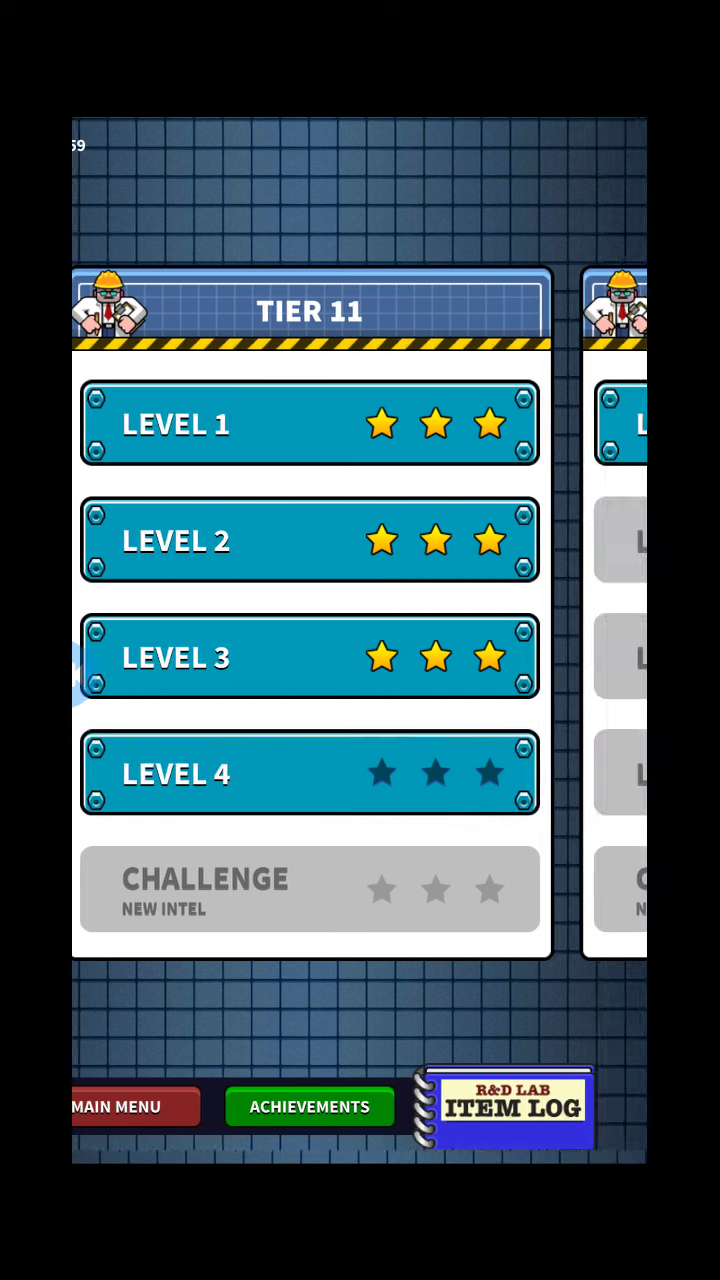
# Start Tier 11 Level 4 and flag prohibited items, including a bottle and knife, reaching 450 points
pyautogui.click(359, 774)
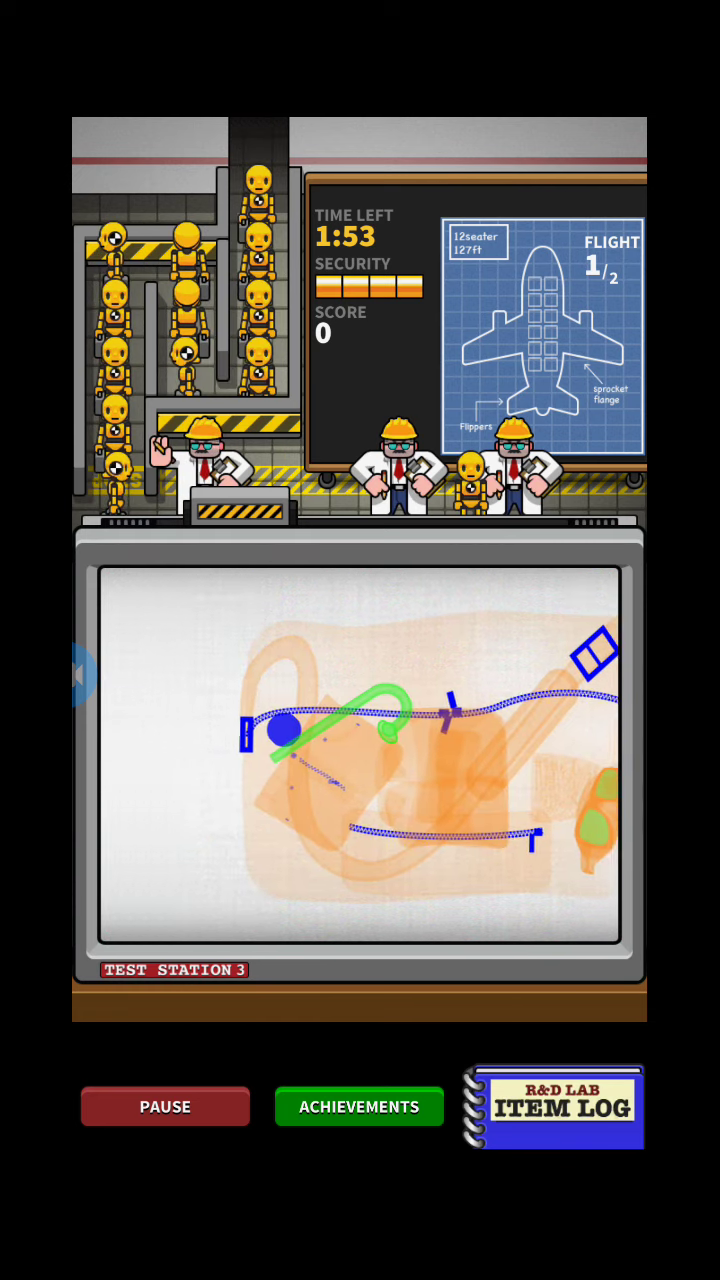
pyautogui.click(420, 740)
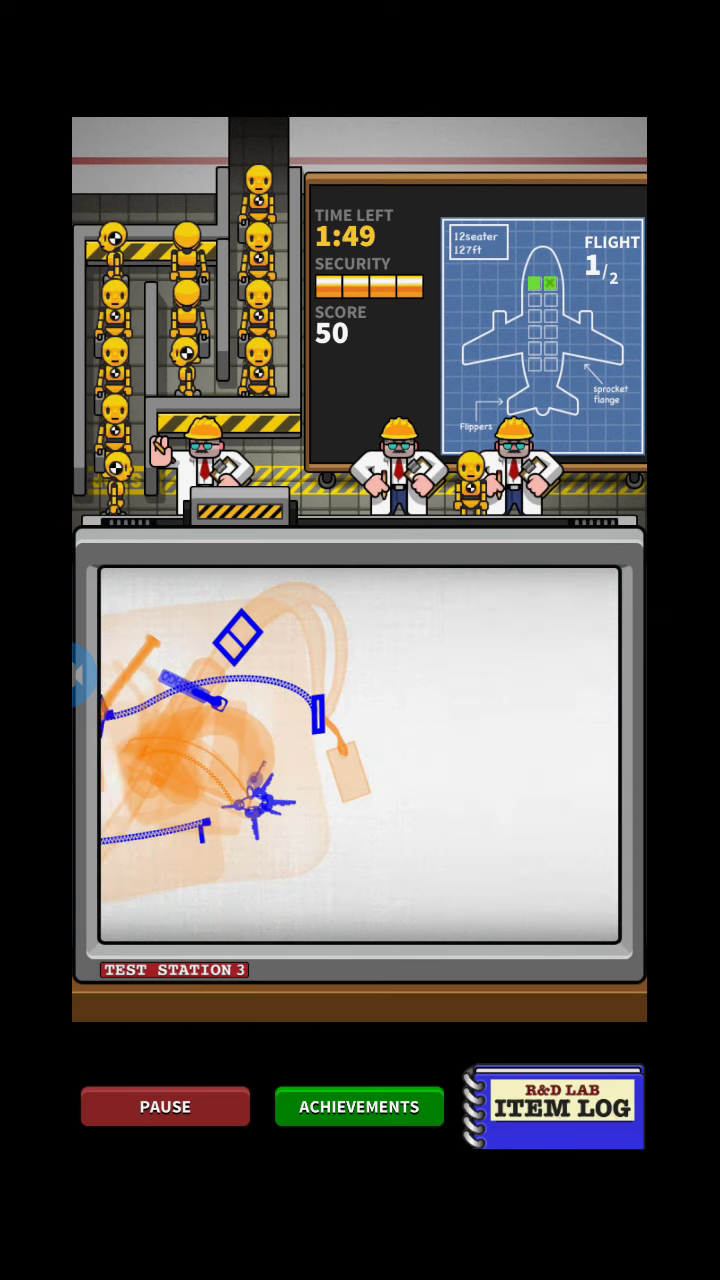
pyautogui.click(300, 750)
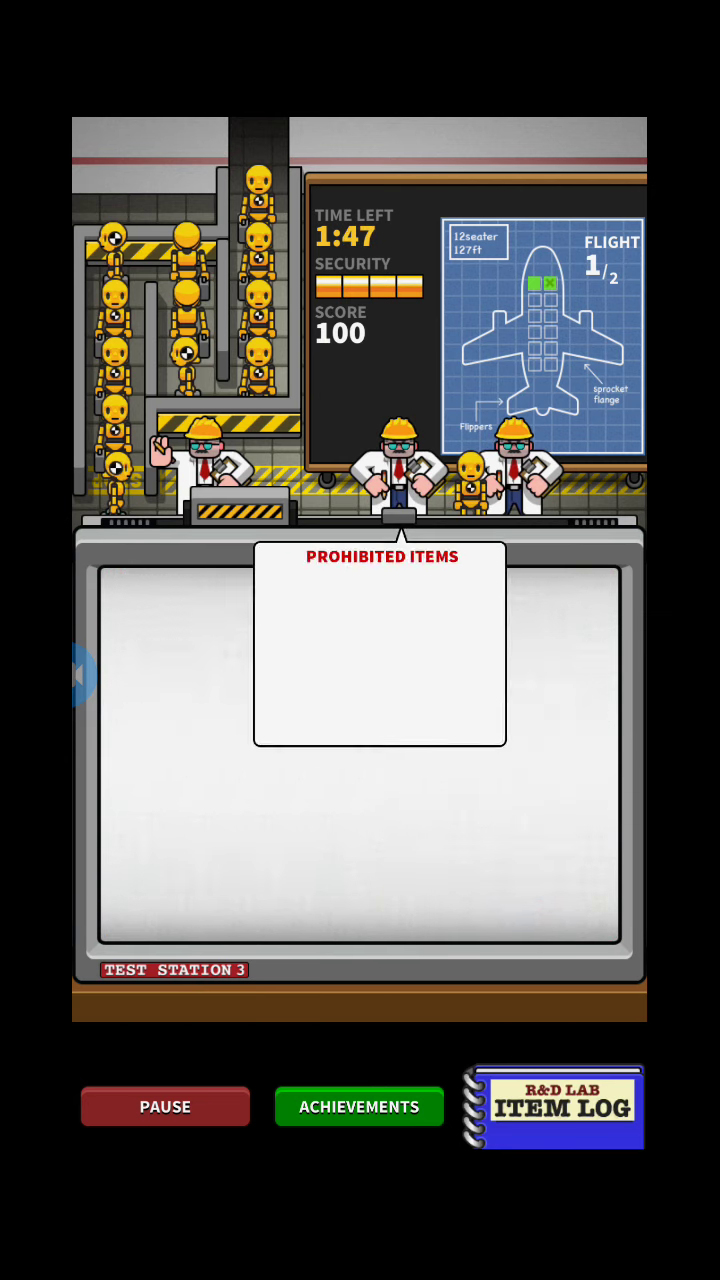
pyautogui.click(360, 750)
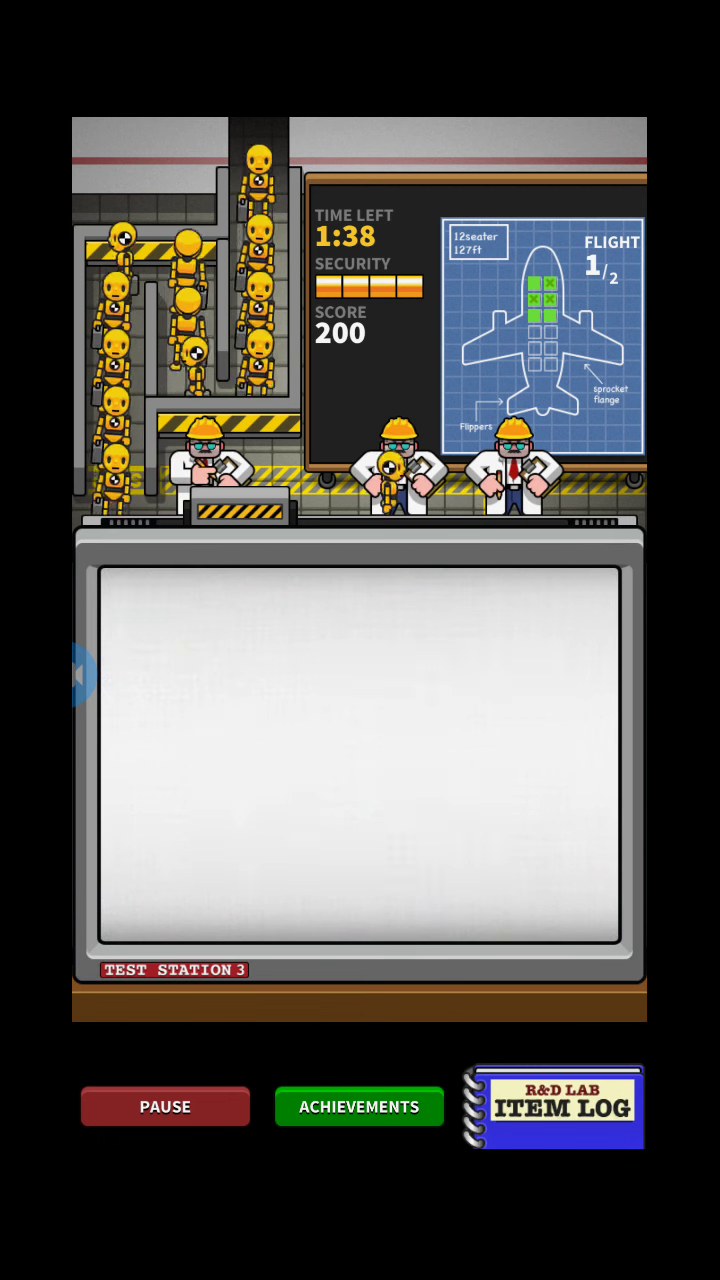
pyautogui.click(288, 800)
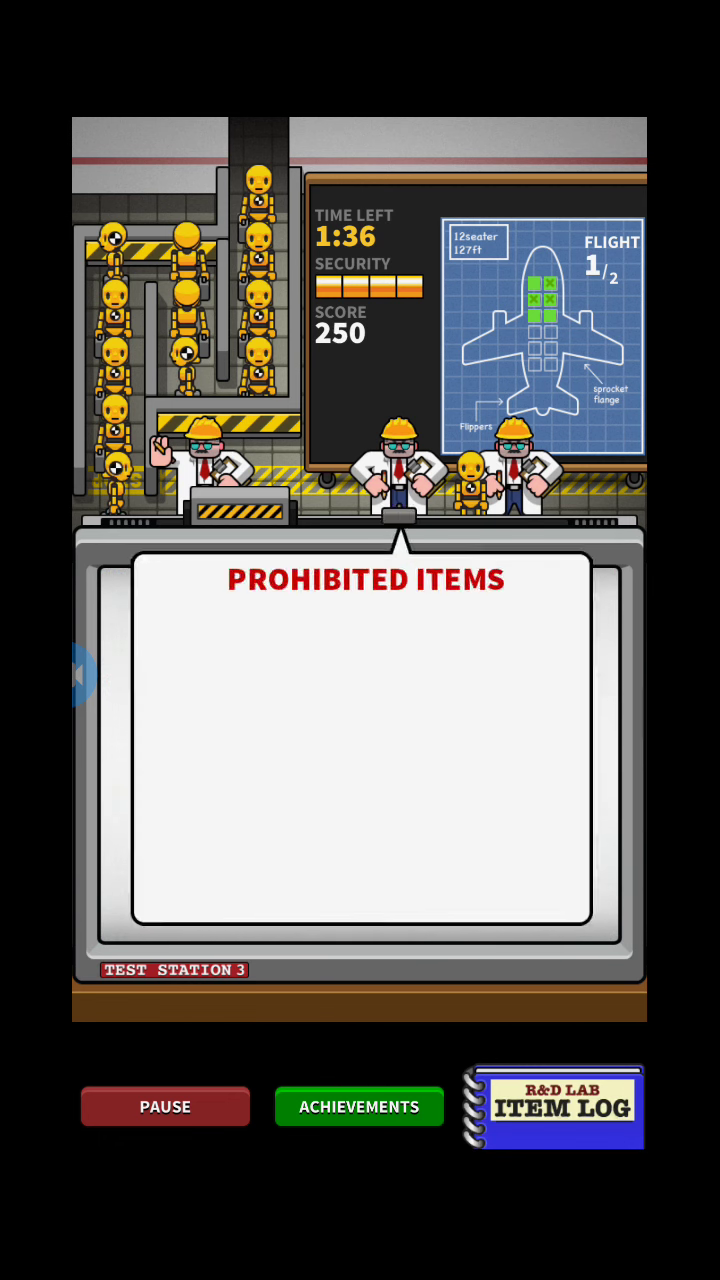
pyautogui.click(330, 690)
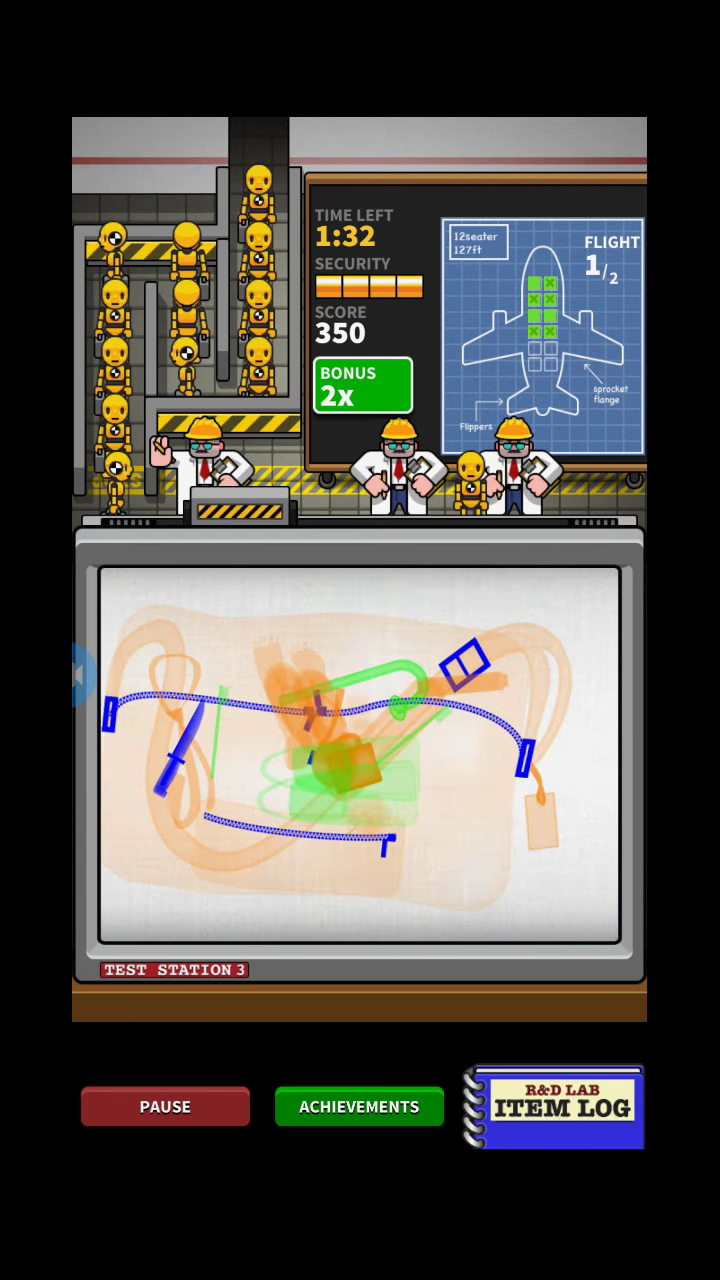
pyautogui.click(340, 750)
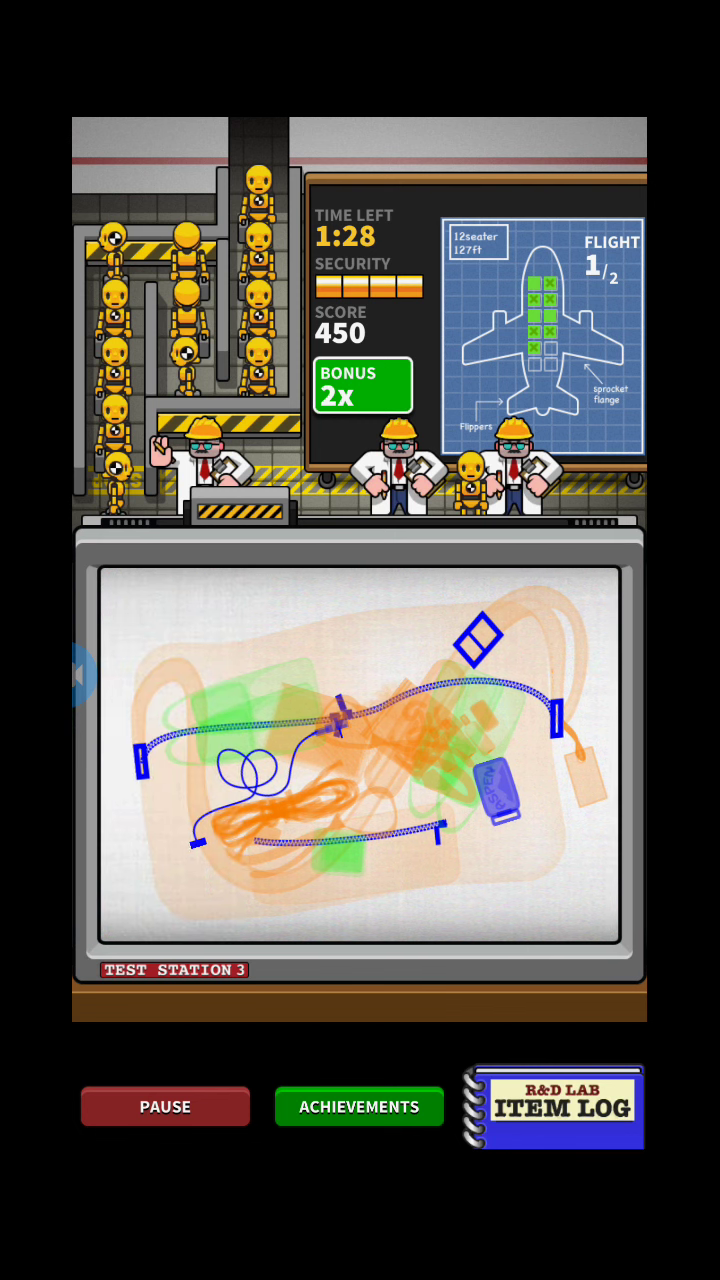
pyautogui.click(360, 760)
# Pause, begin Level 4 again from zero, and swipe the first screened bag through for 100 points
pyautogui.click(165, 1106)
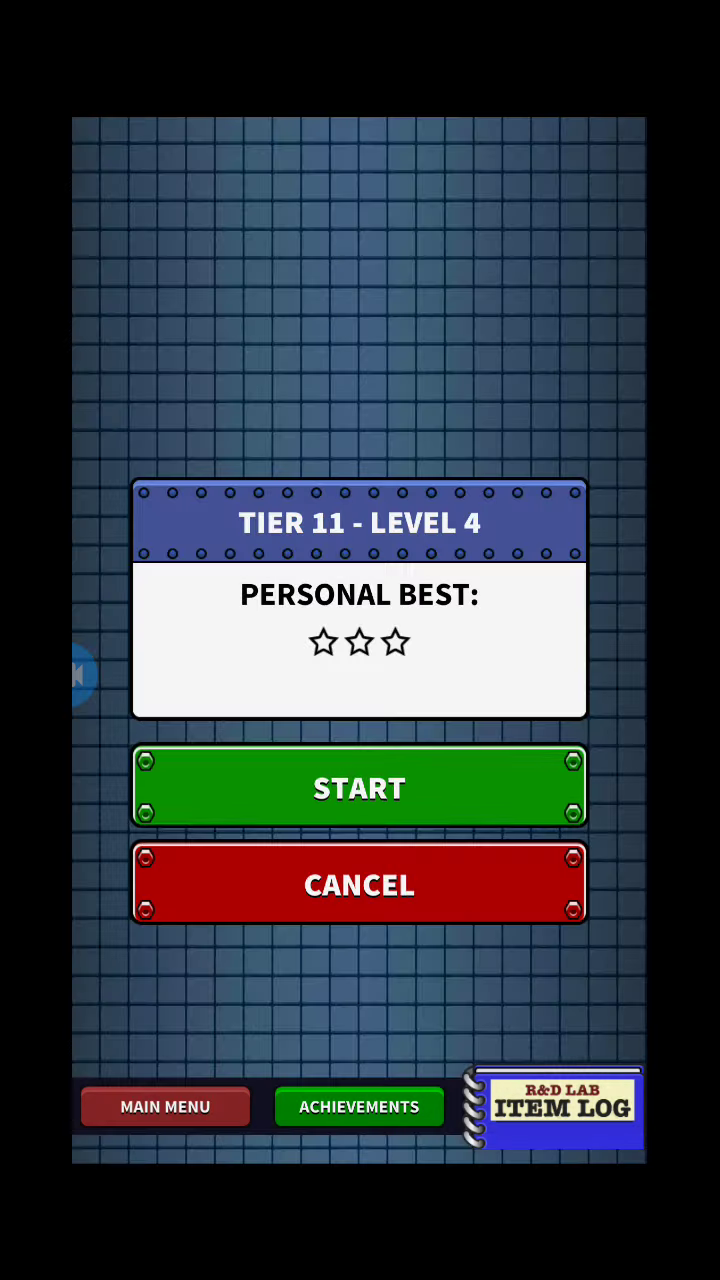
pyautogui.click(360, 788)
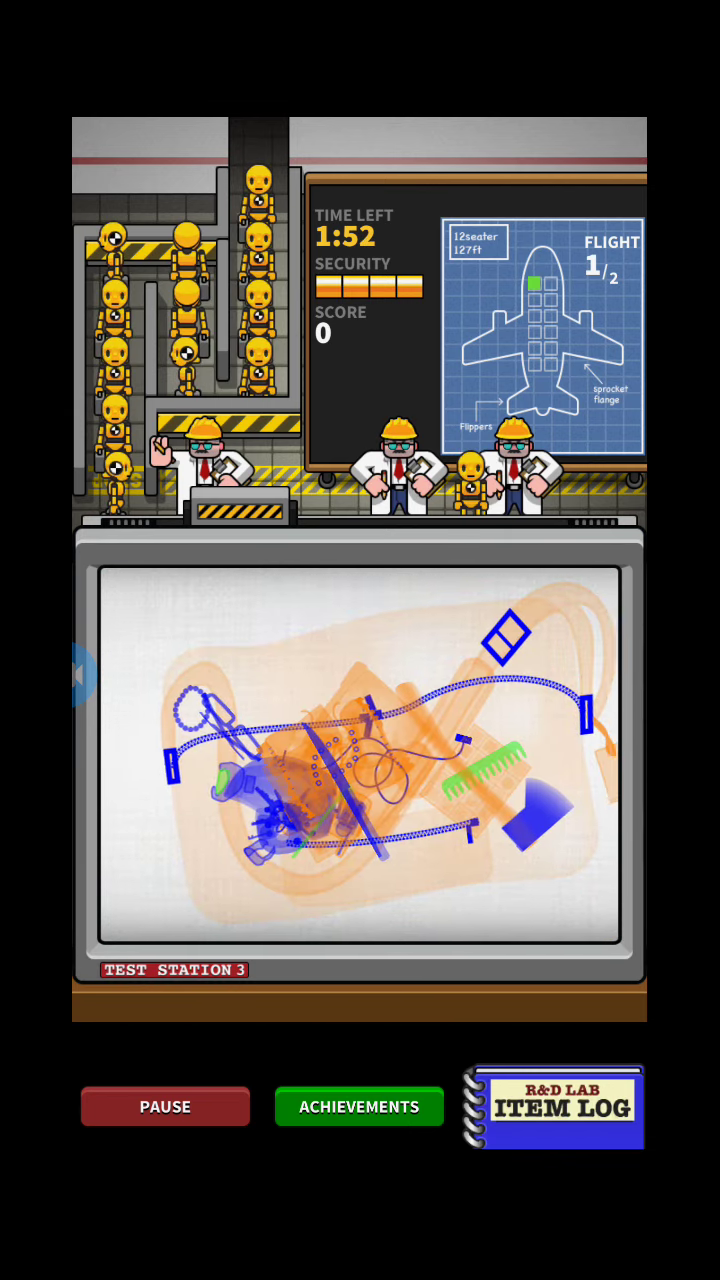
pyautogui.moveTo(250, 750); pyautogui.dragTo(550, 750)
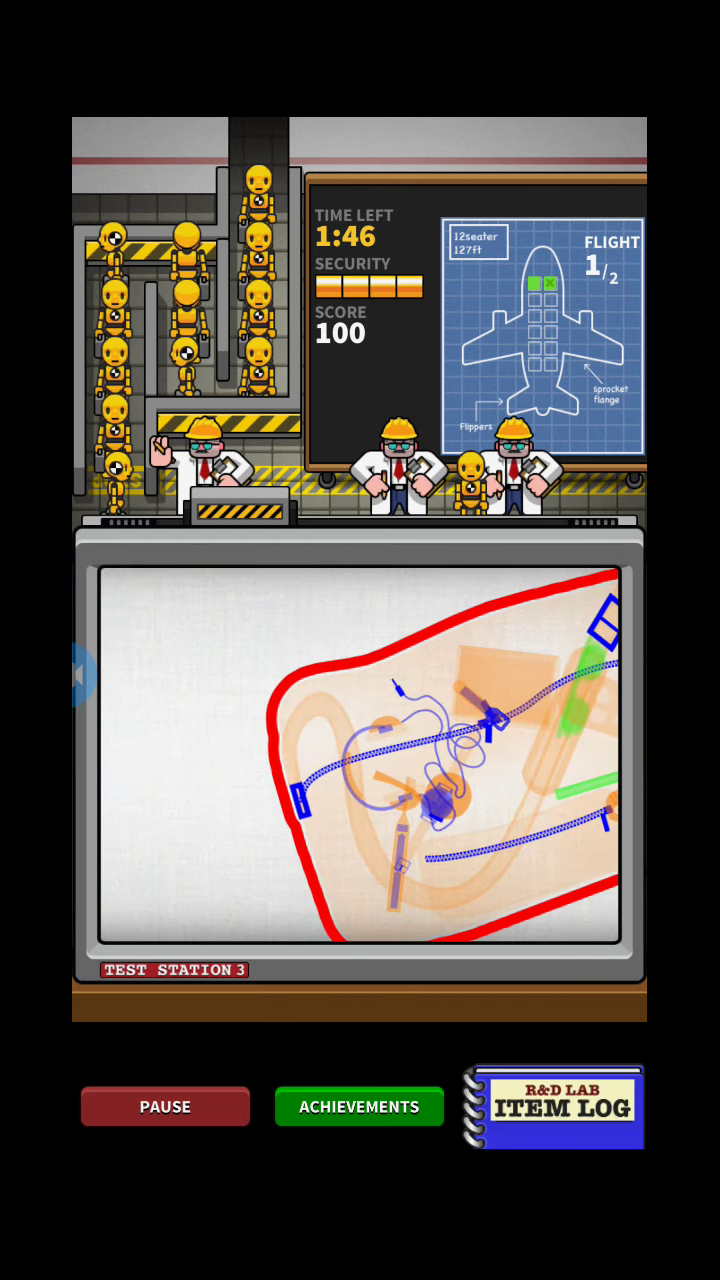
# Restart Level 4 from the pause menu and swipe the first two bags off the scanner
pyautogui.click(165, 1106)
pyautogui.click(360, 908)
pyautogui.click(360, 784)
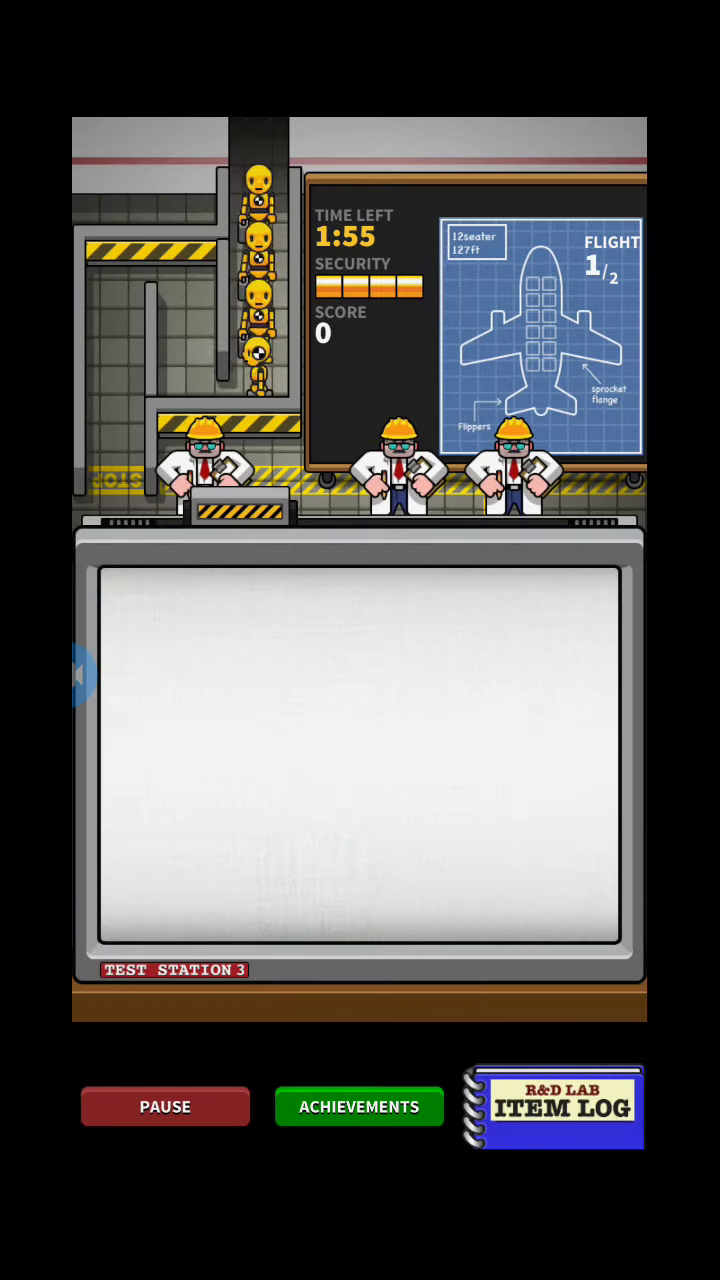
pyautogui.moveTo(300, 750); pyautogui.dragTo(550, 750)
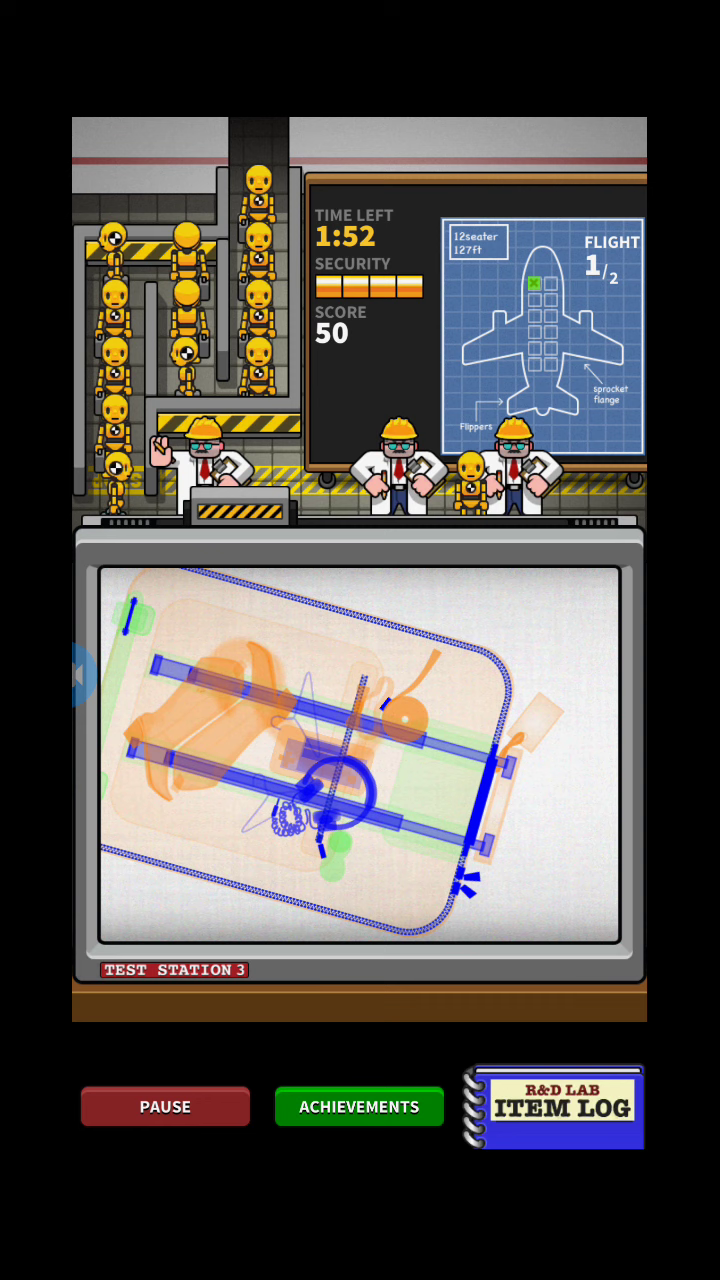
pyautogui.moveTo(300, 750); pyautogui.dragTo(550, 750)
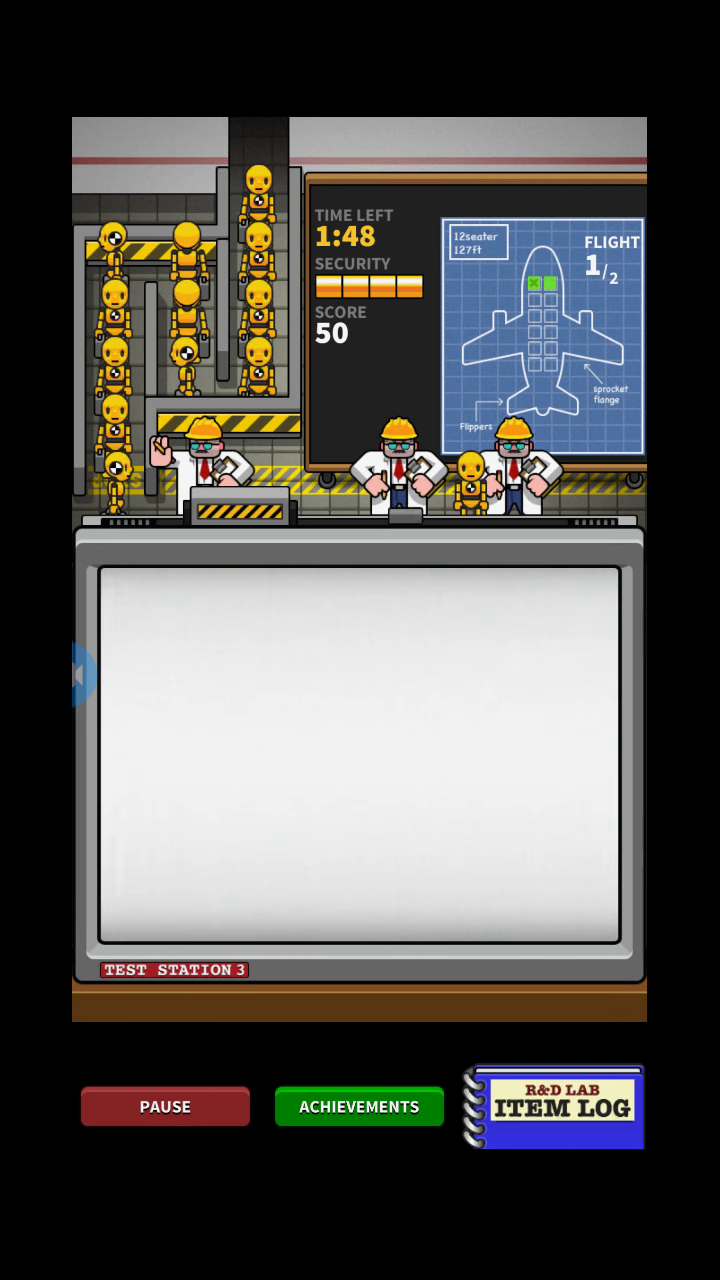
# Flag the grenade, guns and other prohibited items to reach 250 points, then pause
pyautogui.click(470, 700)
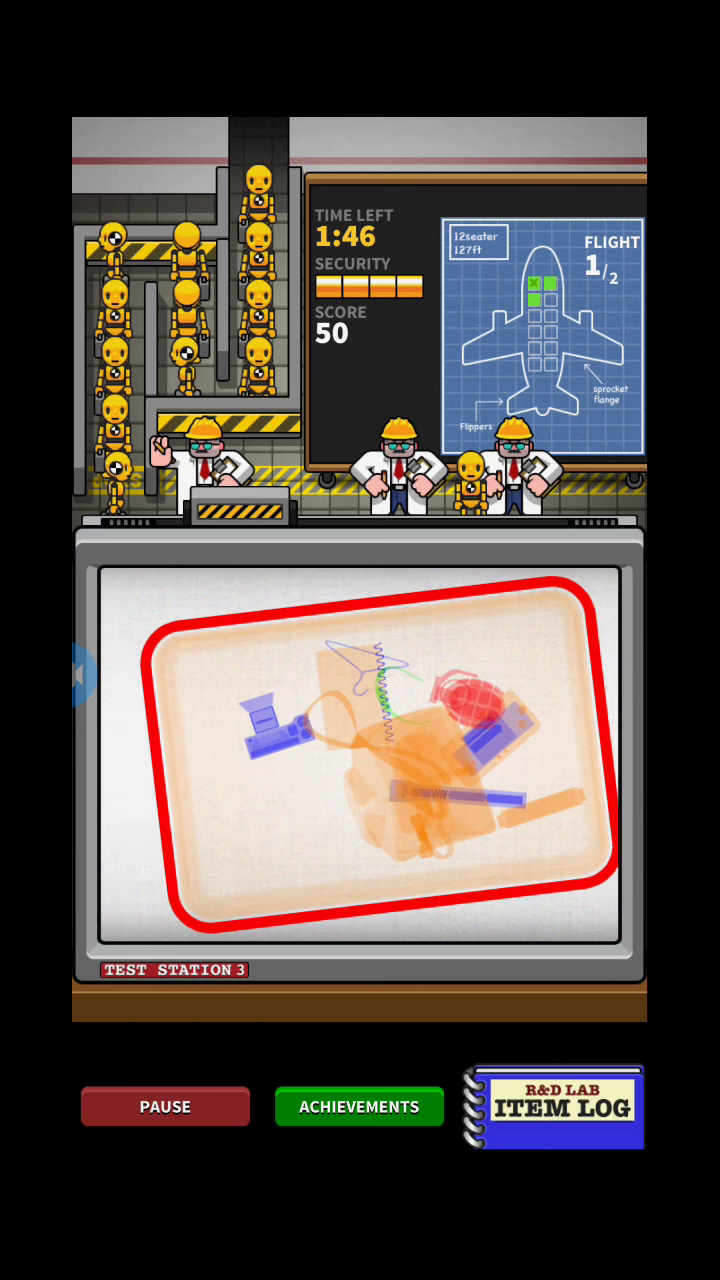
pyautogui.click(360, 750)
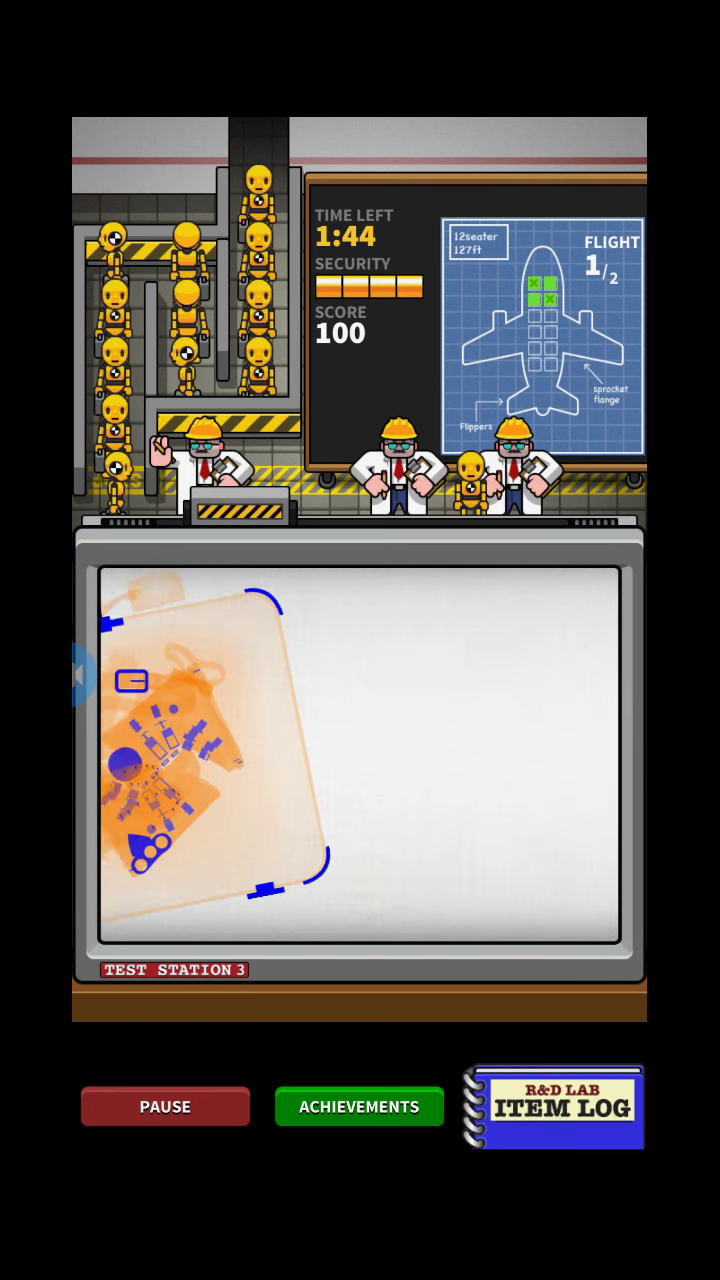
pyautogui.click(360, 750)
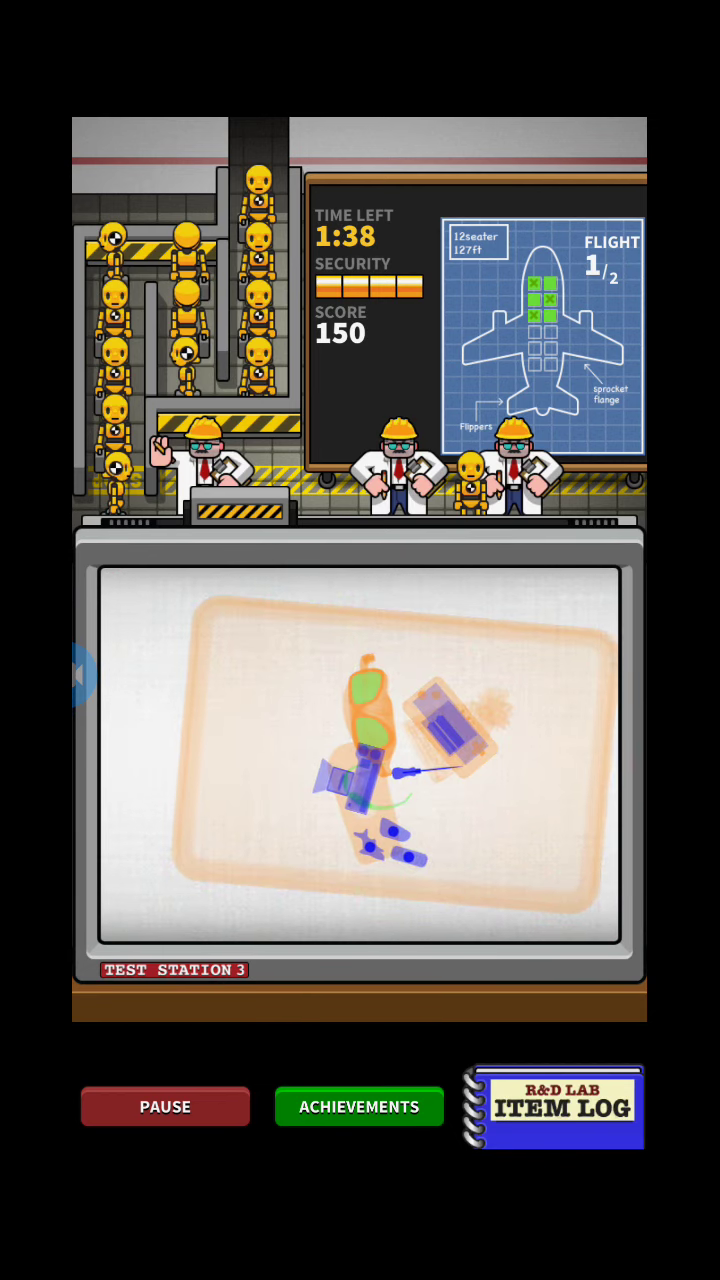
pyautogui.click(360, 750)
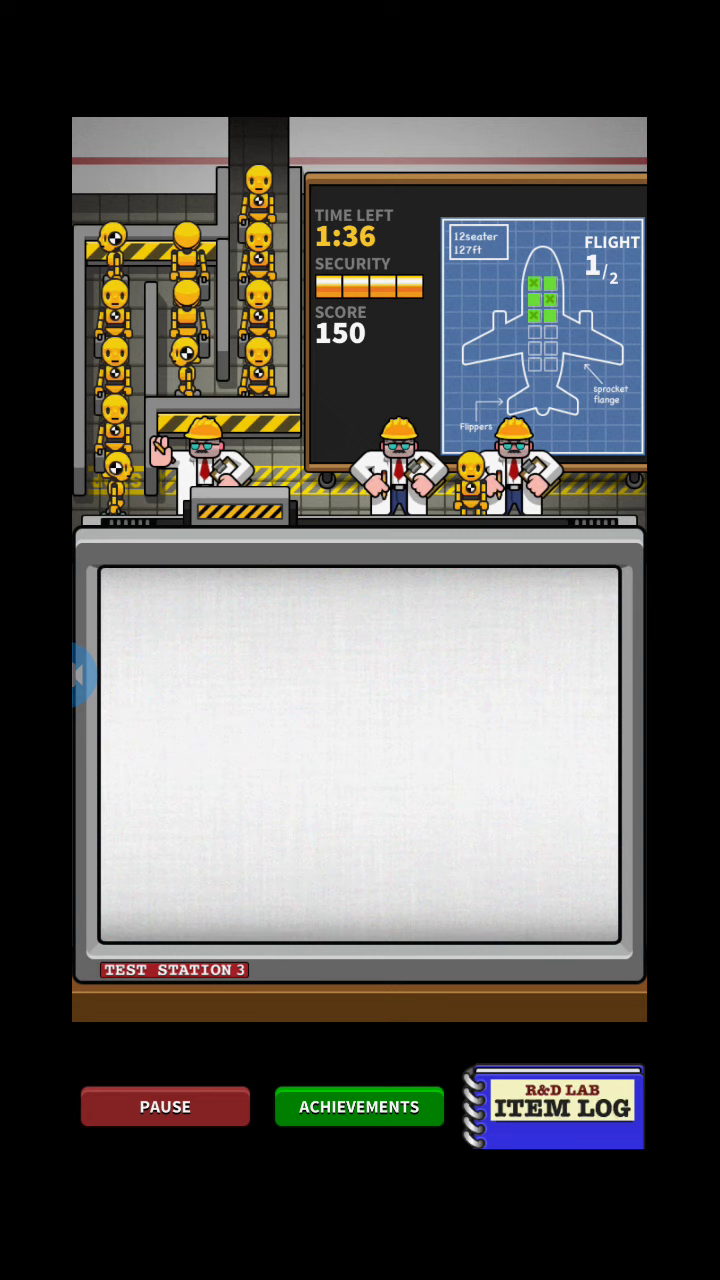
pyautogui.click(360, 750)
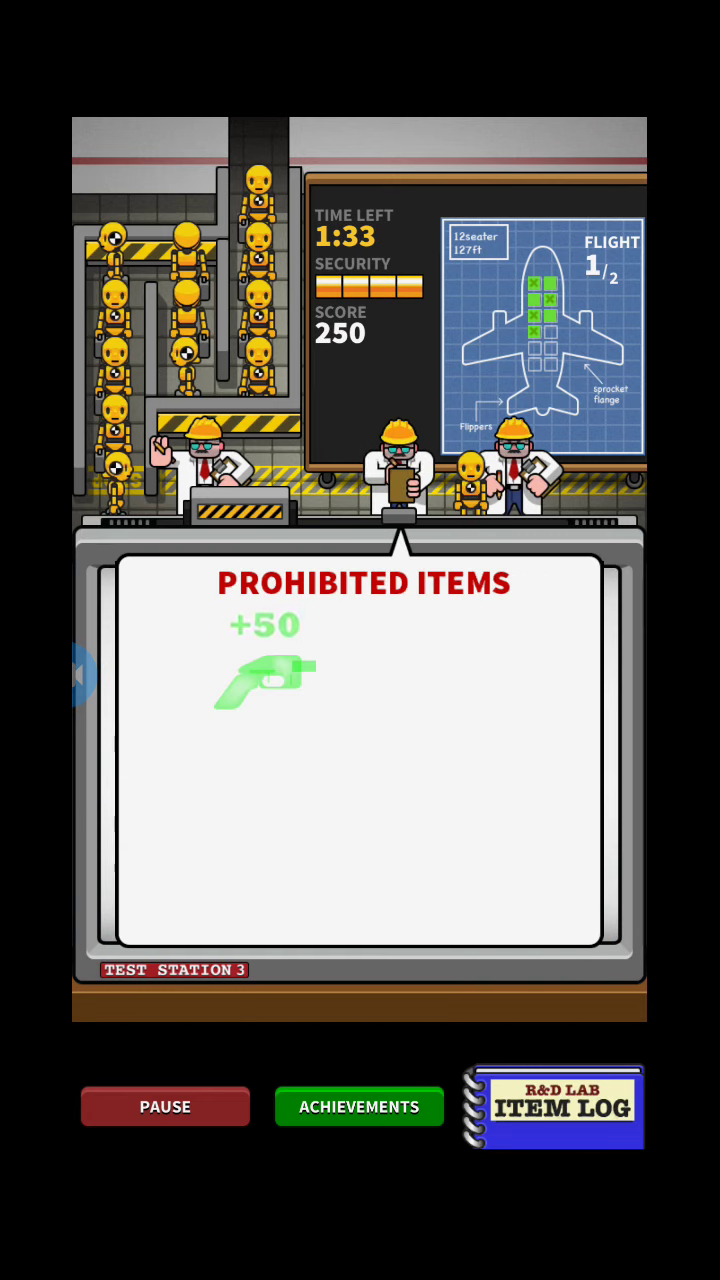
pyautogui.click(165, 1106)
# Restart the level, flag the gun and bat trays, and send them off the scanner
pyautogui.click(360, 908)
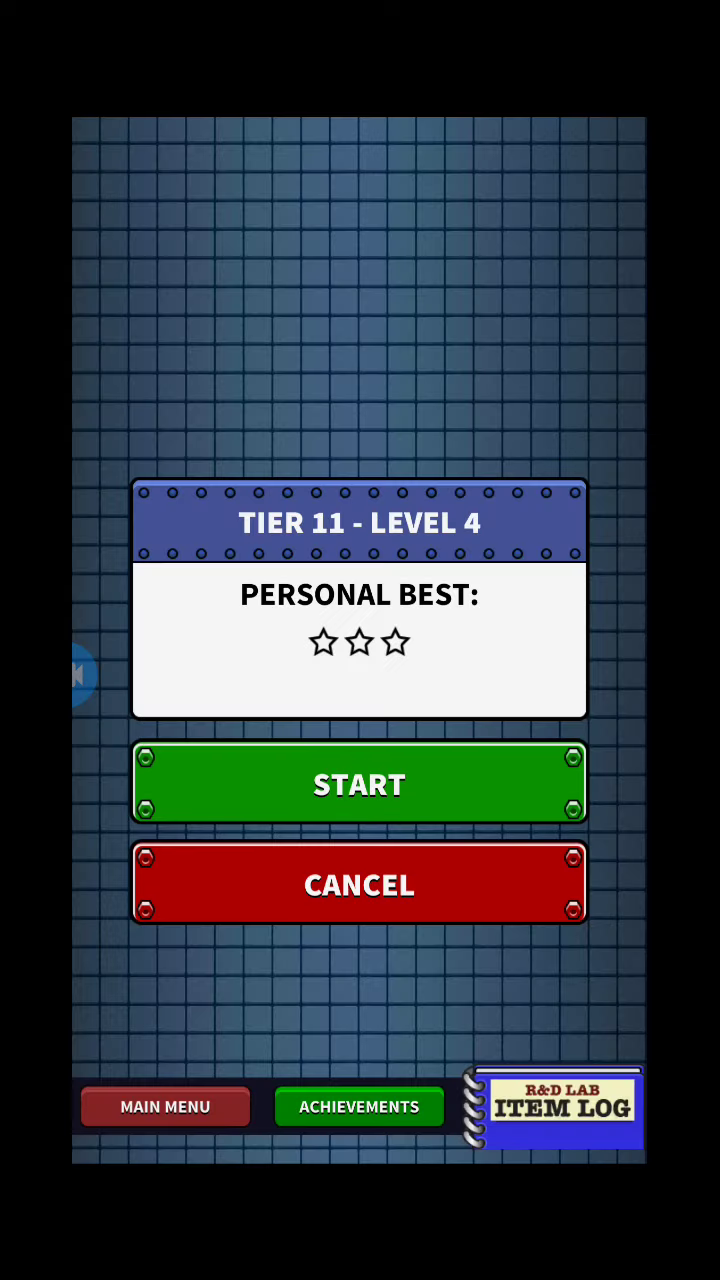
pyautogui.click(360, 783)
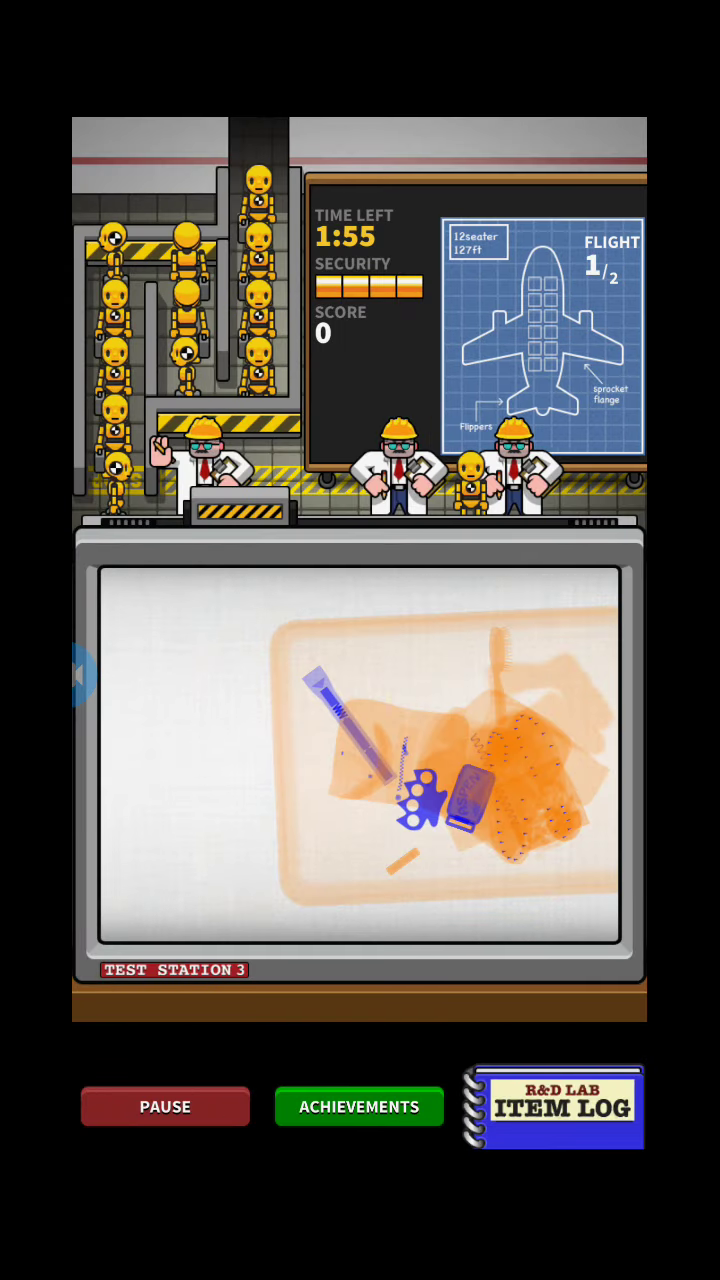
pyautogui.click(370, 800)
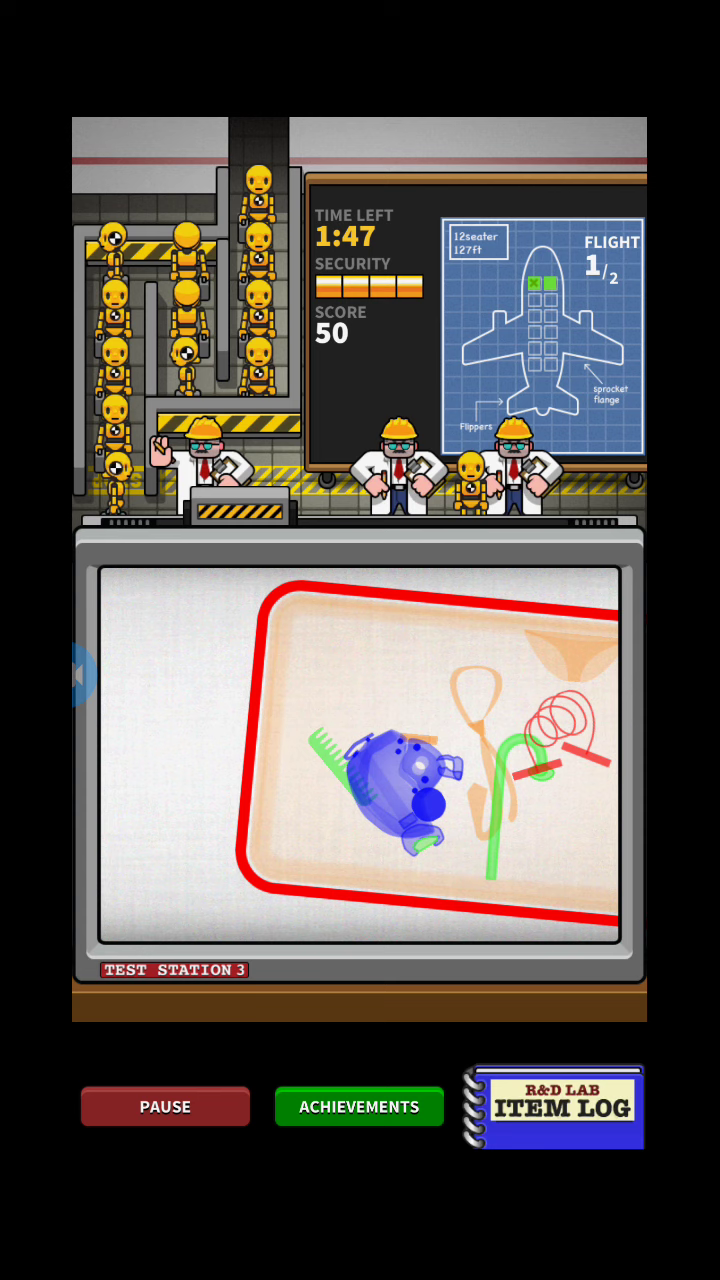
pyautogui.click(380, 750)
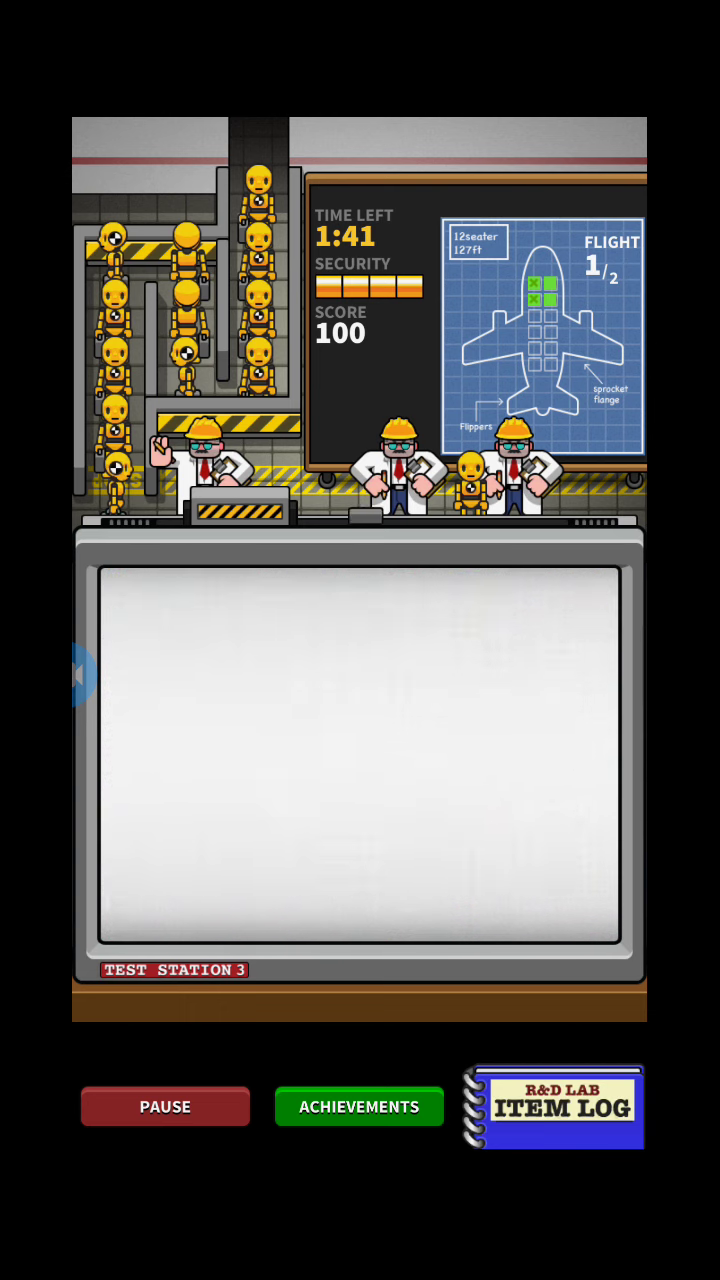
pyautogui.moveTo(360, 755); pyautogui.dragTo(600, 755)
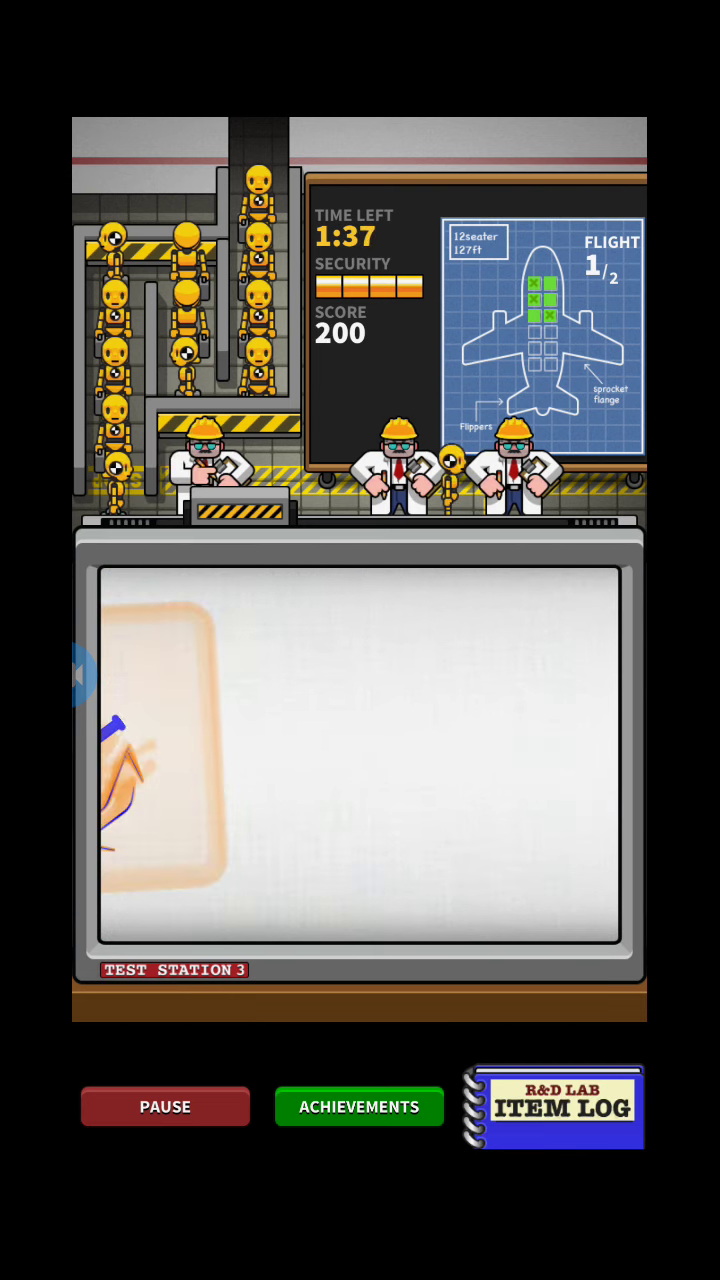
pyautogui.moveTo(330, 755); pyautogui.dragTo(600, 755)
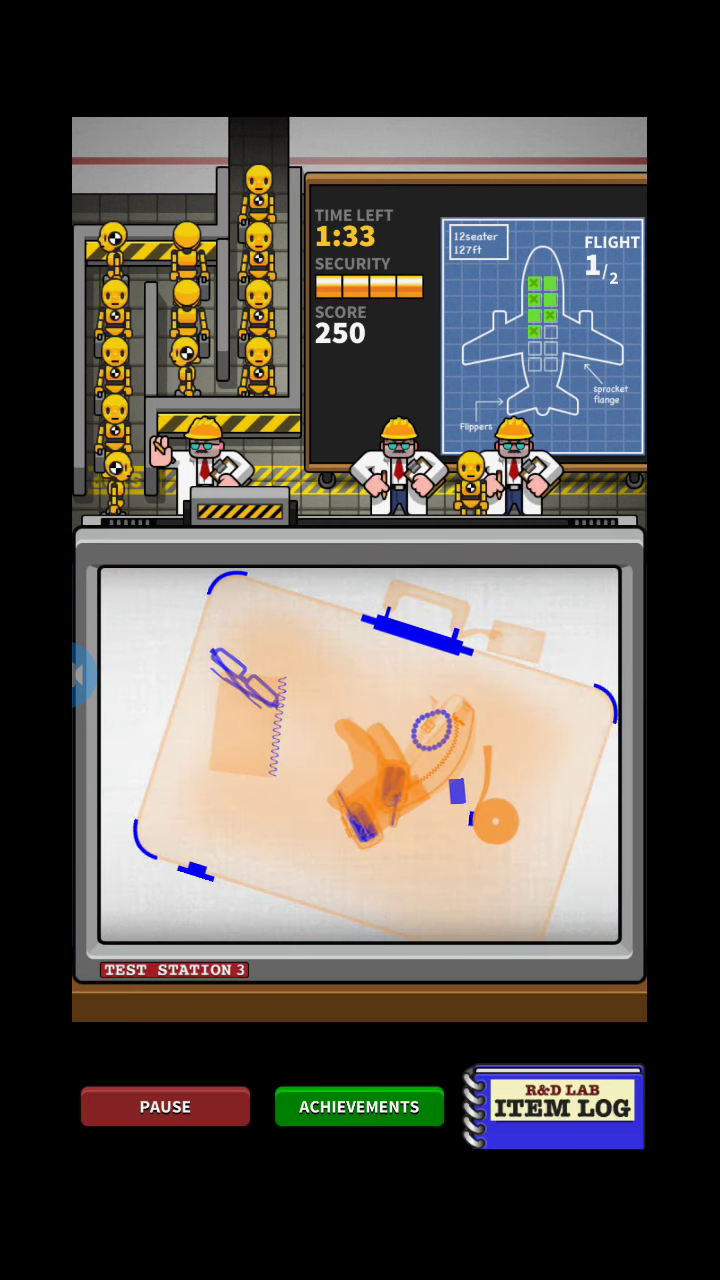
# Clear the safe suitcase and bag, remove the flagged backpack, and flag the gun
pyautogui.moveTo(330, 755); pyautogui.dragTo(600, 755)
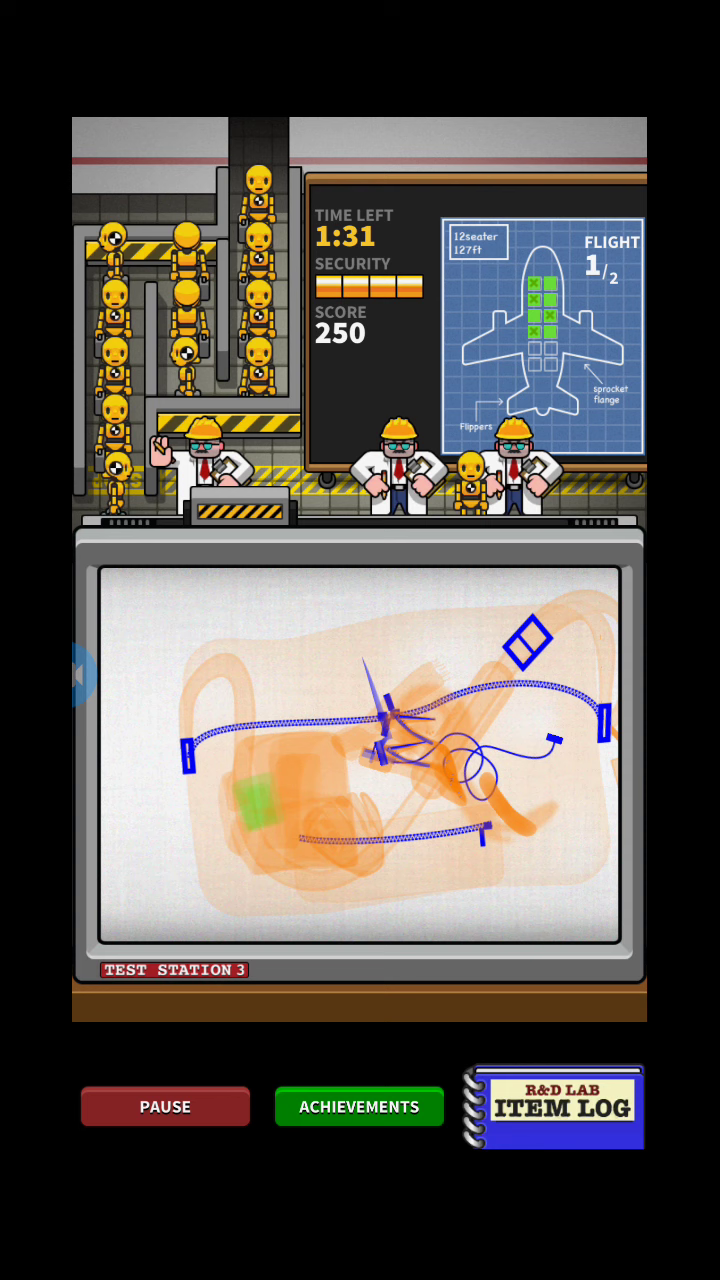
pyautogui.click(360, 755)
pyautogui.moveTo(330, 755); pyautogui.dragTo(600, 755)
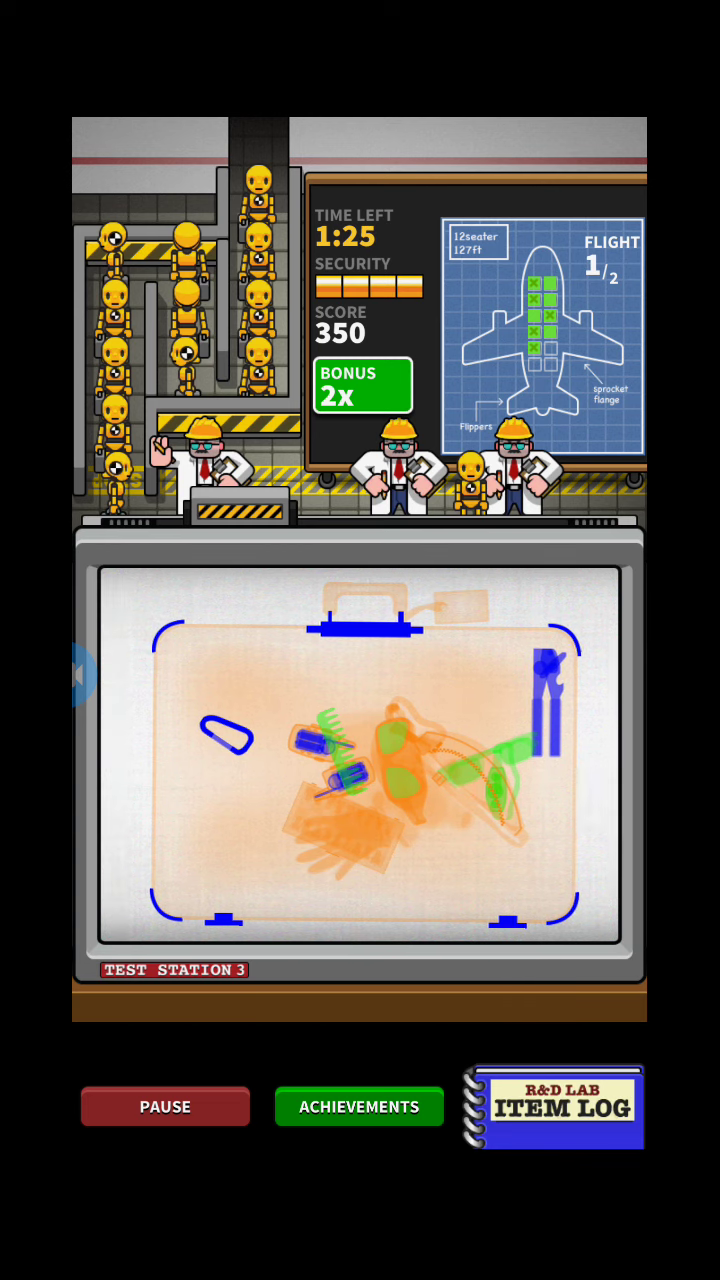
pyautogui.moveTo(350, 760); pyautogui.dragTo(440, 760)
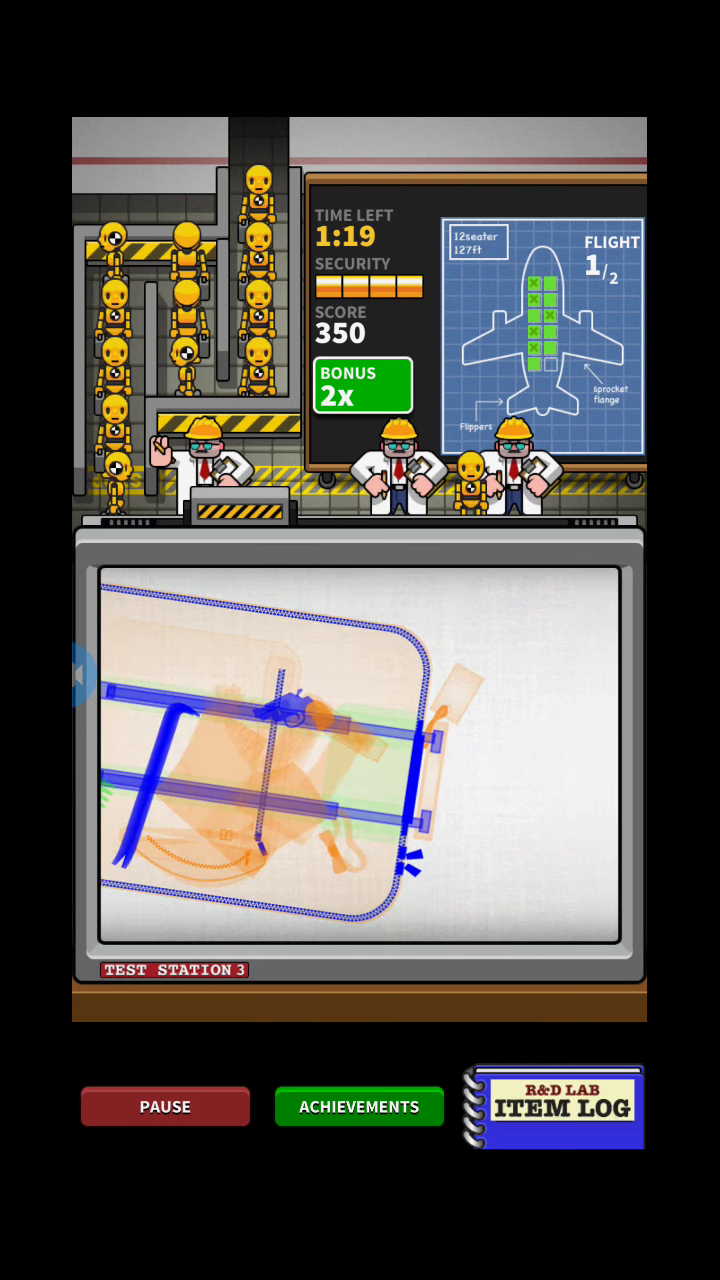
pyautogui.click(520, 700)
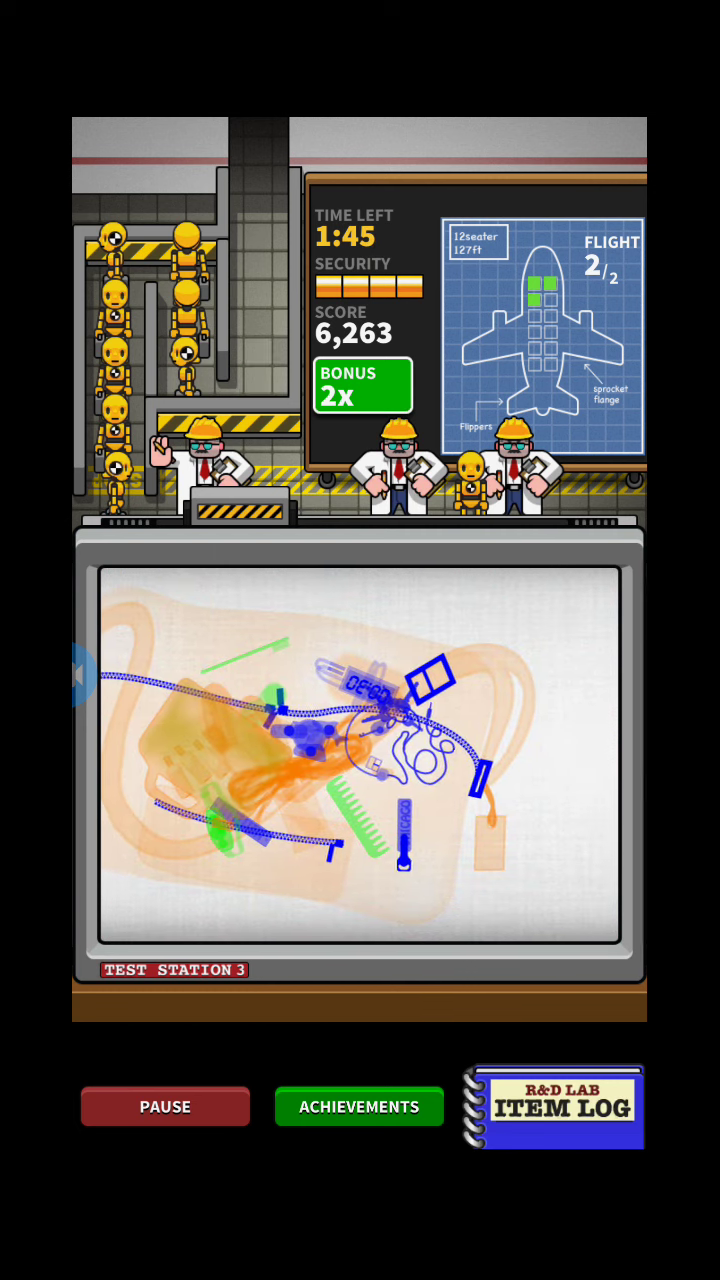
# Circle and send off the bags holding two bats and an axe
pyautogui.moveTo(200, 600); pyautogui.dragTo(560, 880)
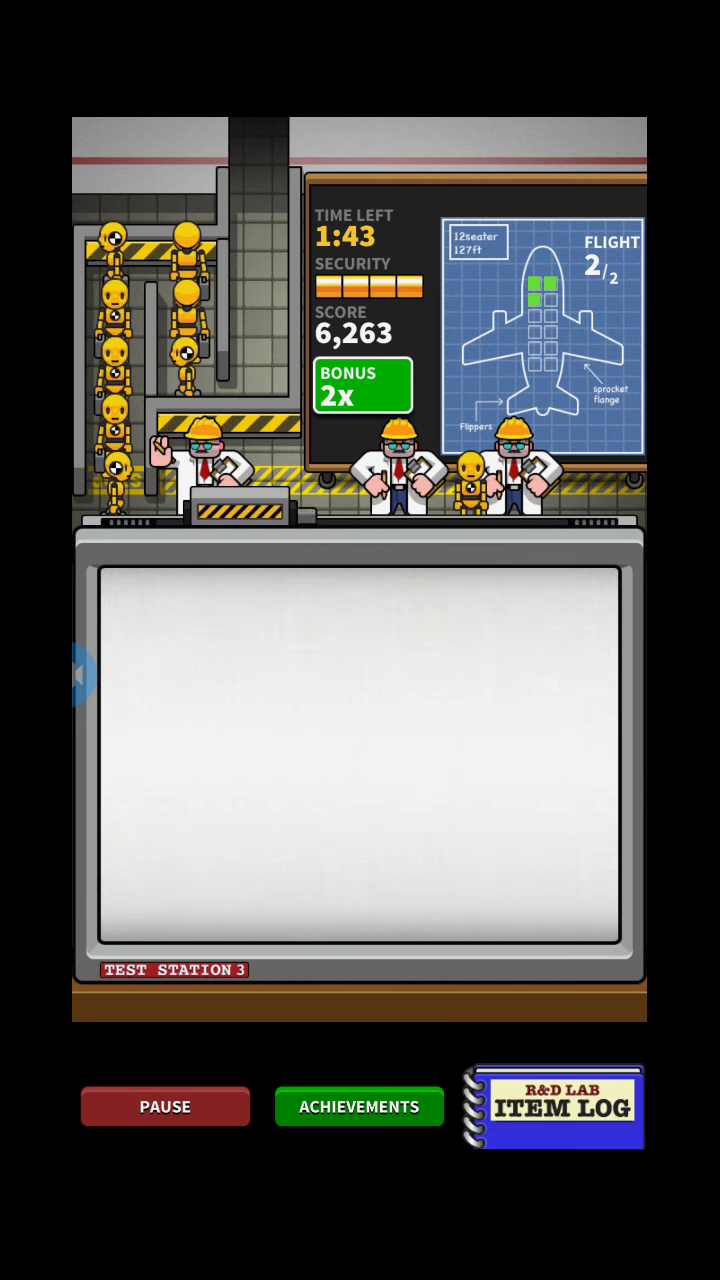
pyautogui.moveTo(150, 700); pyautogui.dragTo(560, 850)
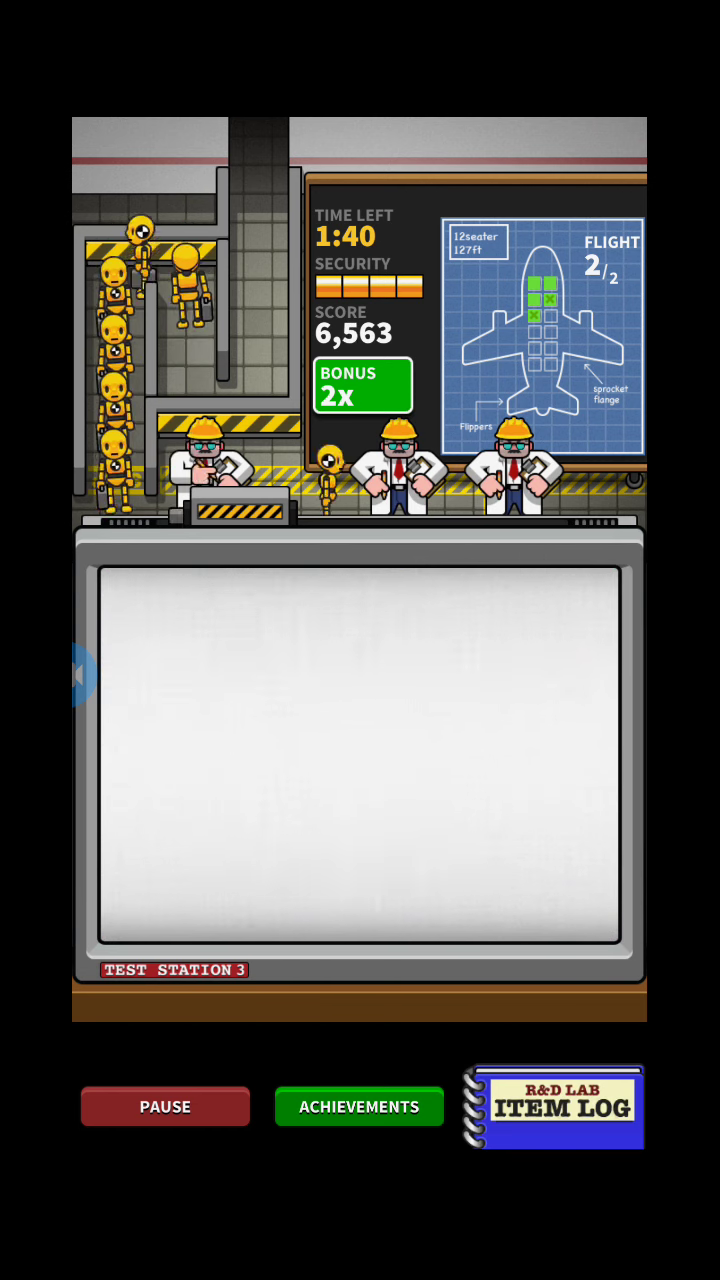
pyautogui.moveTo(150, 650); pyautogui.dragTo(560, 850)
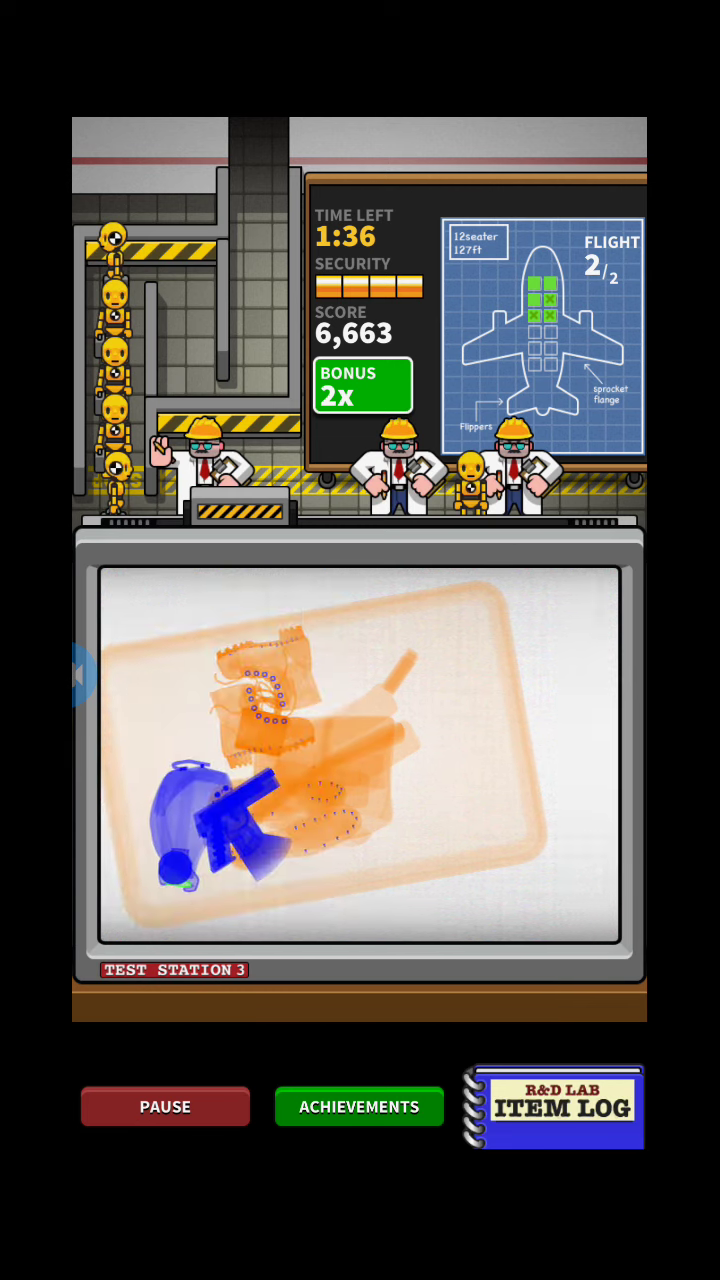
pyautogui.moveTo(150, 620); pyautogui.dragTo(560, 880)
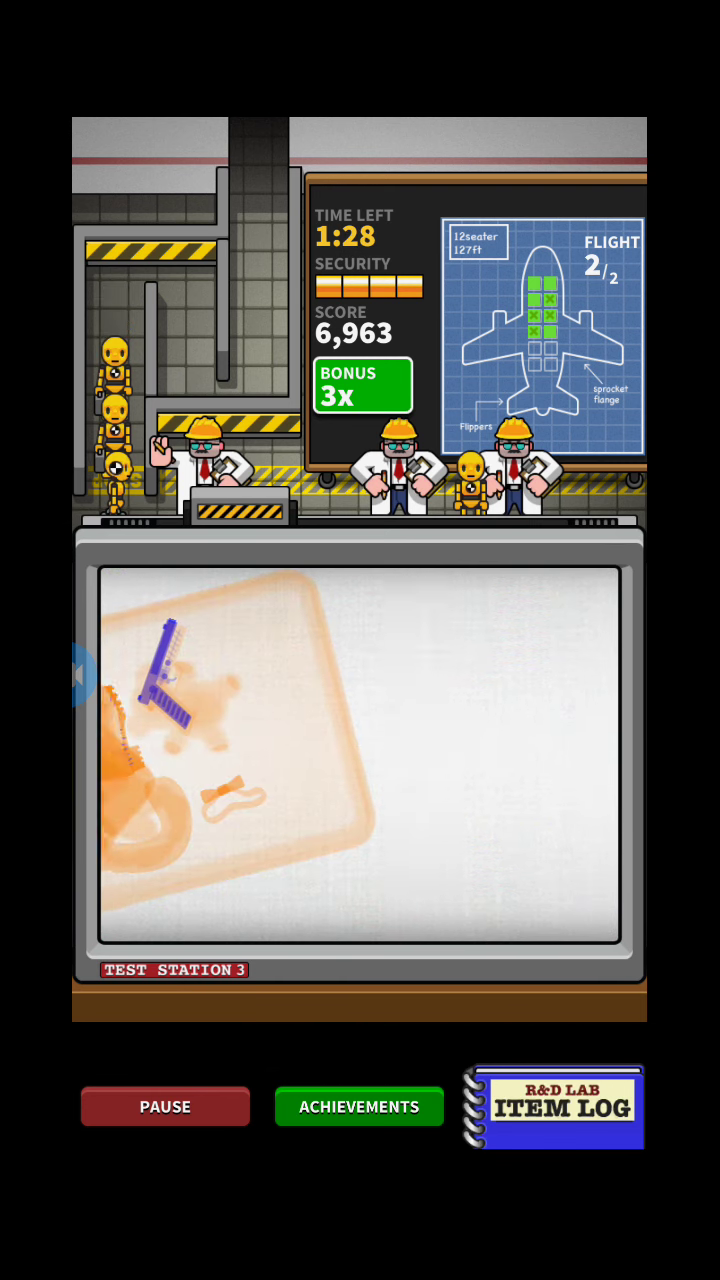
# Flag the gun and another prohibited item, passing safe bags through to finish flight 2
pyautogui.click(375, 670)
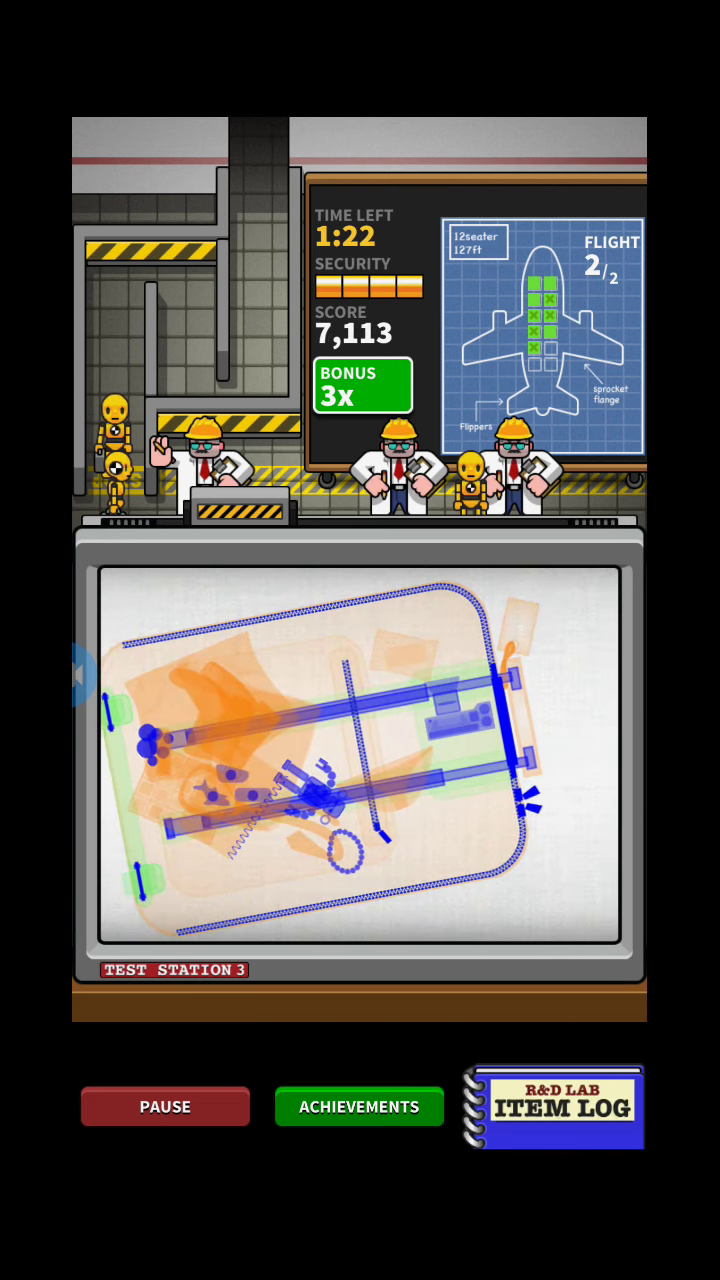
pyautogui.moveTo(360, 760); pyautogui.dragTo(560, 760)
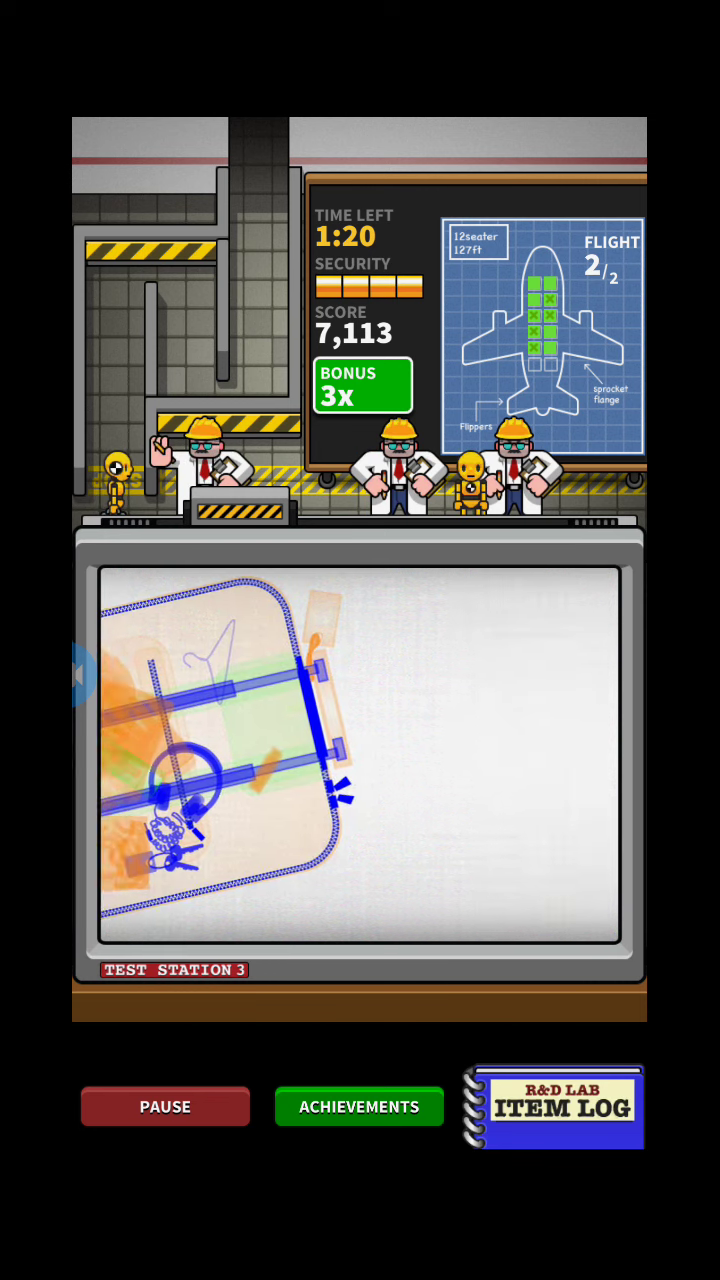
pyautogui.click(330, 780)
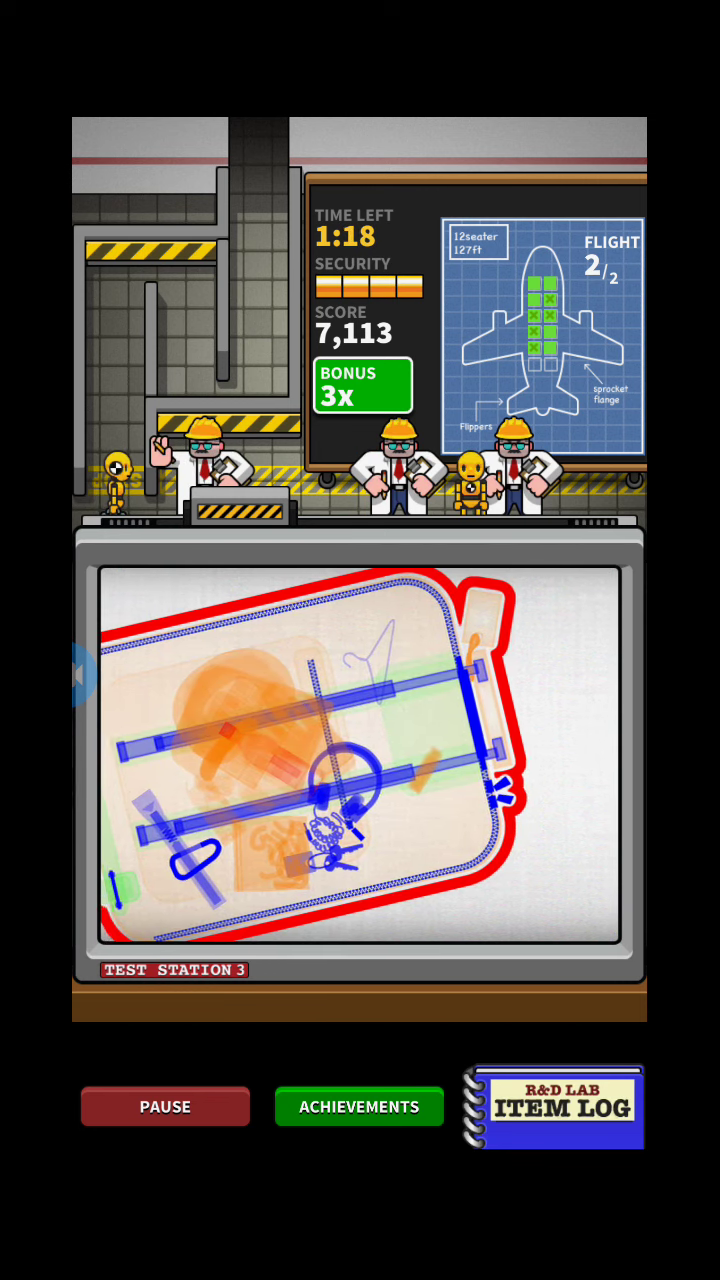
pyautogui.moveTo(360, 760); pyautogui.dragTo(360, 600)
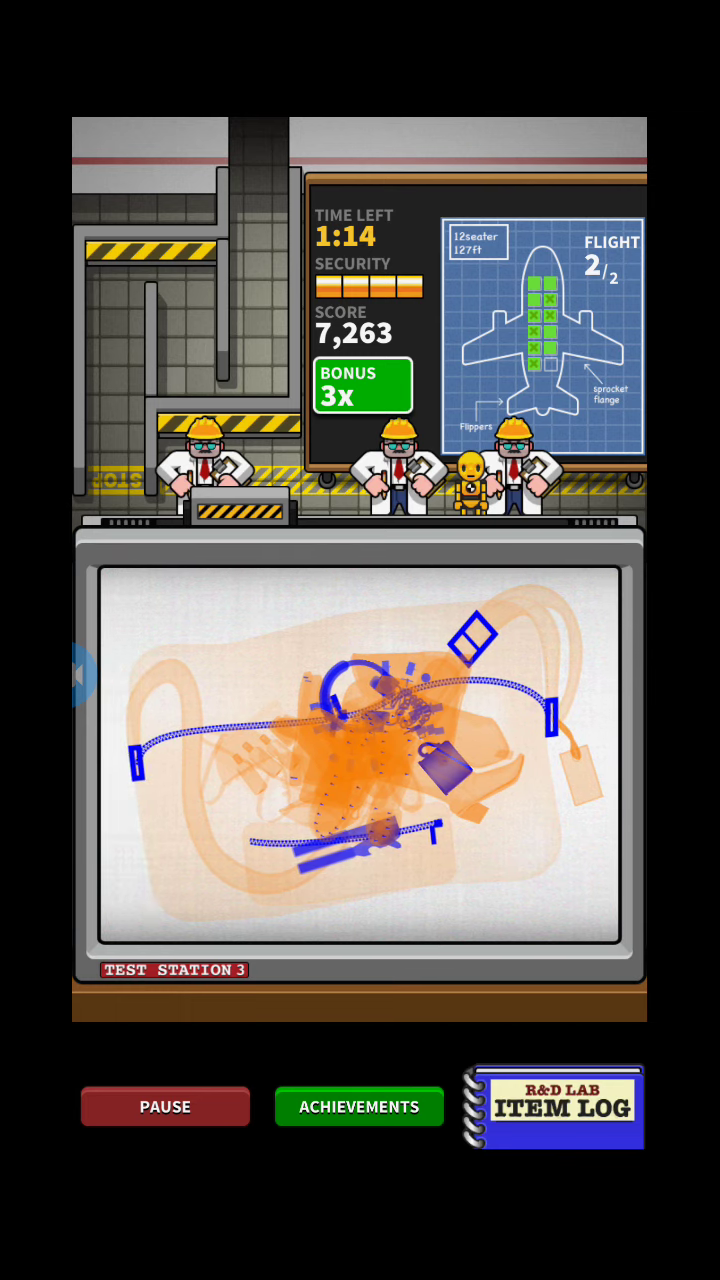
pyautogui.moveTo(300, 760); pyautogui.dragTo(450, 760)
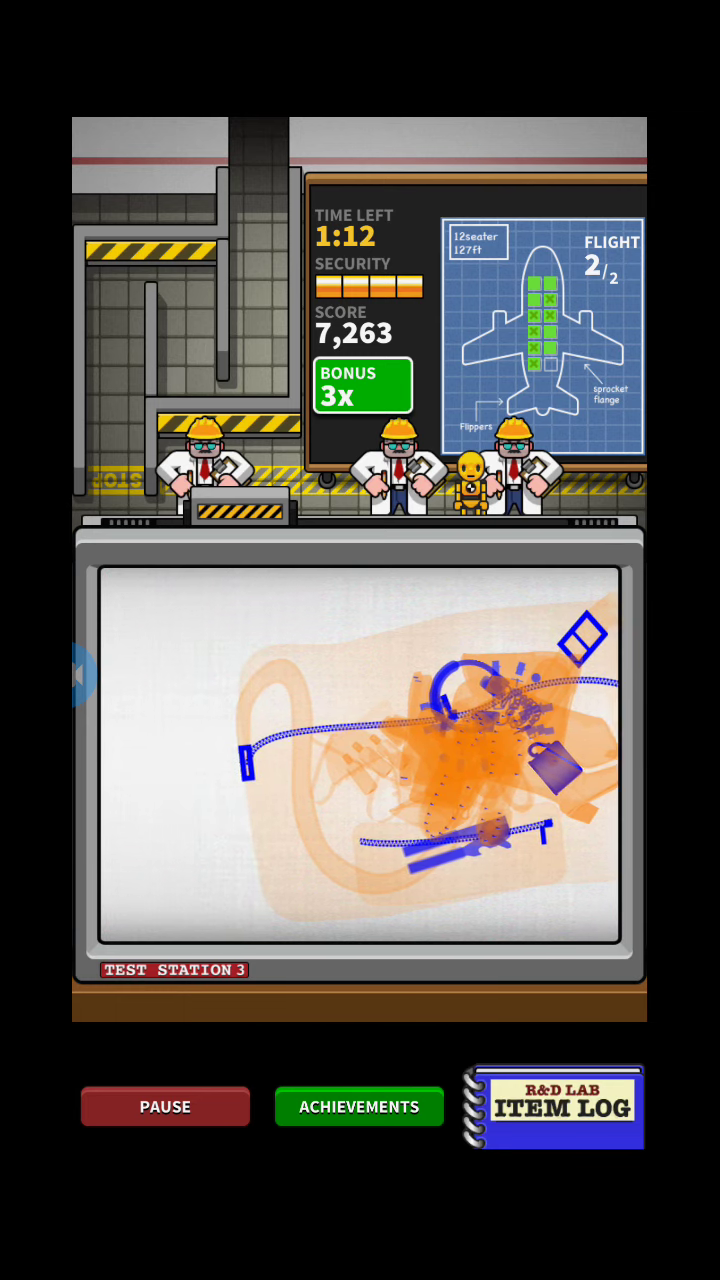
pyautogui.moveTo(400, 760); pyautogui.dragTo(620, 760)
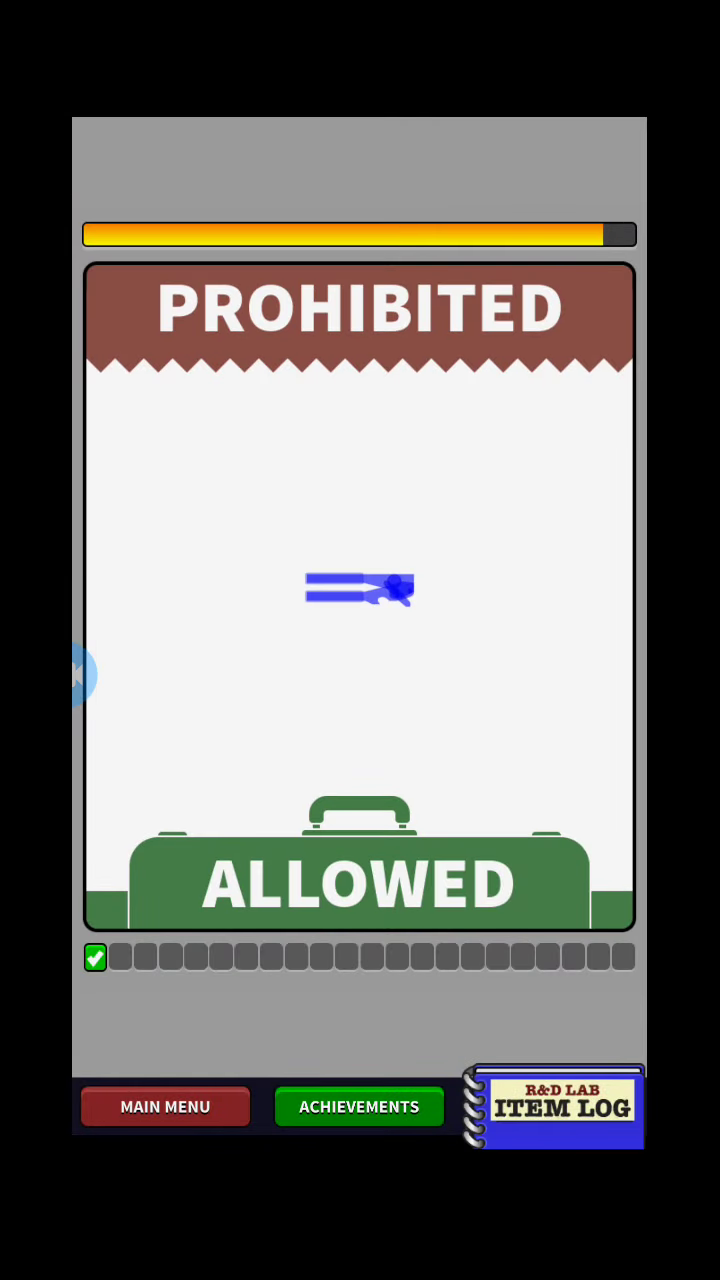
# Sort the toothbrush, spoon and earphones as allowed; the gun, pistol and next item as prohibited
pyautogui.moveTo(360, 590); pyautogui.dragTo(360, 880)
pyautogui.moveTo(360, 590); pyautogui.dragTo(360, 310)
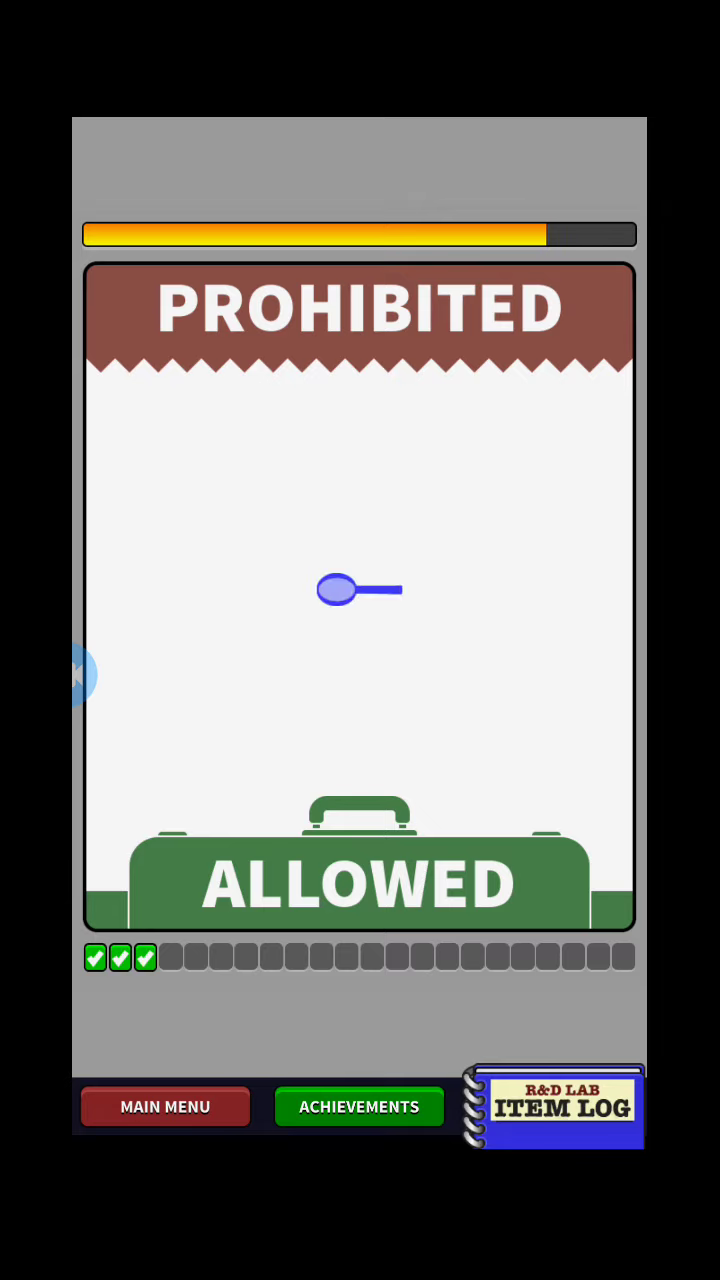
pyautogui.moveTo(360, 590); pyautogui.dragTo(360, 880)
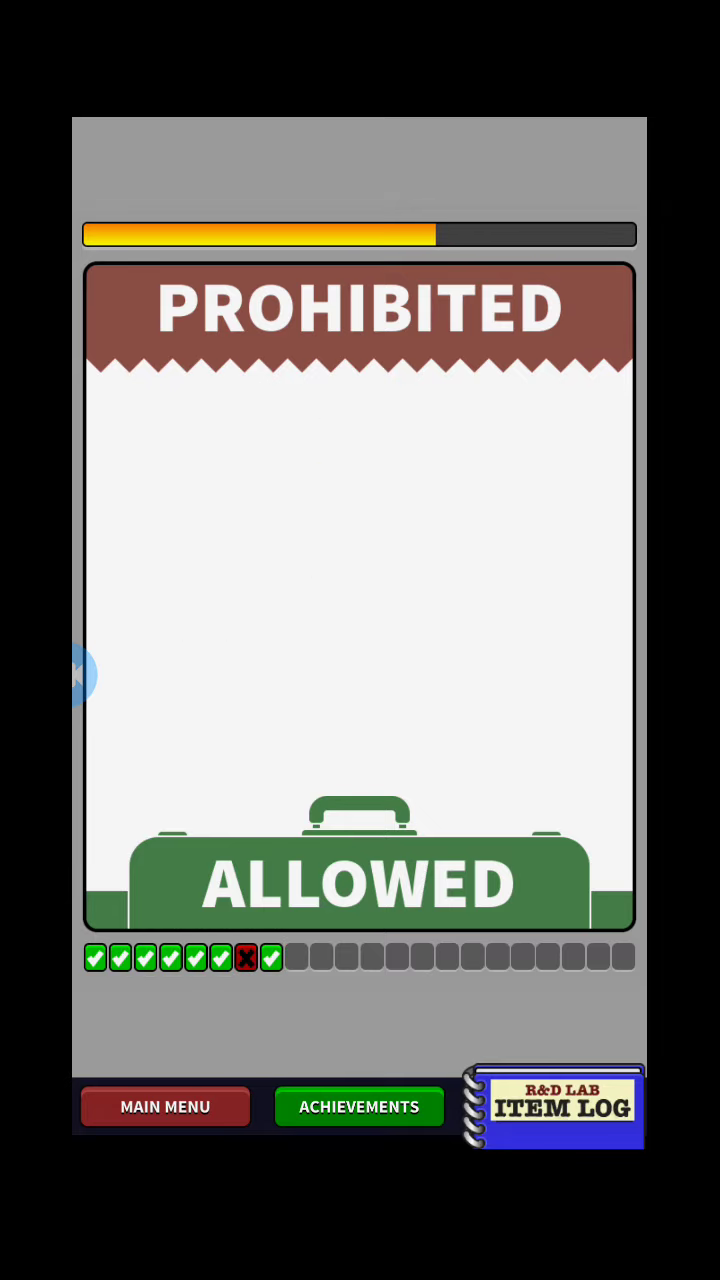
pyautogui.moveTo(360, 590); pyautogui.dragTo(360, 880)
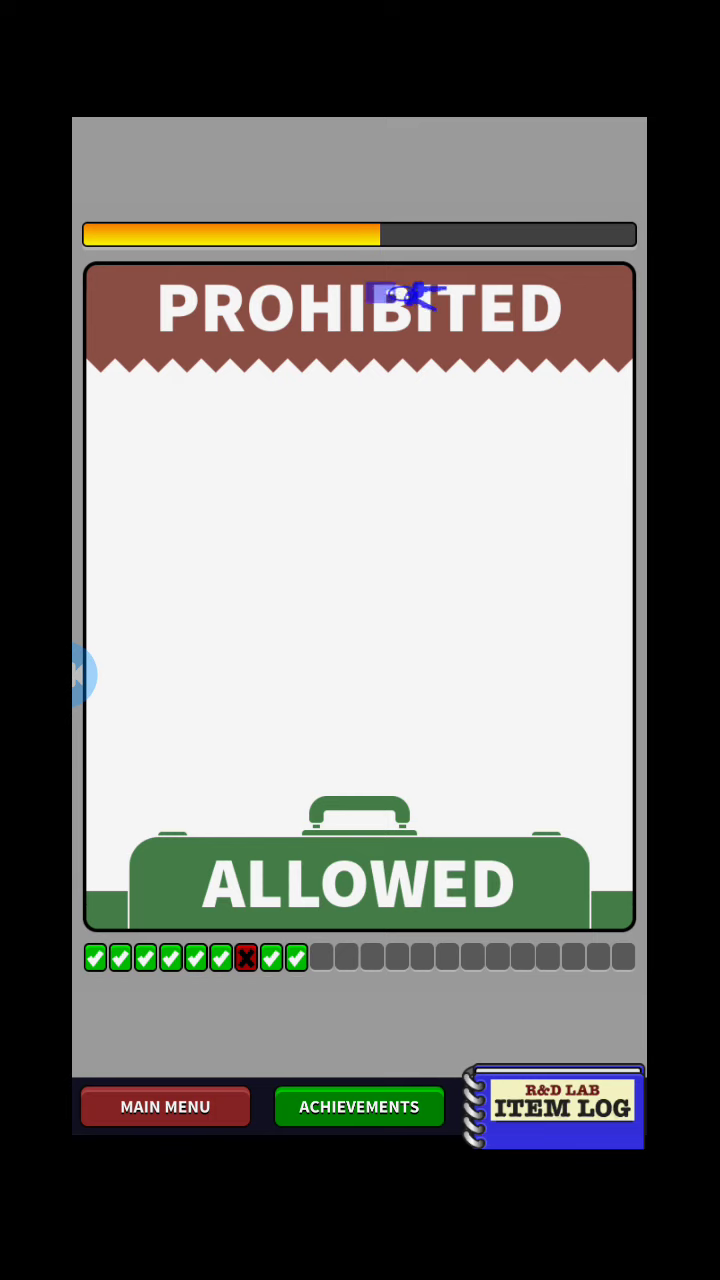
pyautogui.moveTo(340, 590); pyautogui.dragTo(340, 320)
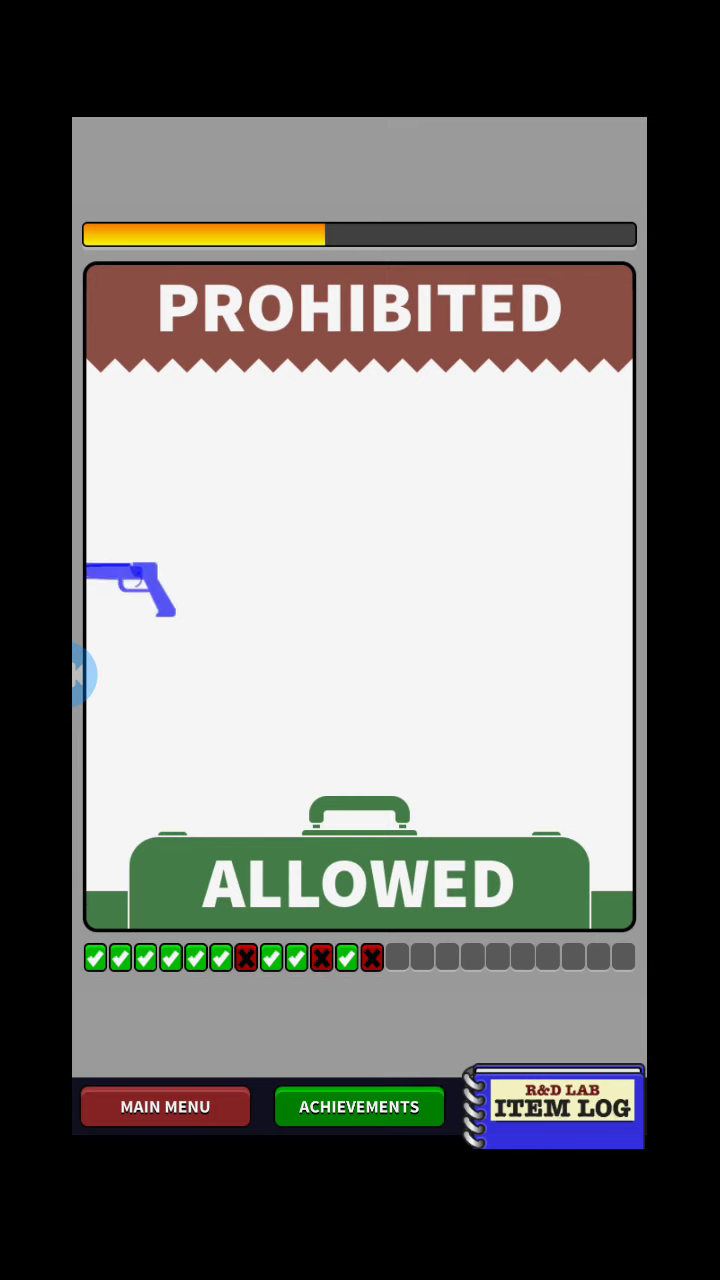
pyautogui.moveTo(360, 590); pyautogui.dragTo(360, 320)
# Sort the teddy bear, orange item, ticket, bandage and green cane as allowed; water pistol and blue item as prohibited
pyautogui.moveTo(360, 590); pyautogui.dragTo(360, 880)
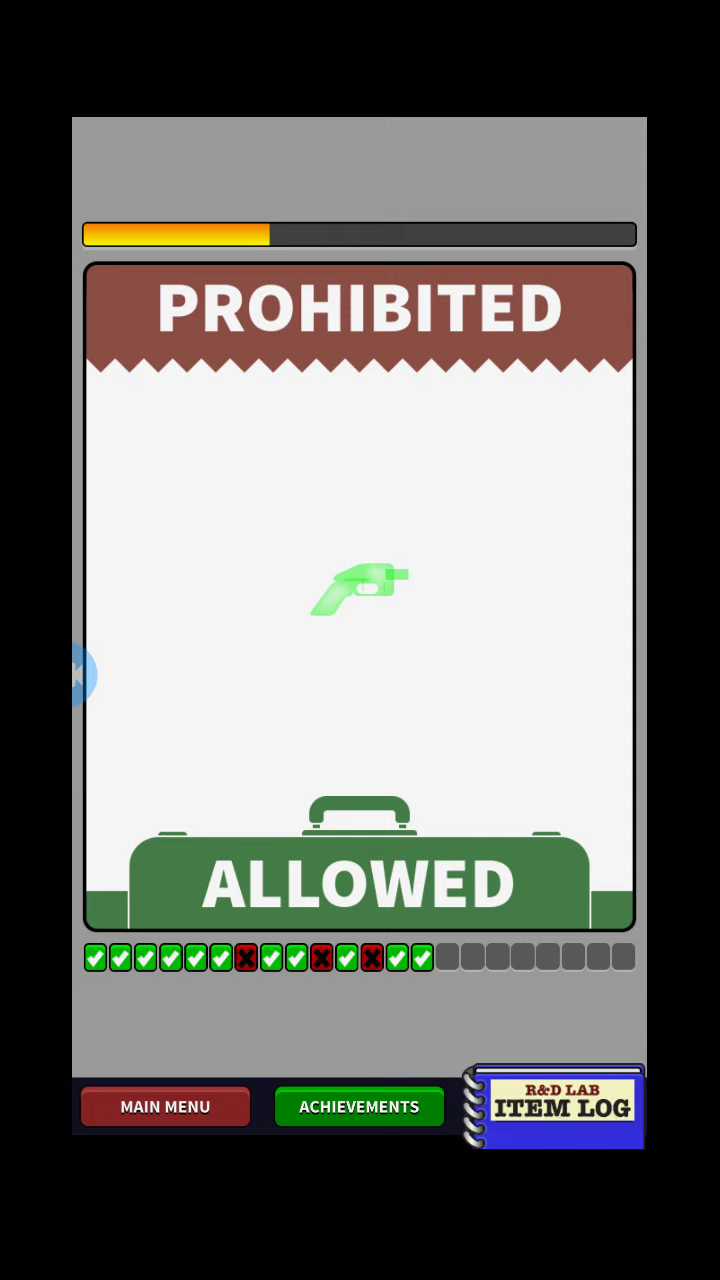
pyautogui.moveTo(360, 590); pyautogui.dragTo(360, 320)
pyautogui.moveTo(360, 590); pyautogui.dragTo(360, 880)
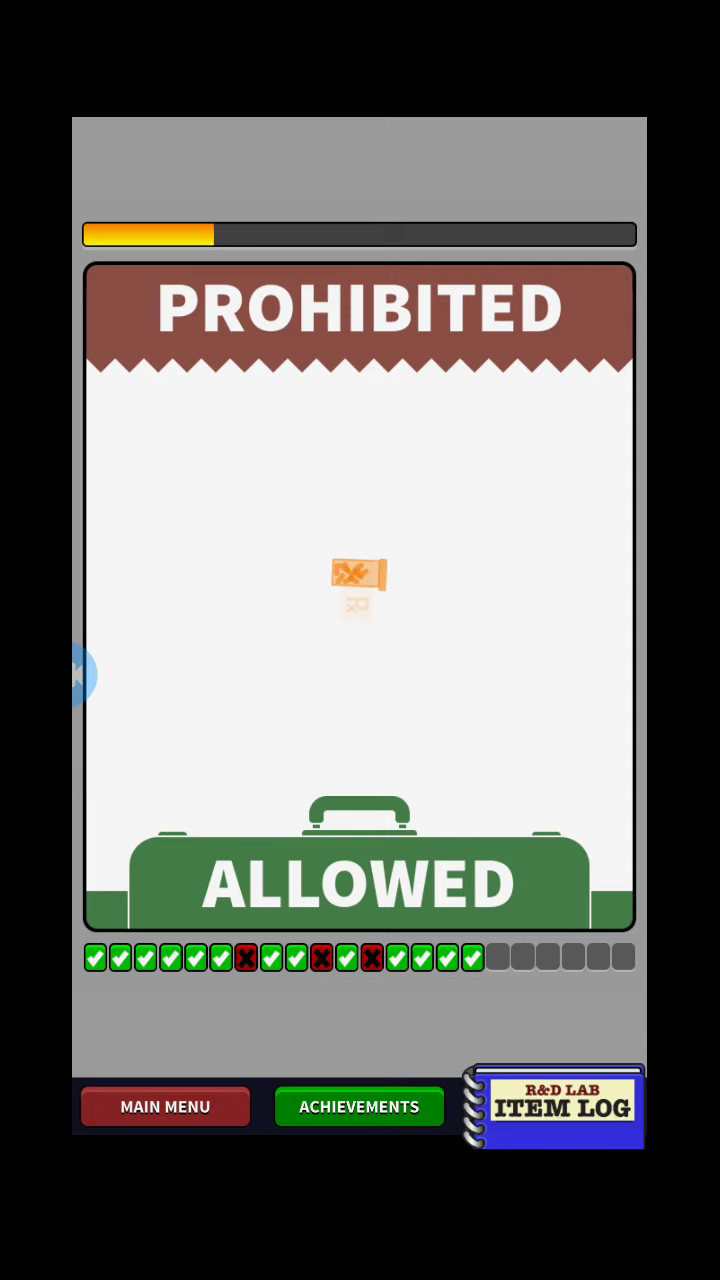
pyautogui.moveTo(360, 590); pyautogui.dragTo(360, 880)
pyautogui.moveTo(360, 590); pyautogui.dragTo(360, 880)
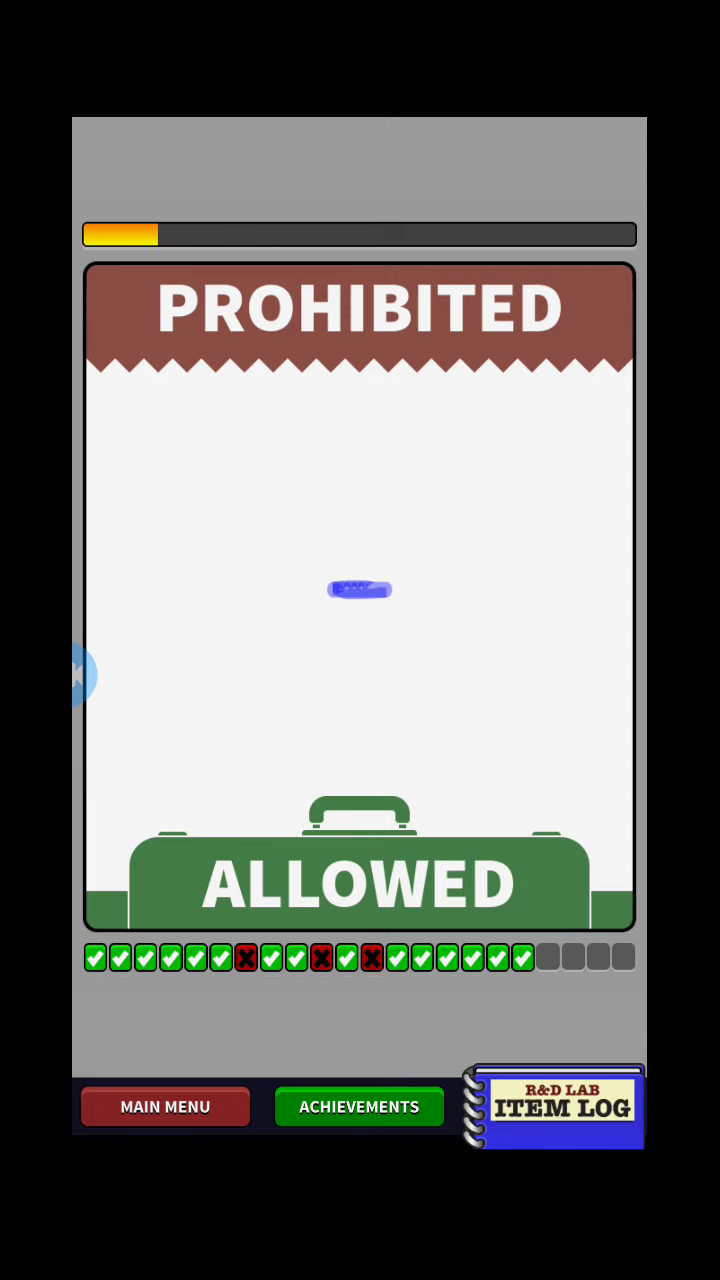
pyautogui.moveTo(360, 590); pyautogui.dragTo(360, 320)
pyautogui.moveTo(360, 590); pyautogui.dragTo(360, 880)
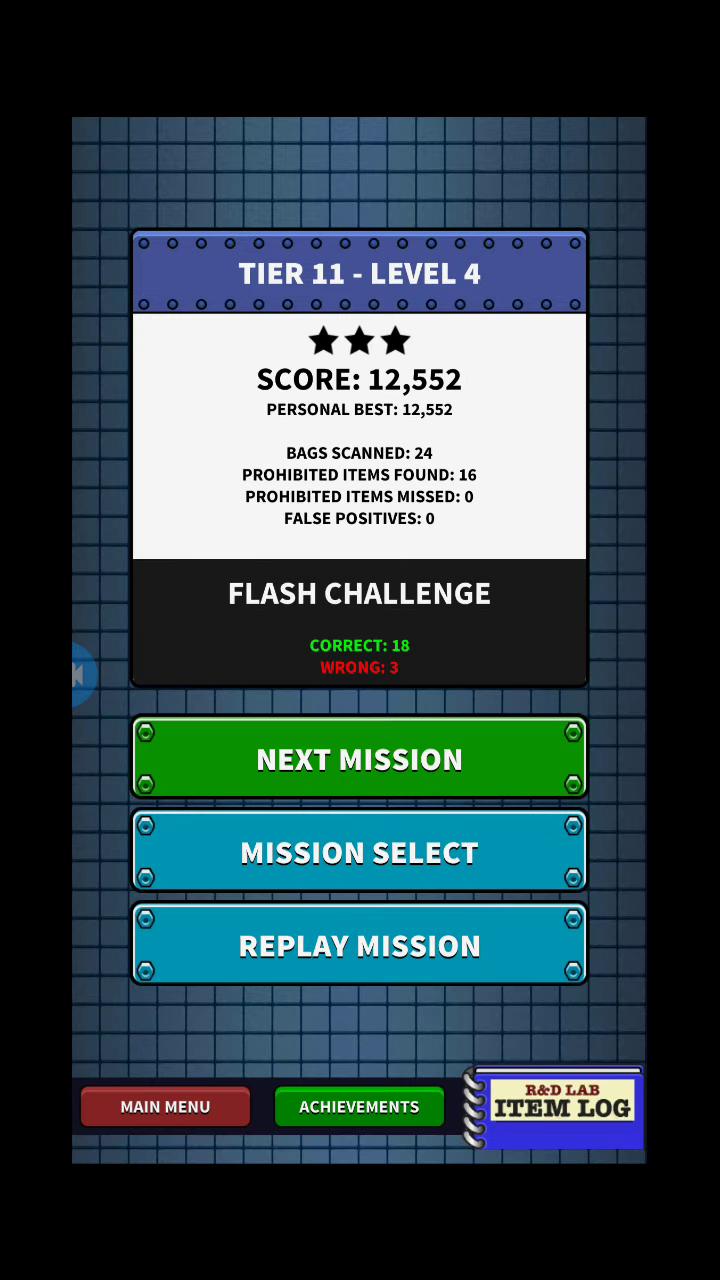
# Go to the next mission, accept the Knitting Needles New Intel notice, and start flight 1 of 3
pyautogui.click(359, 759)
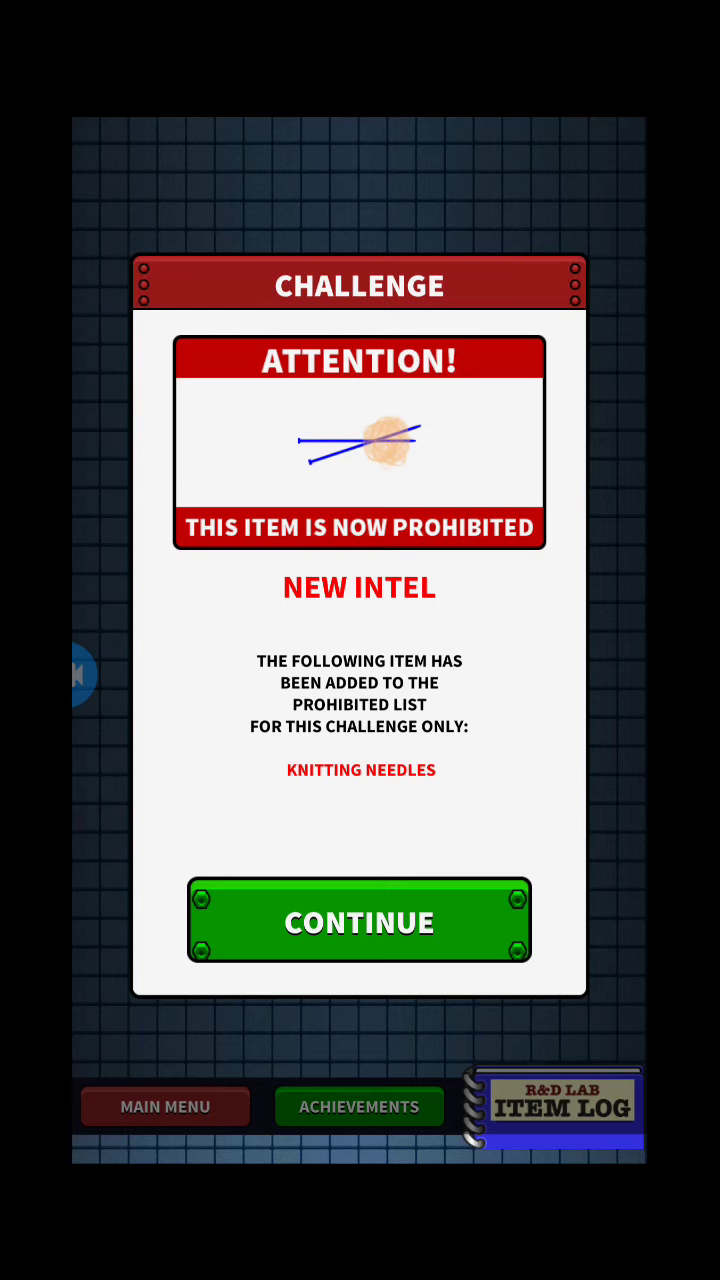
pyautogui.click(359, 921)
pyautogui.click(360, 783)
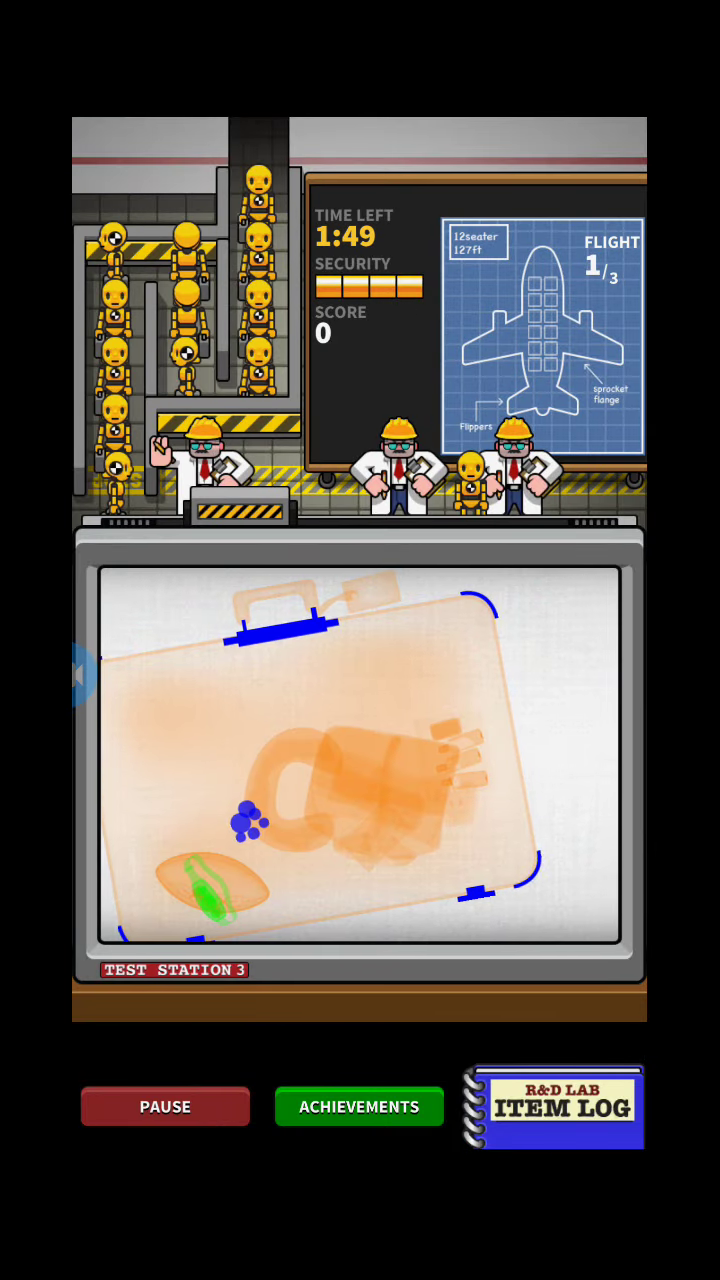
# Swipe the first four bags off the scanner, passing the safe one and sending flagged ones away
pyautogui.moveTo(250, 750); pyautogui.dragTo(550, 750)
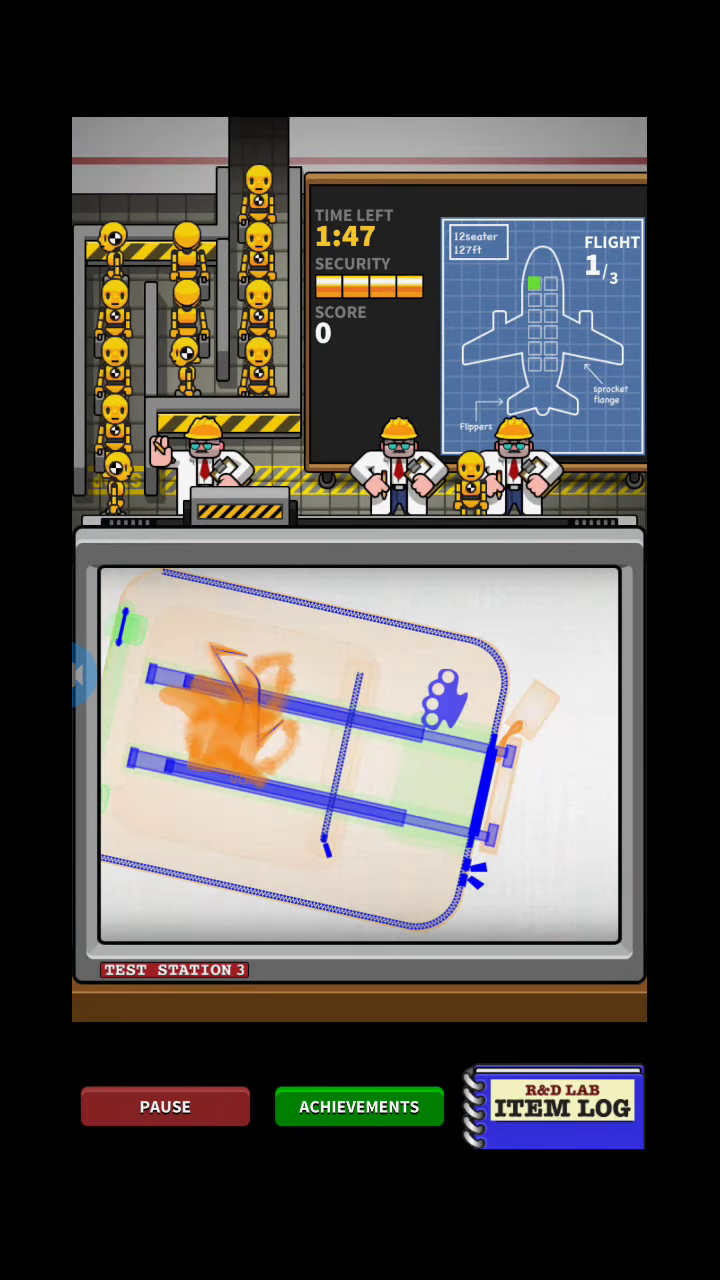
pyautogui.moveTo(400, 750); pyautogui.dragTo(650, 750)
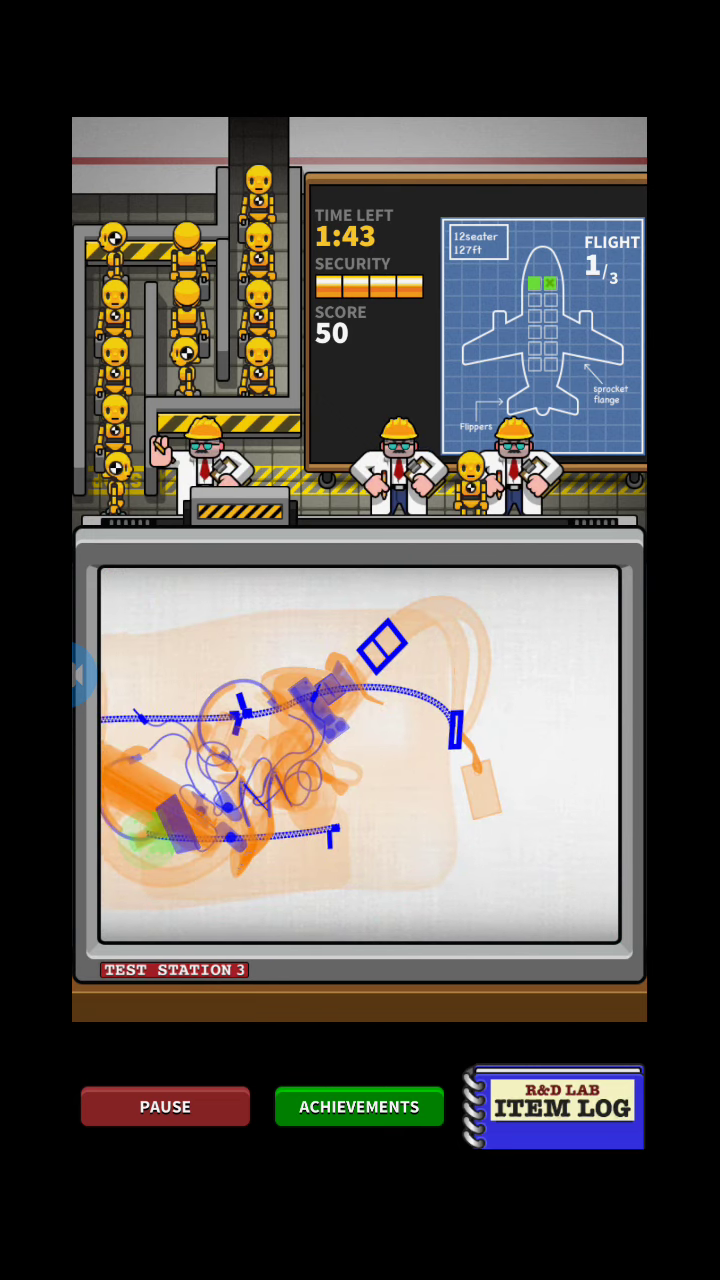
pyautogui.moveTo(350, 750); pyautogui.dragTo(600, 750)
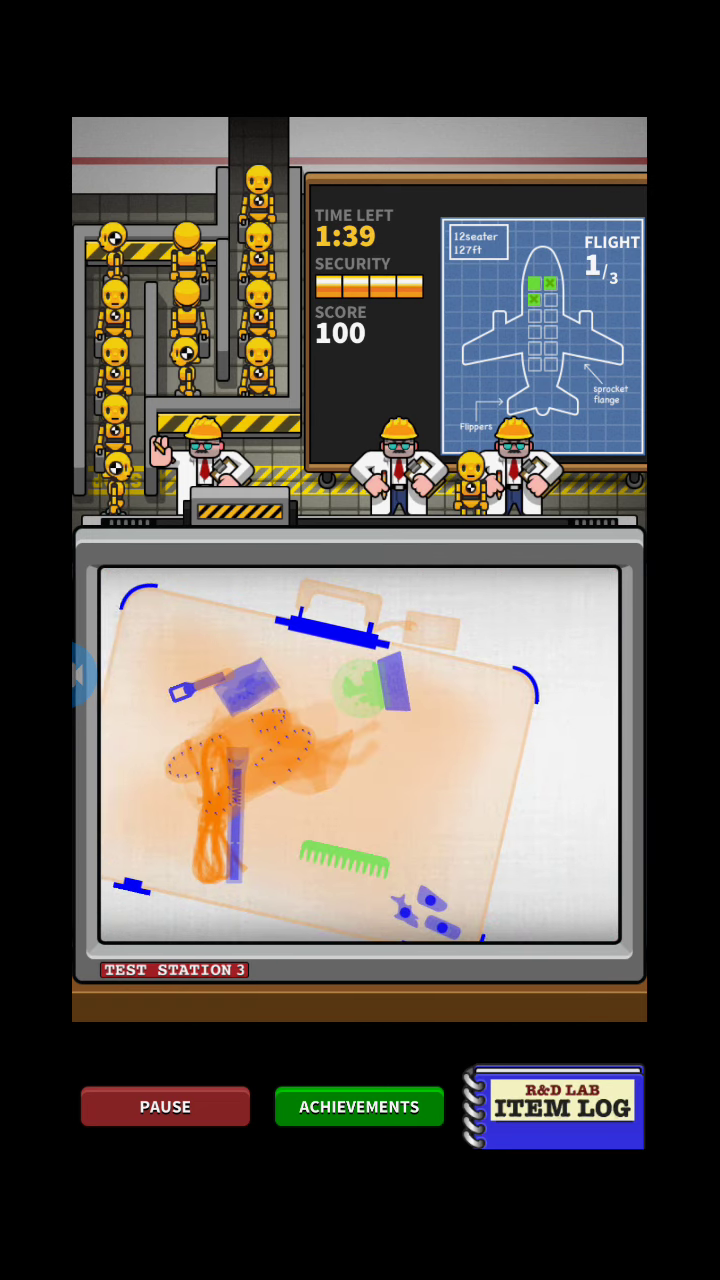
pyautogui.moveTo(350, 750); pyautogui.dragTo(600, 750)
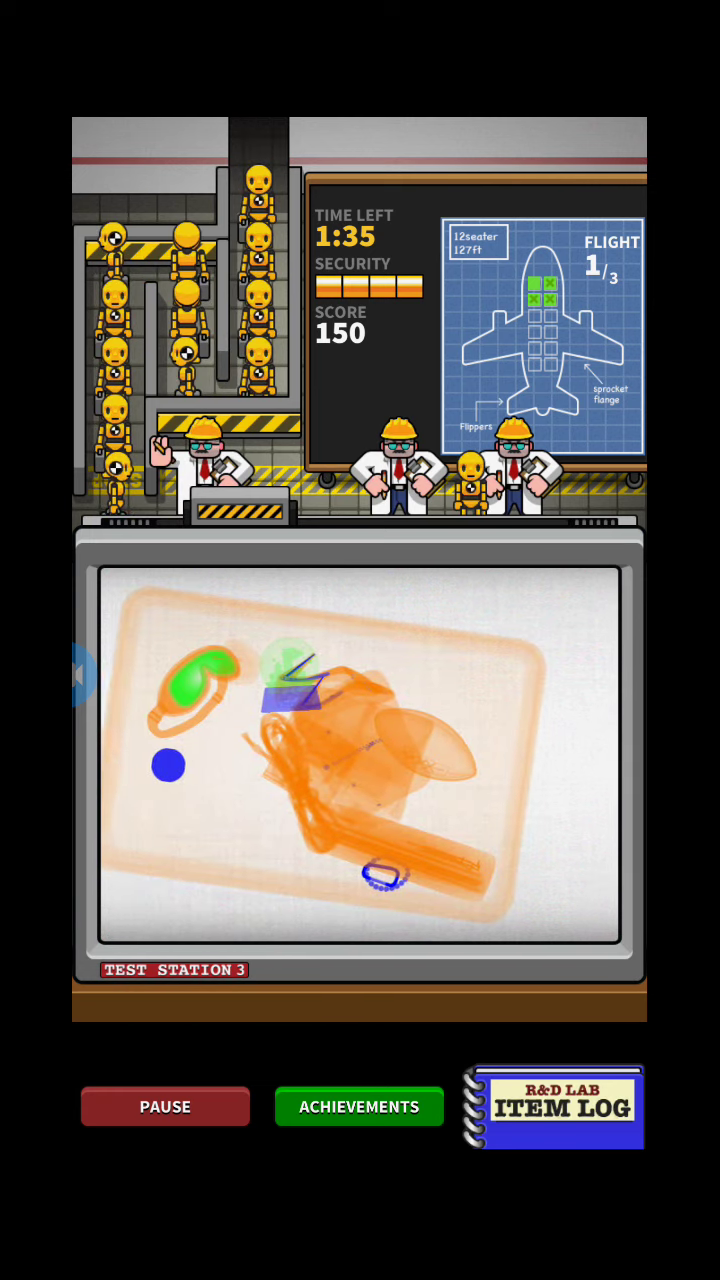
# Flag the hidden guns and other prohibited items up to 500 points, then dismiss the breach result
pyautogui.click(295, 685)
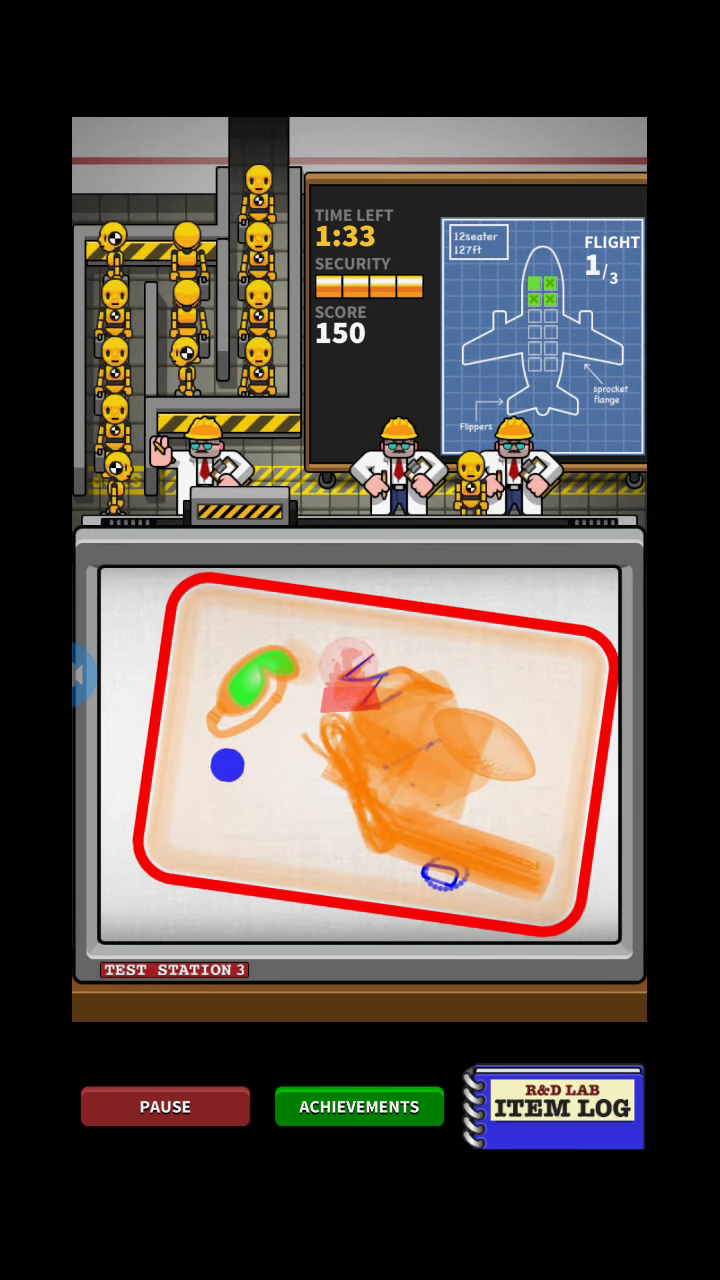
pyautogui.moveTo(360, 750); pyautogui.dragTo(600, 750)
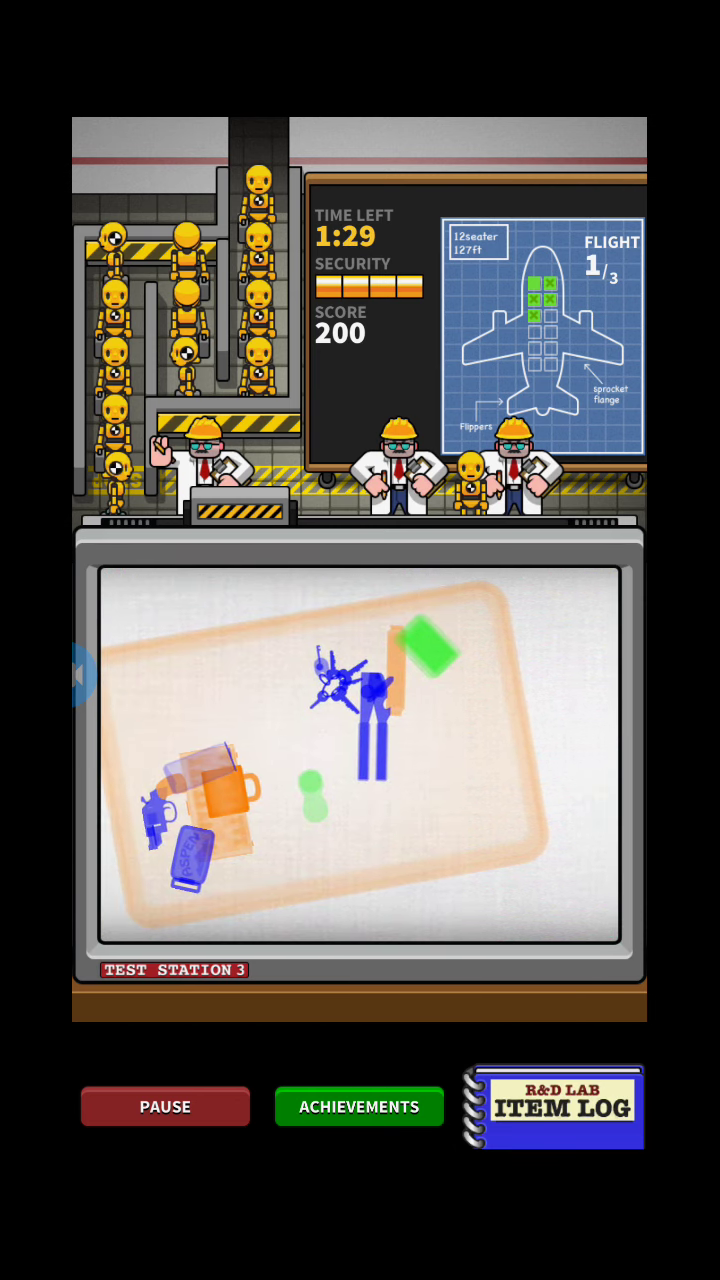
pyautogui.click(175, 835)
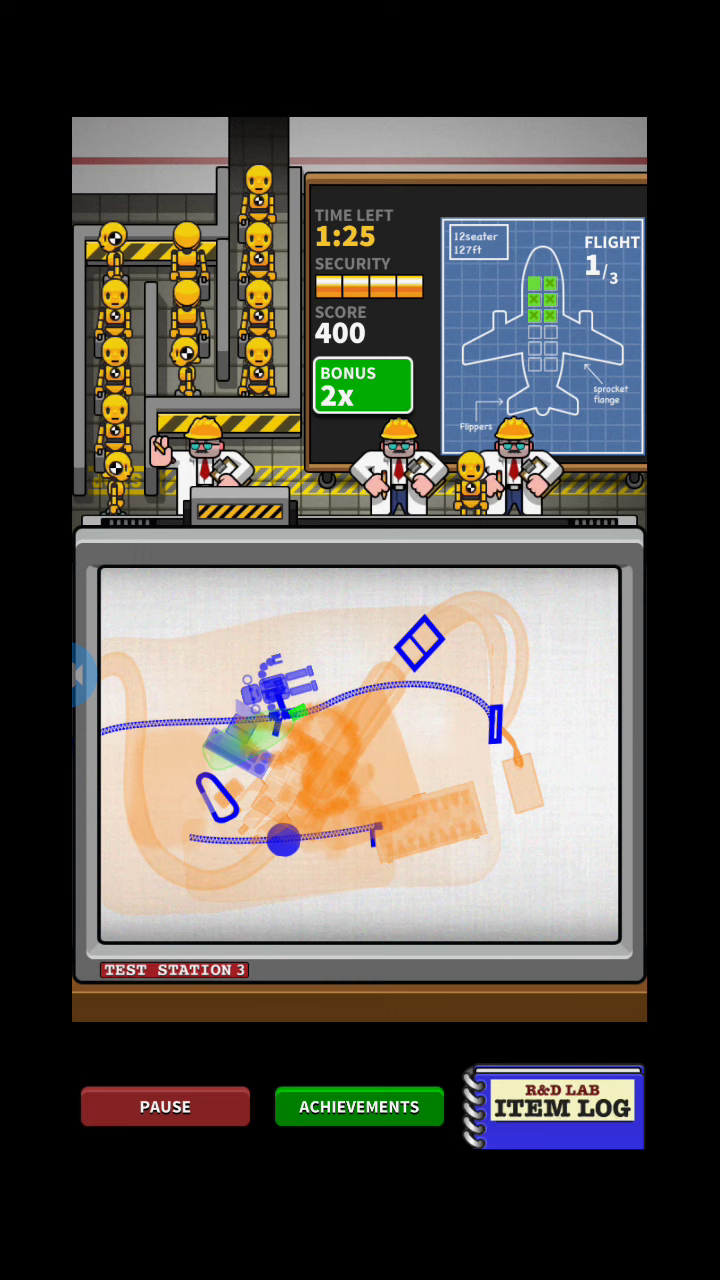
pyautogui.click(275, 695)
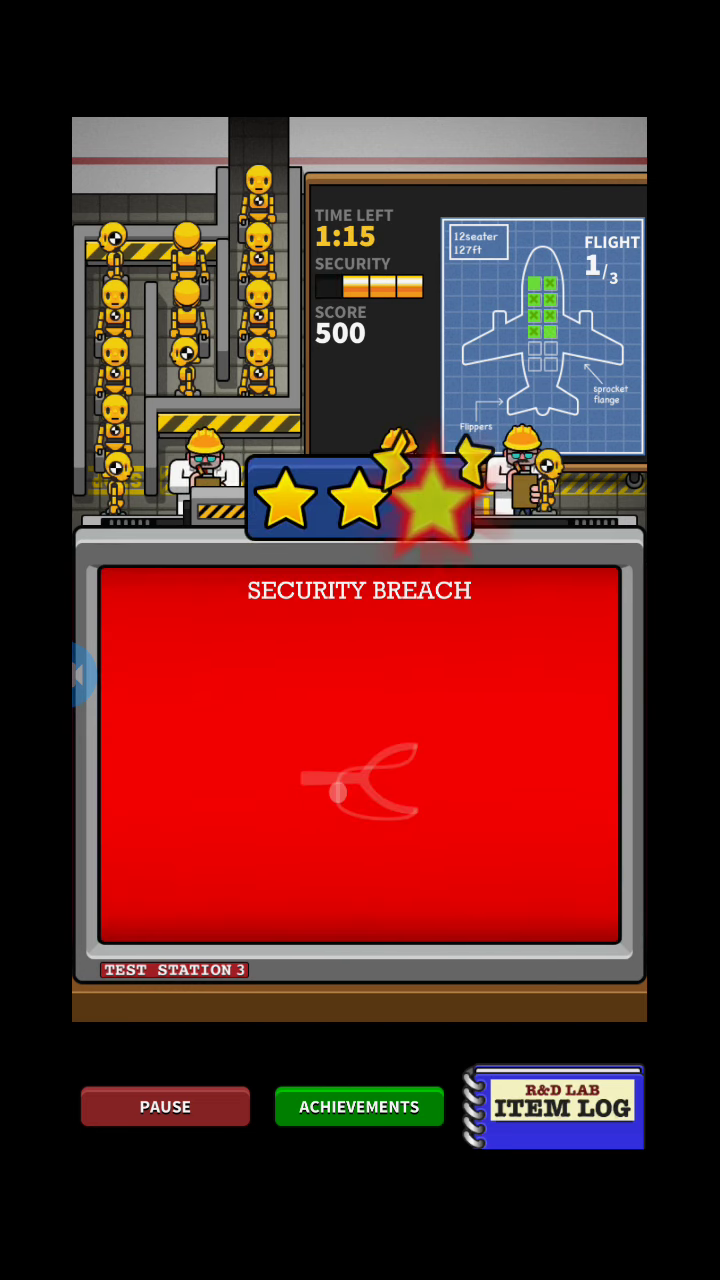
pyautogui.click(165, 1106)
# Restart the level and flag the prohibited items in the first two bags
pyautogui.click(359, 990)
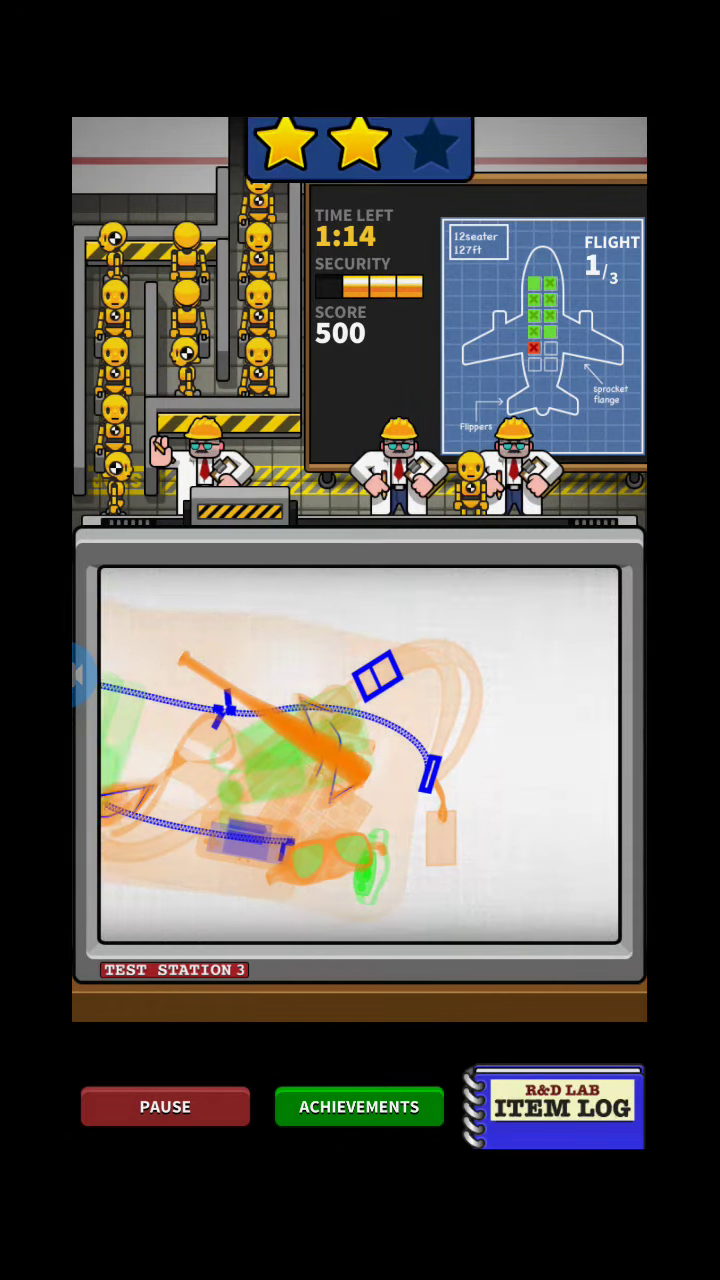
pyautogui.click(165, 1106)
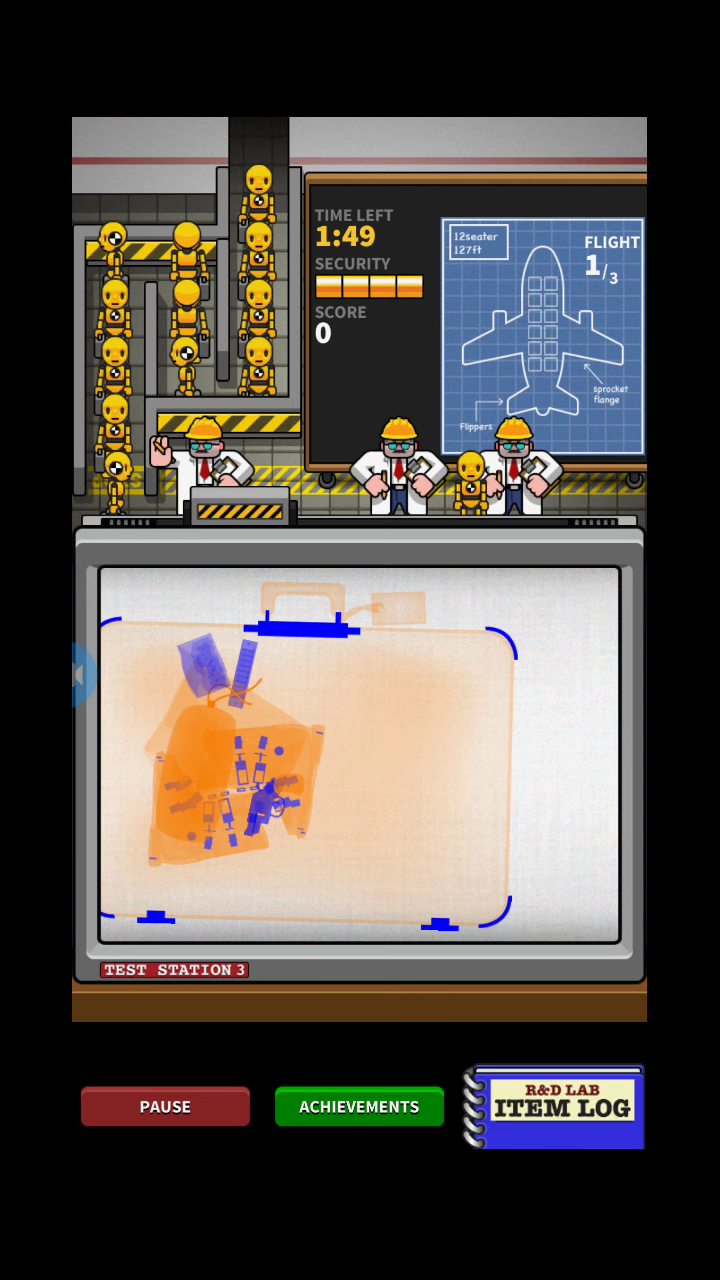
pyautogui.click(262, 804)
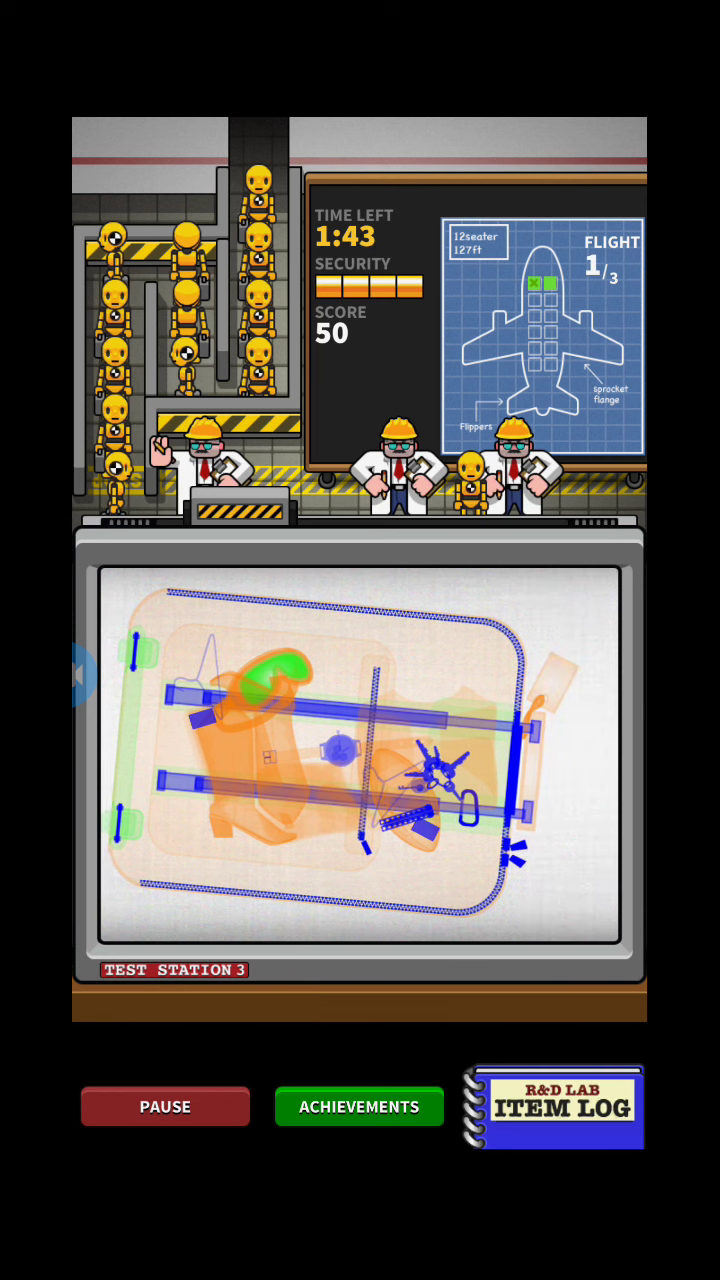
pyautogui.click(440, 770)
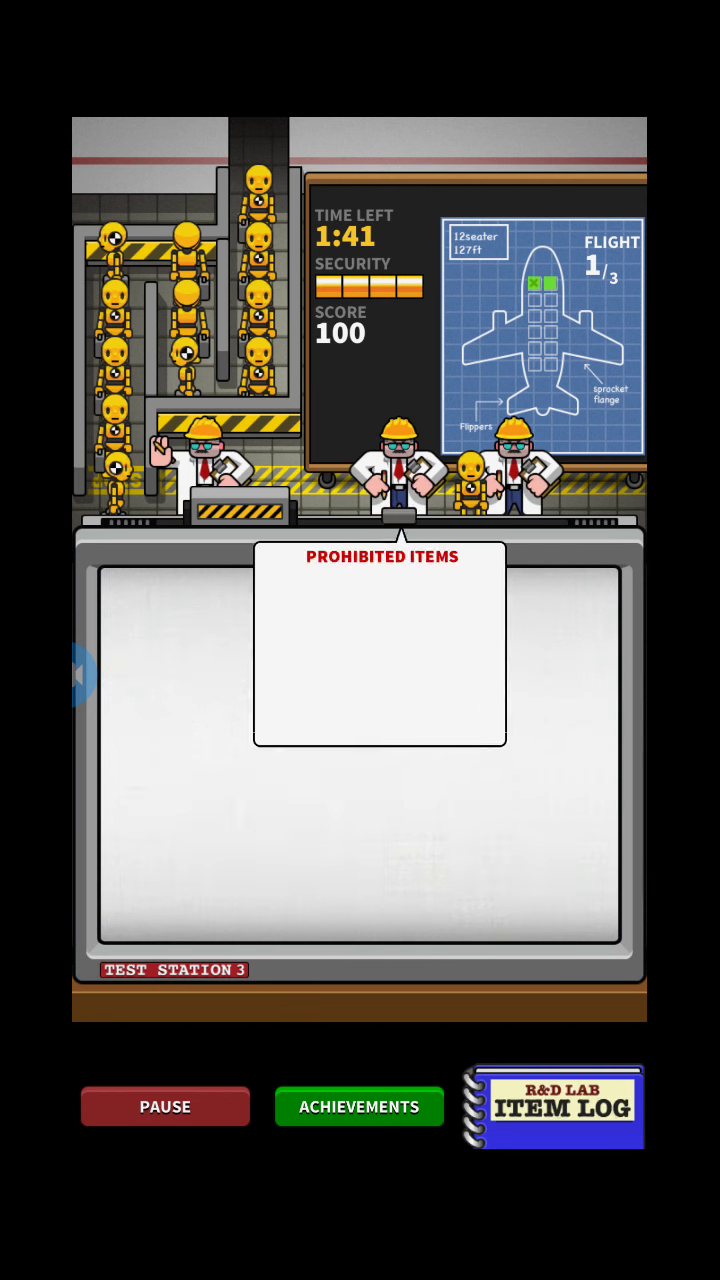
# Flag and remove more bags to reach 300 points, then leave the breach screen
pyautogui.click(330, 750)
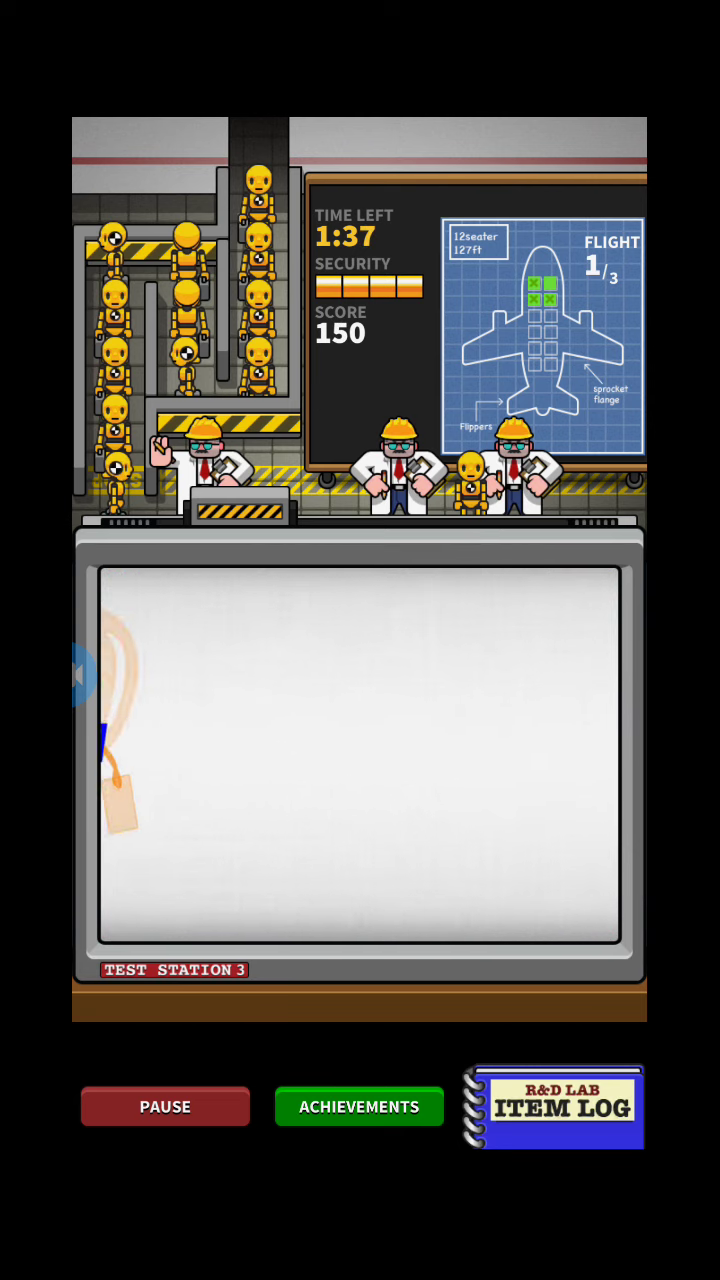
pyautogui.click(330, 750)
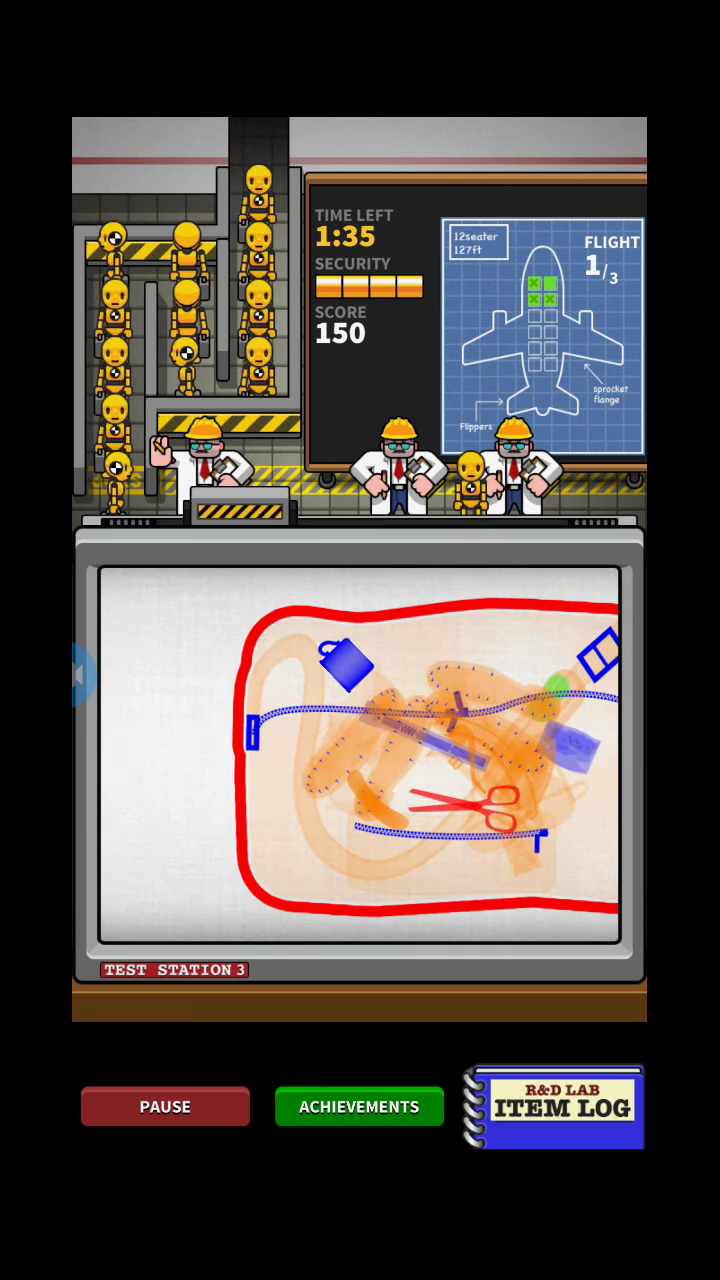
pyautogui.click(330, 750)
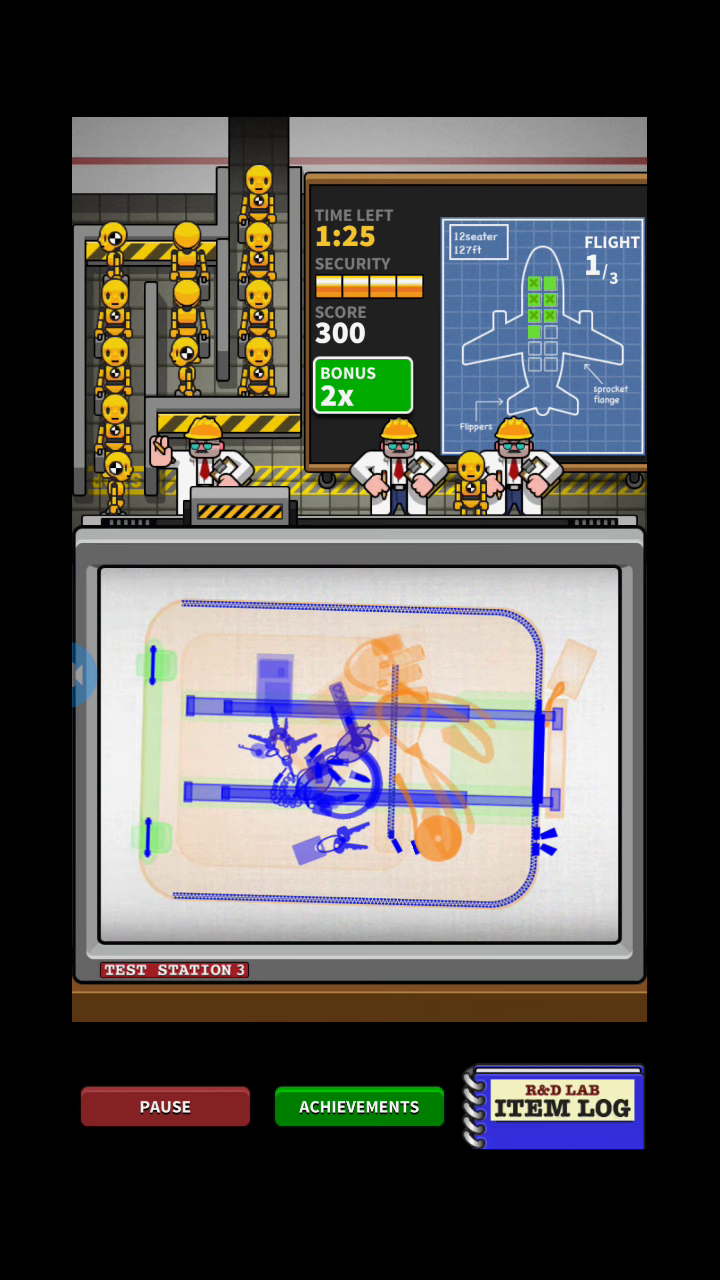
pyautogui.click(165, 1106)
pyautogui.click(357, 791)
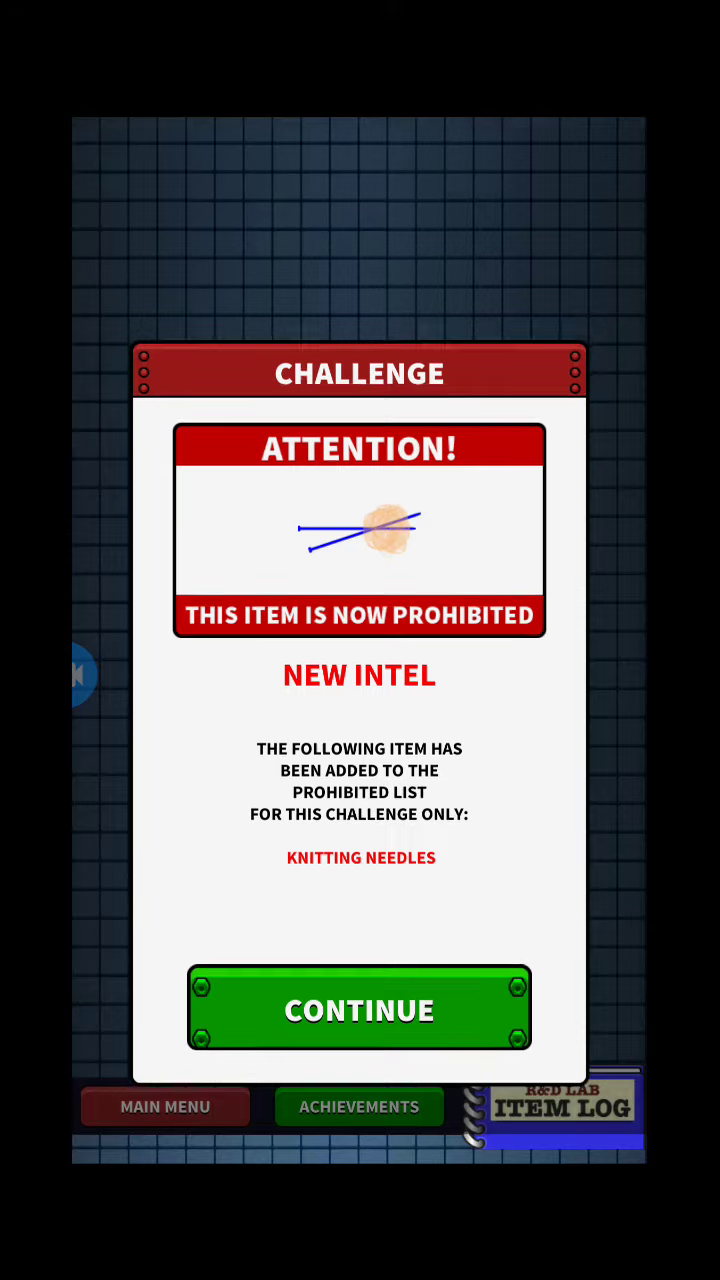
# Start a fresh attempt, clear the first safe bag, and flag a gun, baseball bat and knife
pyautogui.click(360, 1010)
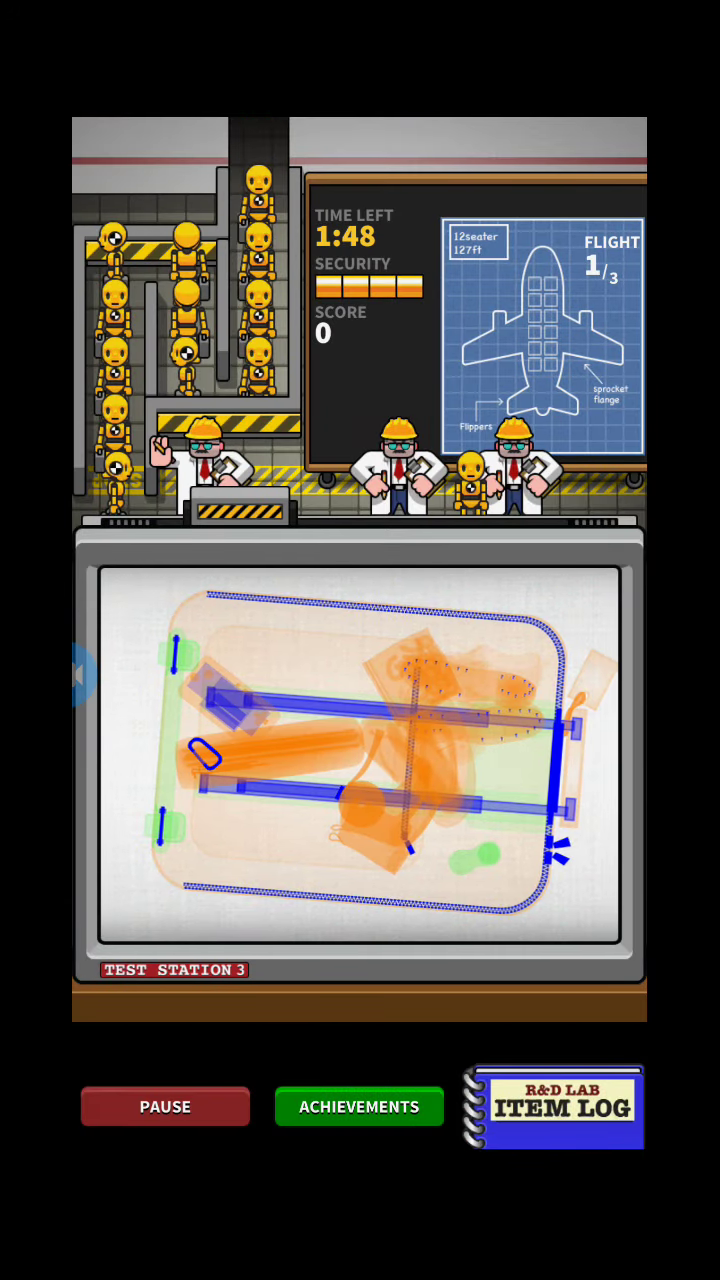
pyautogui.moveTo(500, 750); pyautogui.dragTo(150, 750)
pyautogui.click(520, 760)
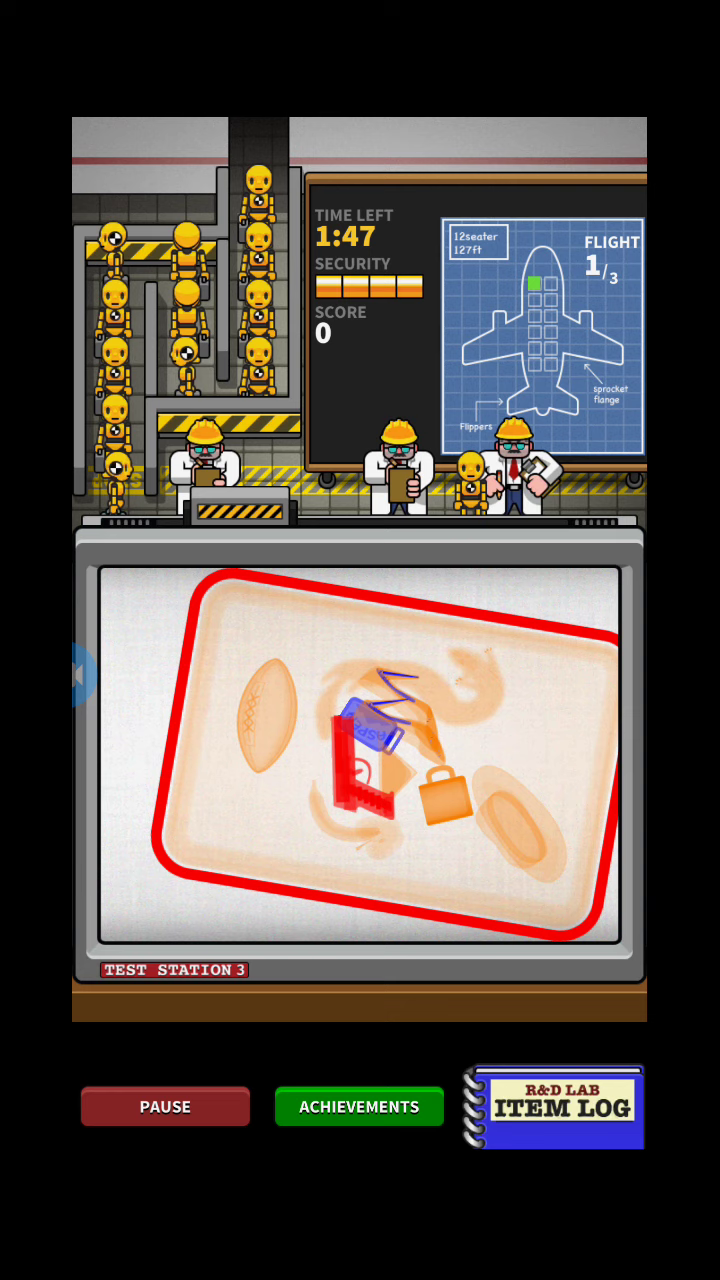
pyautogui.click(360, 750)
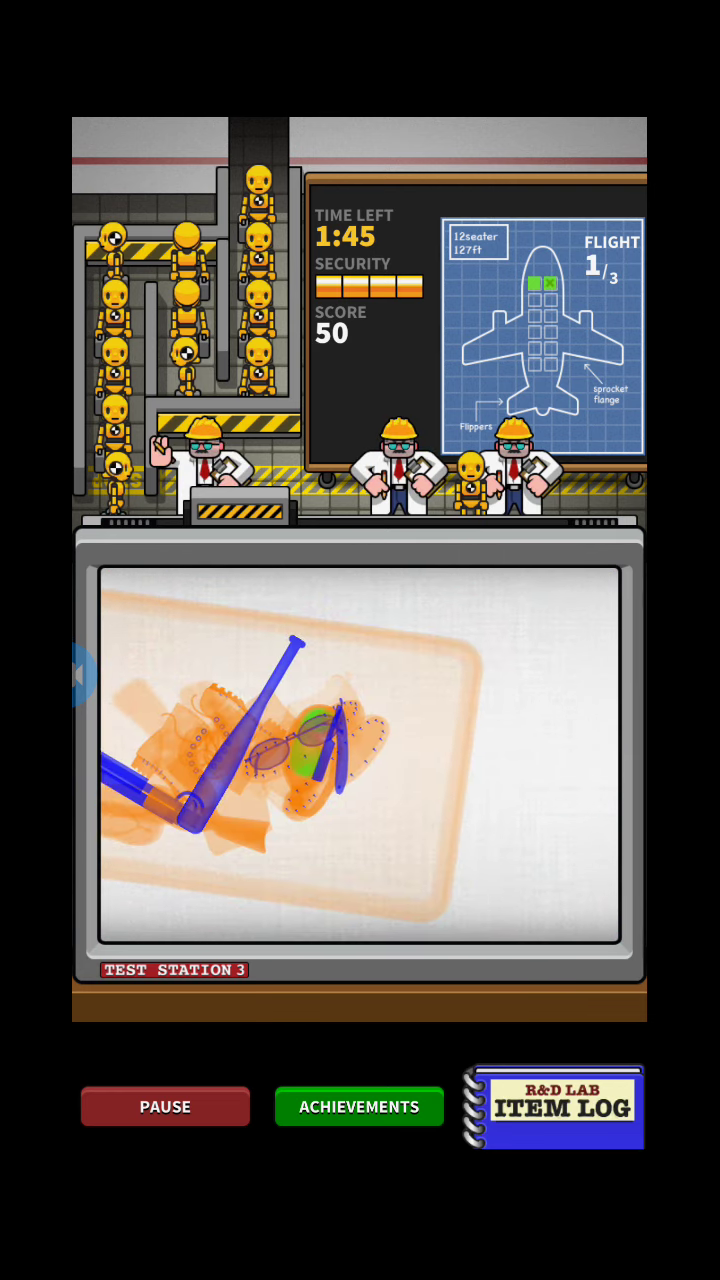
pyautogui.click(300, 740)
pyautogui.click(360, 750)
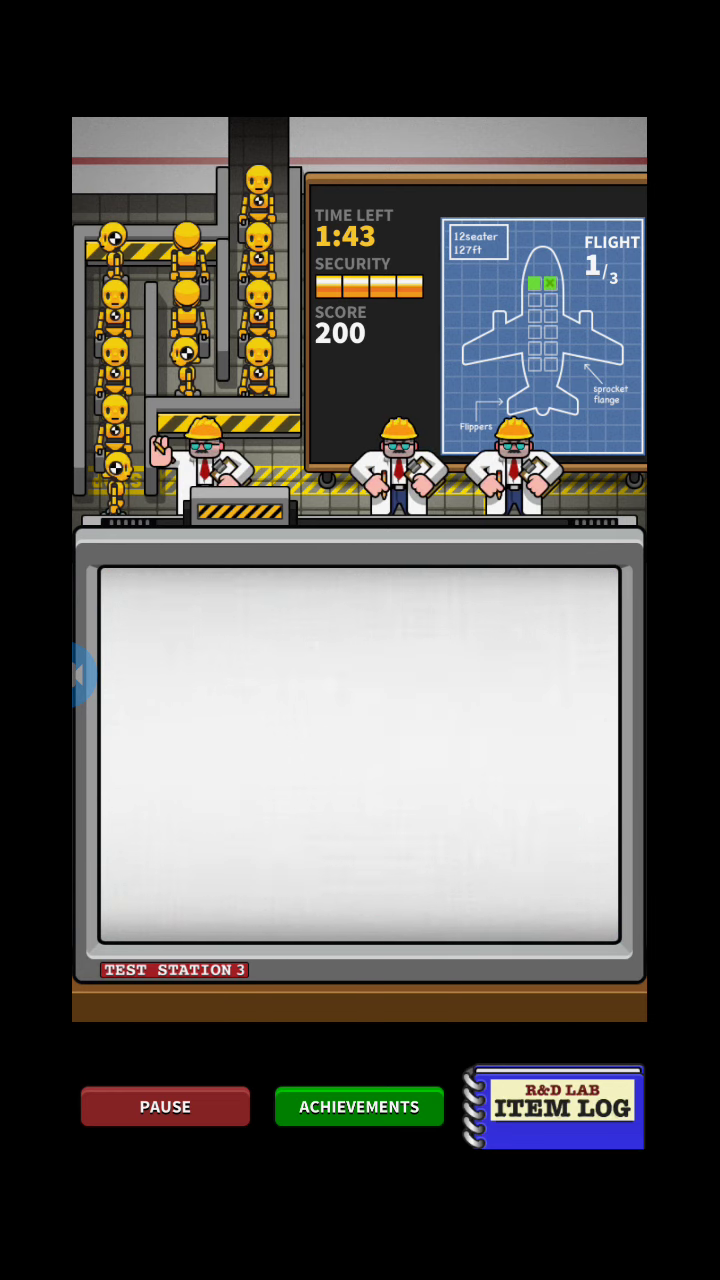
# Flag another gun, remove the flagged bag, and swipe the next three bags through
pyautogui.click(400, 810)
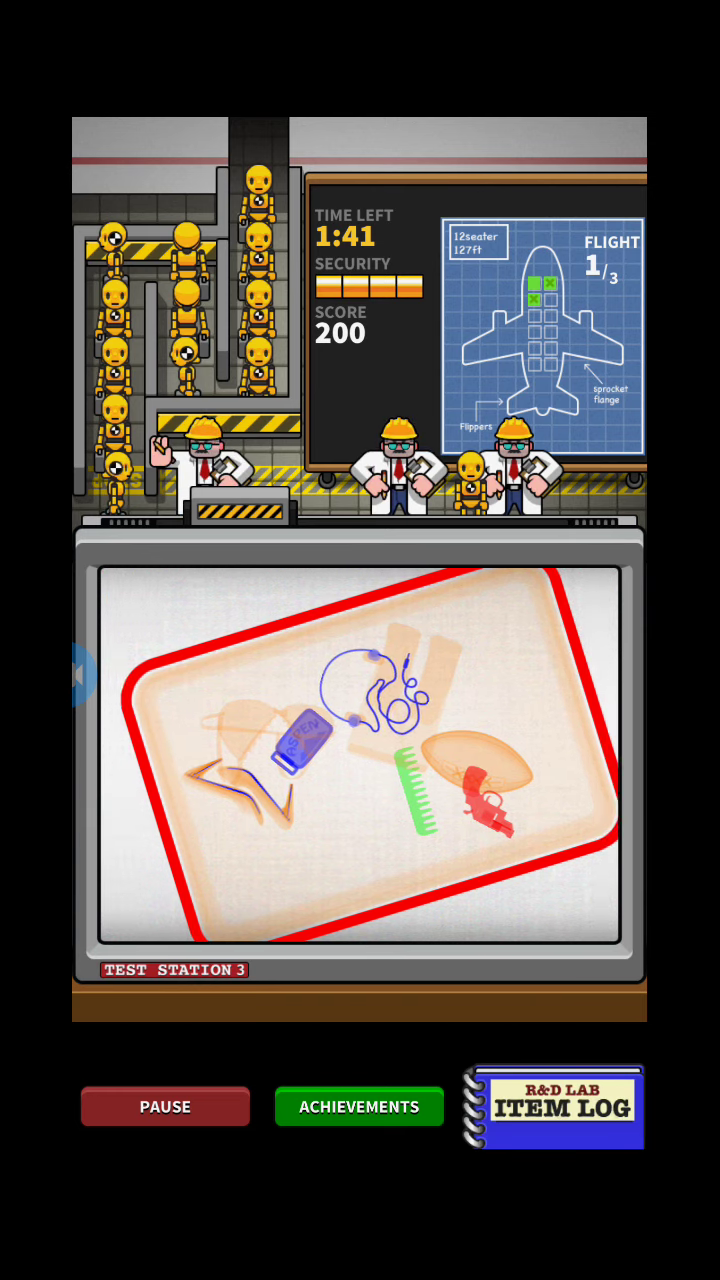
pyautogui.click(360, 750)
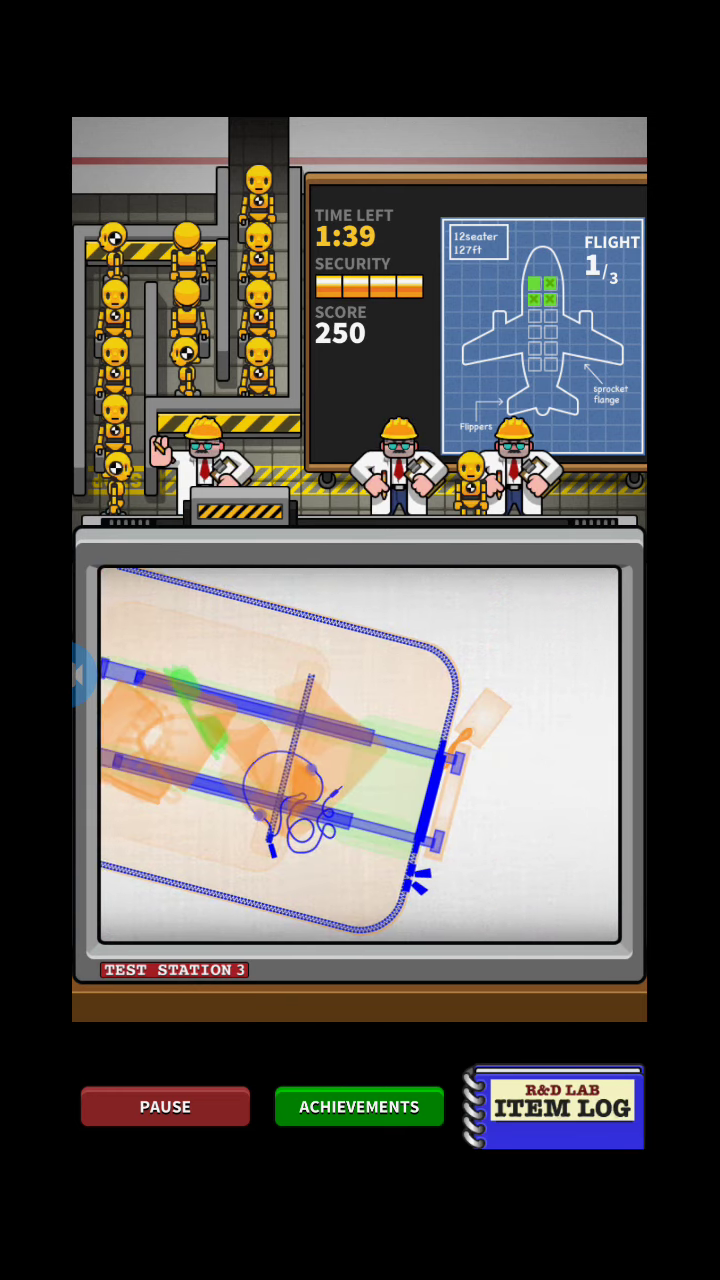
pyautogui.moveTo(300, 750); pyautogui.dragTo(580, 750)
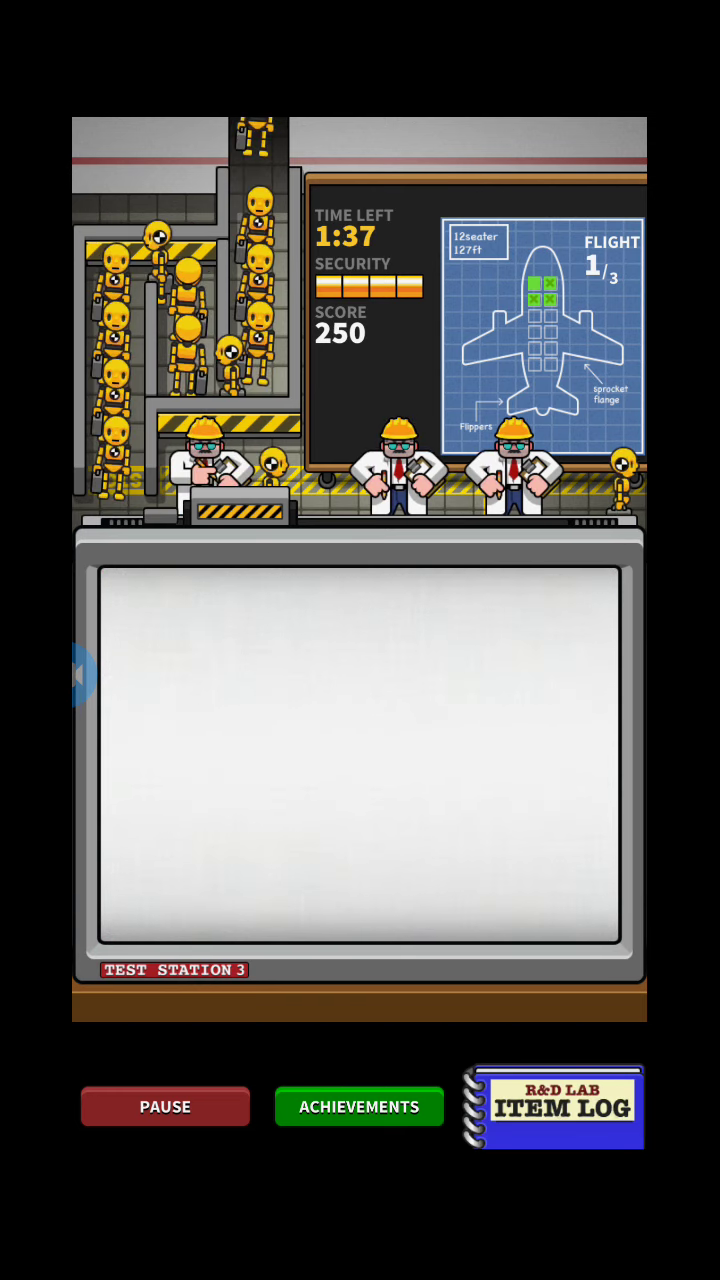
pyautogui.moveTo(300, 750); pyautogui.dragTo(580, 750)
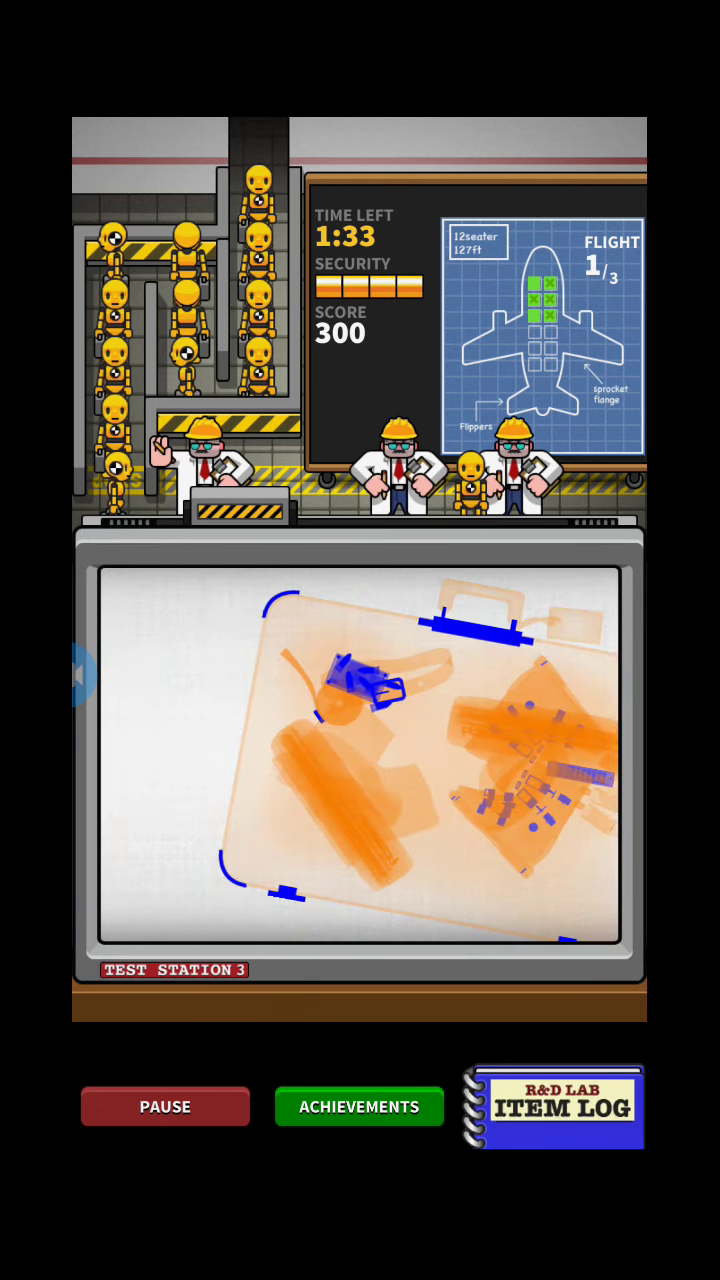
pyautogui.moveTo(300, 750); pyautogui.dragTo(580, 750)
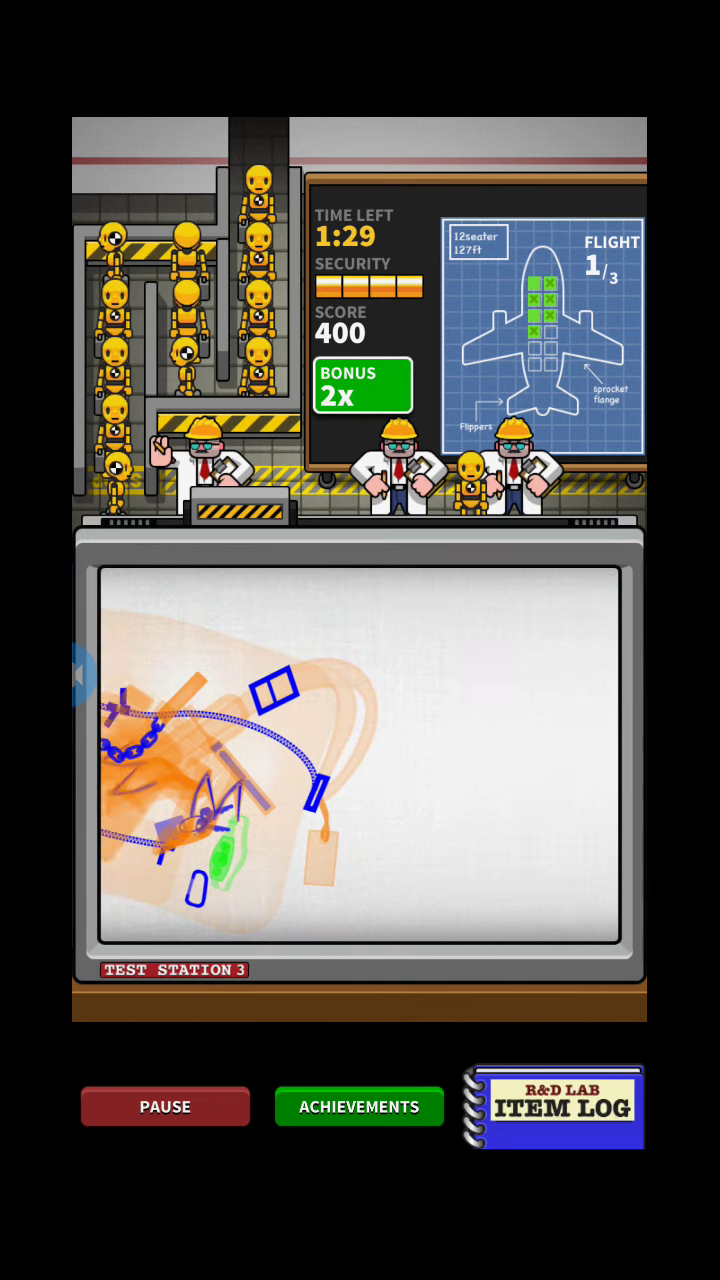
# Flag the mace and fork, clearing the remaining bags to finish flight 1
pyautogui.click(180, 770)
pyautogui.moveTo(300, 750); pyautogui.dragTo(580, 750)
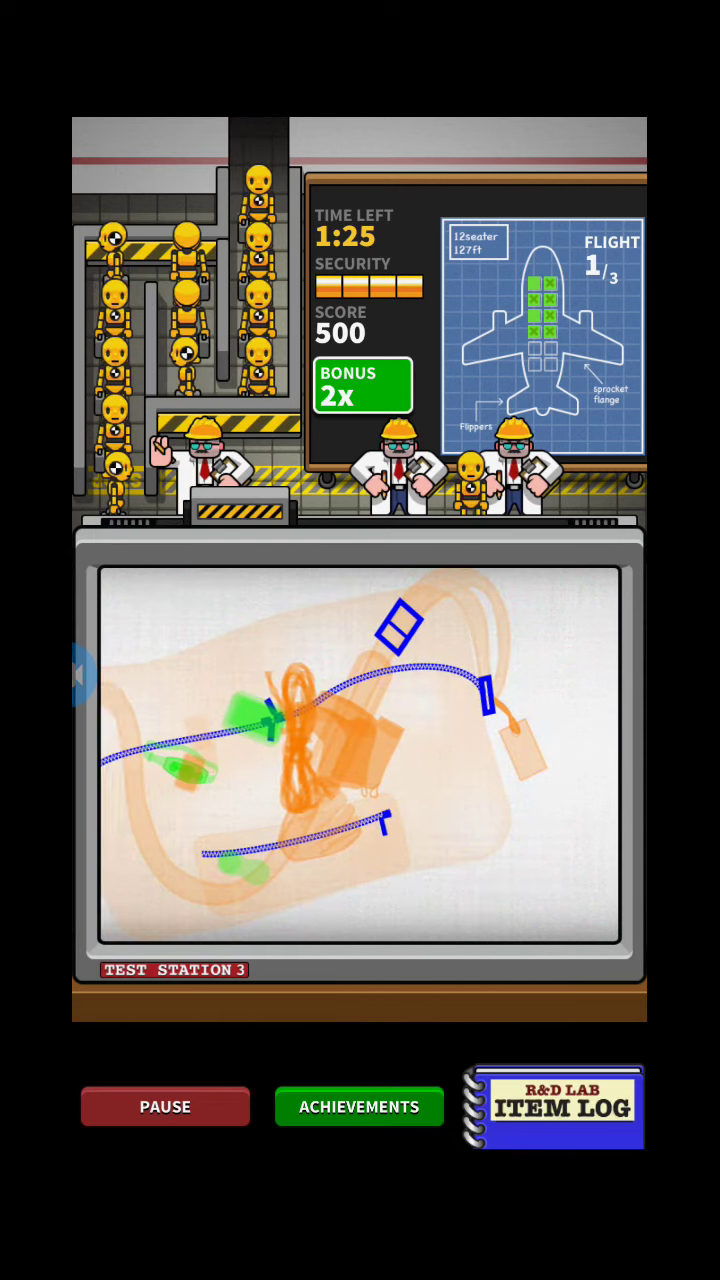
pyautogui.moveTo(250, 750); pyautogui.dragTo(580, 750)
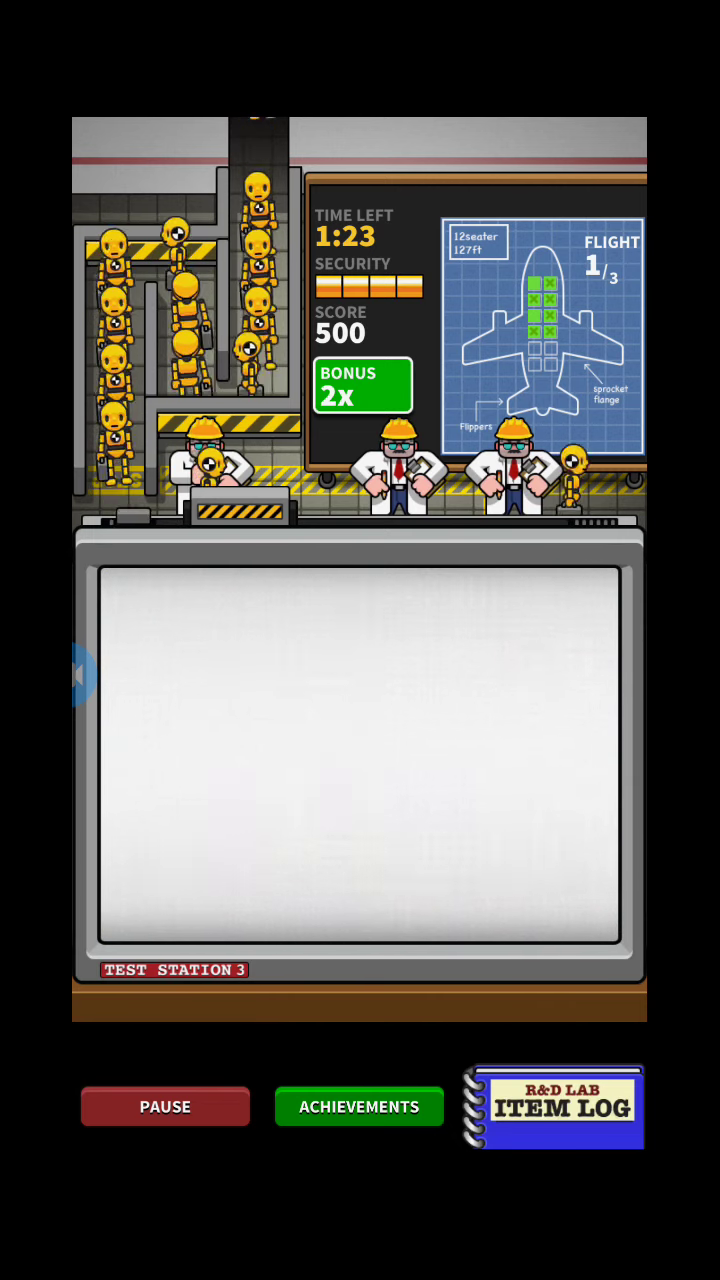
pyautogui.click(370, 757)
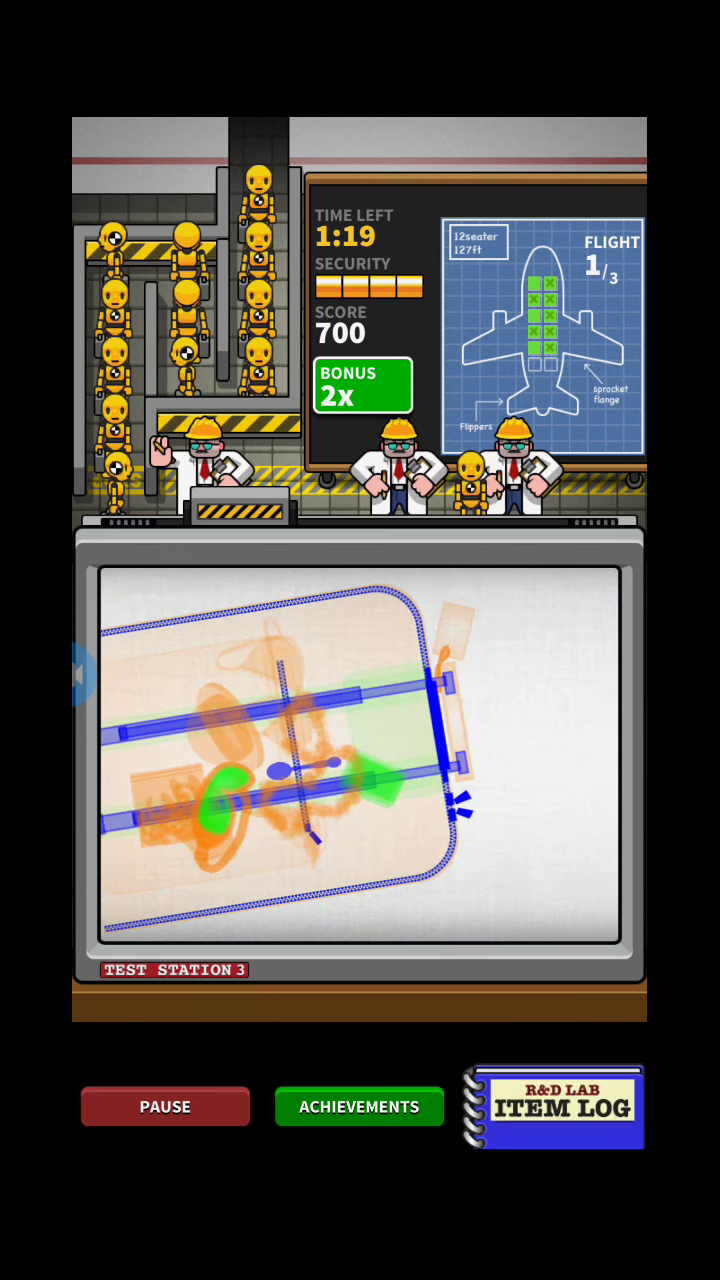
pyautogui.moveTo(250, 750); pyautogui.dragTo(580, 750)
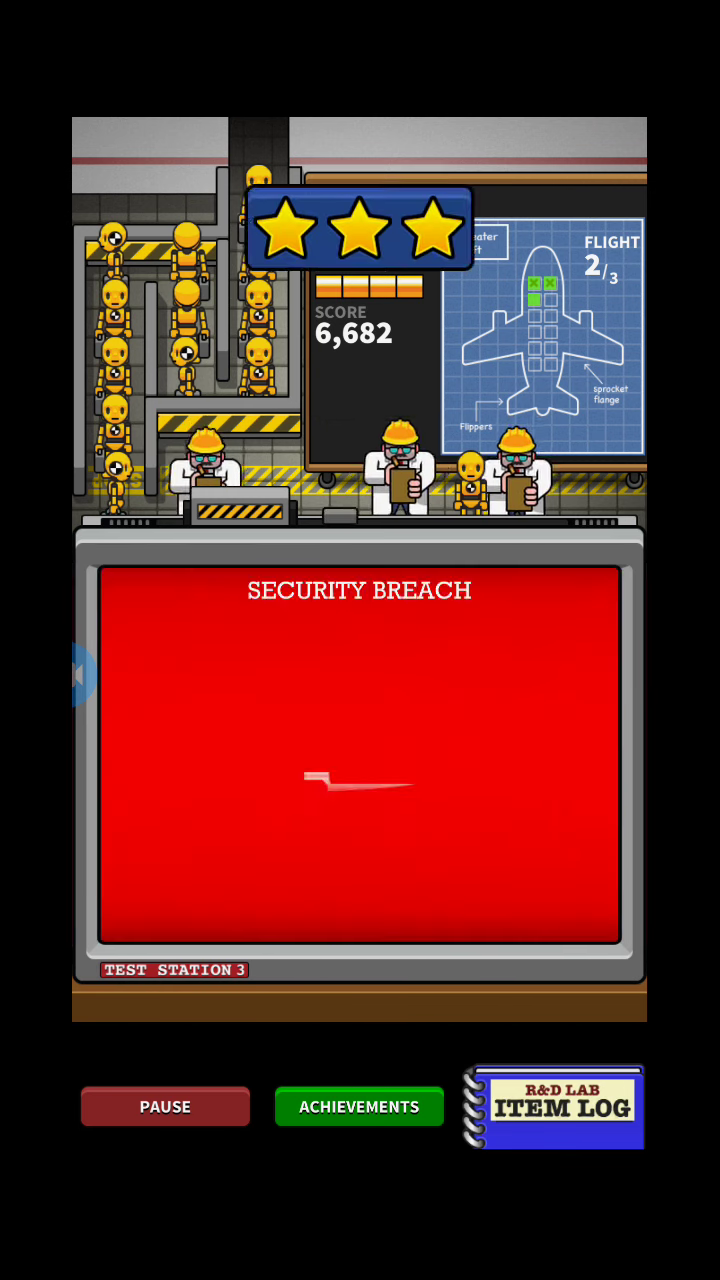
# Restart the New Intel challenge, acknowledging the knitting-needles warning before the round begins
pyautogui.click(165, 1106)
pyautogui.click(359, 1022)
pyautogui.click(359, 785)
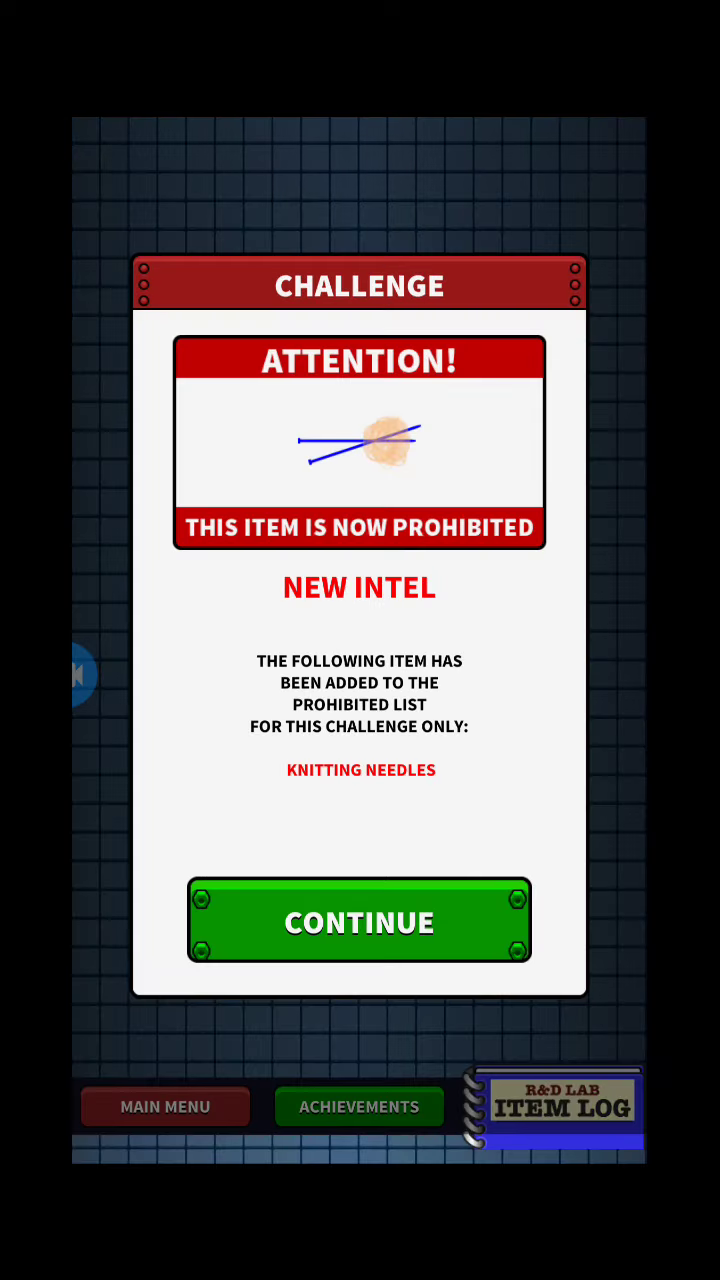
pyautogui.click(359, 921)
pyautogui.click(360, 786)
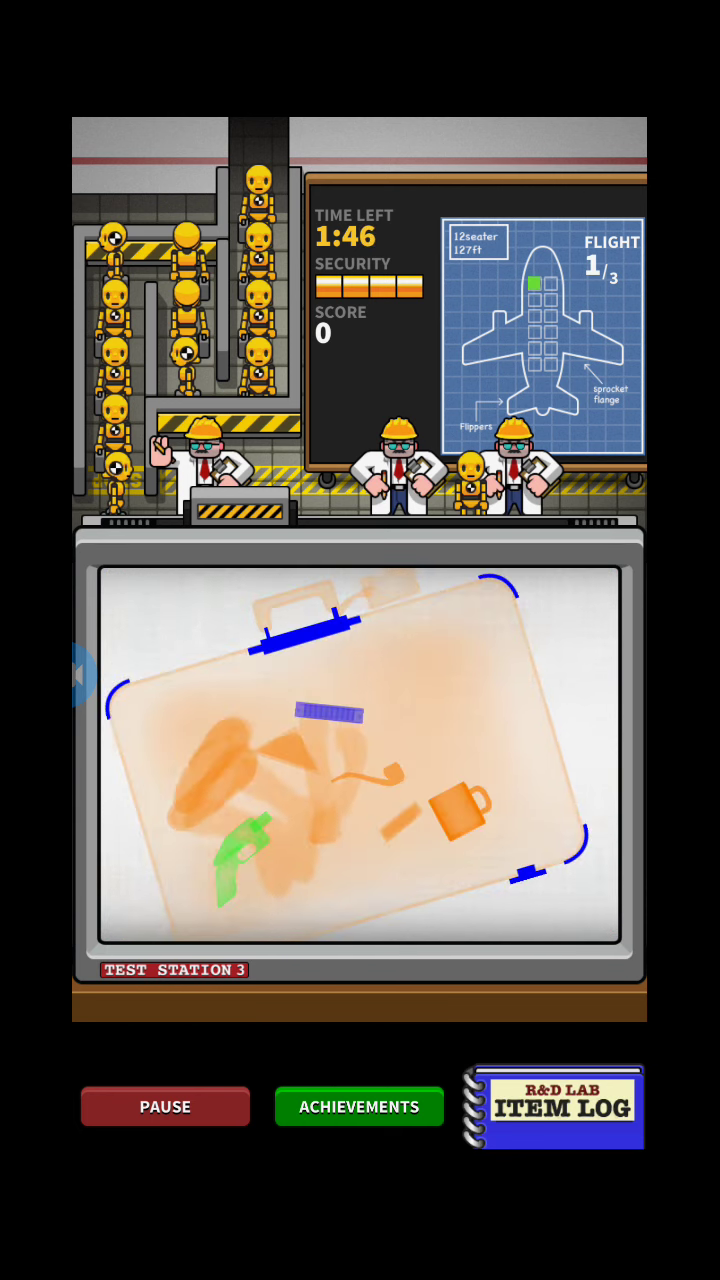
# Flag the contraband in the first flight's bags, including the pistol, reaching 260 points
pyautogui.click(420, 760)
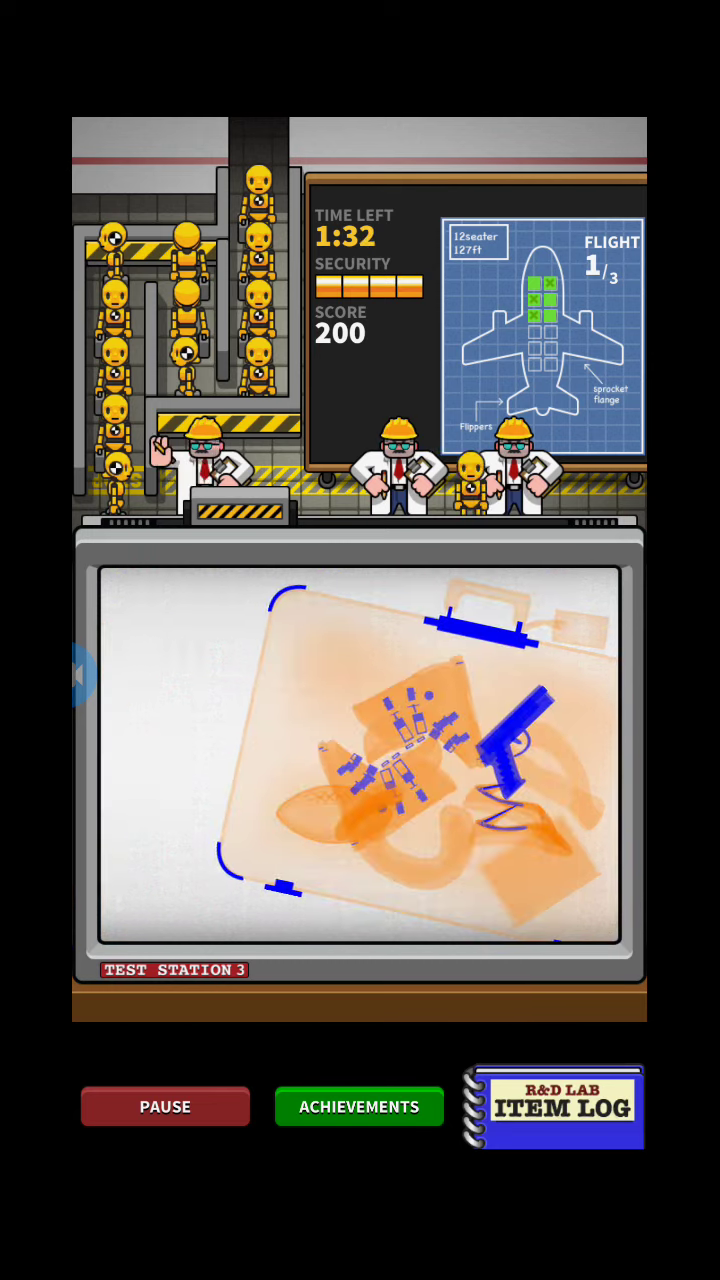
pyautogui.click(510, 740)
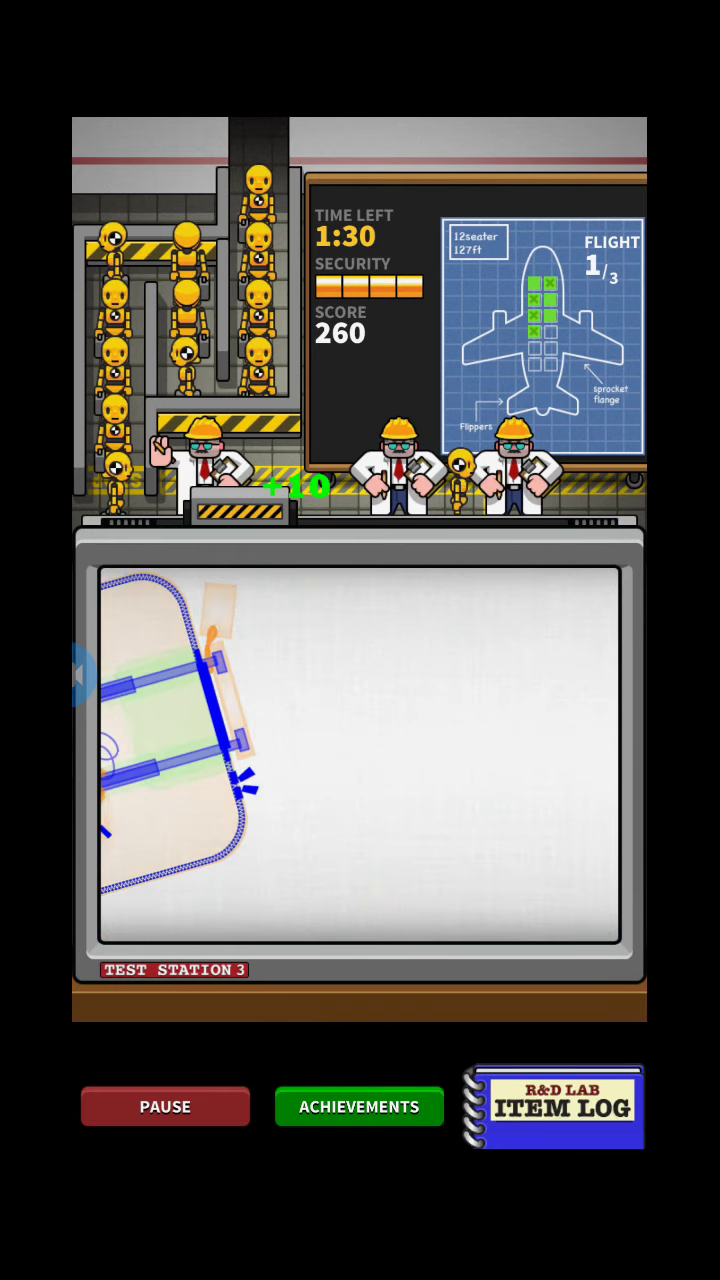
pyautogui.click(330, 750)
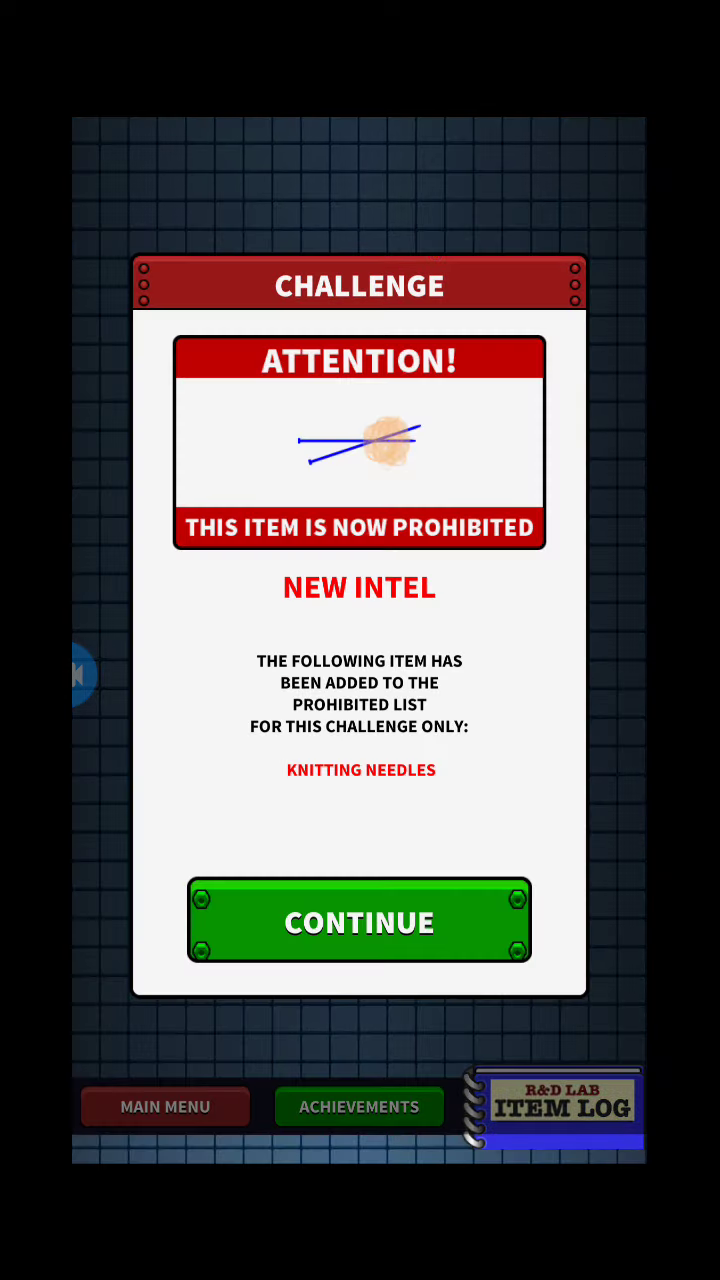
# Dismiss the knitting-needles notice, restart the round, and screen flight 1's first bags
pyautogui.click(359, 921)
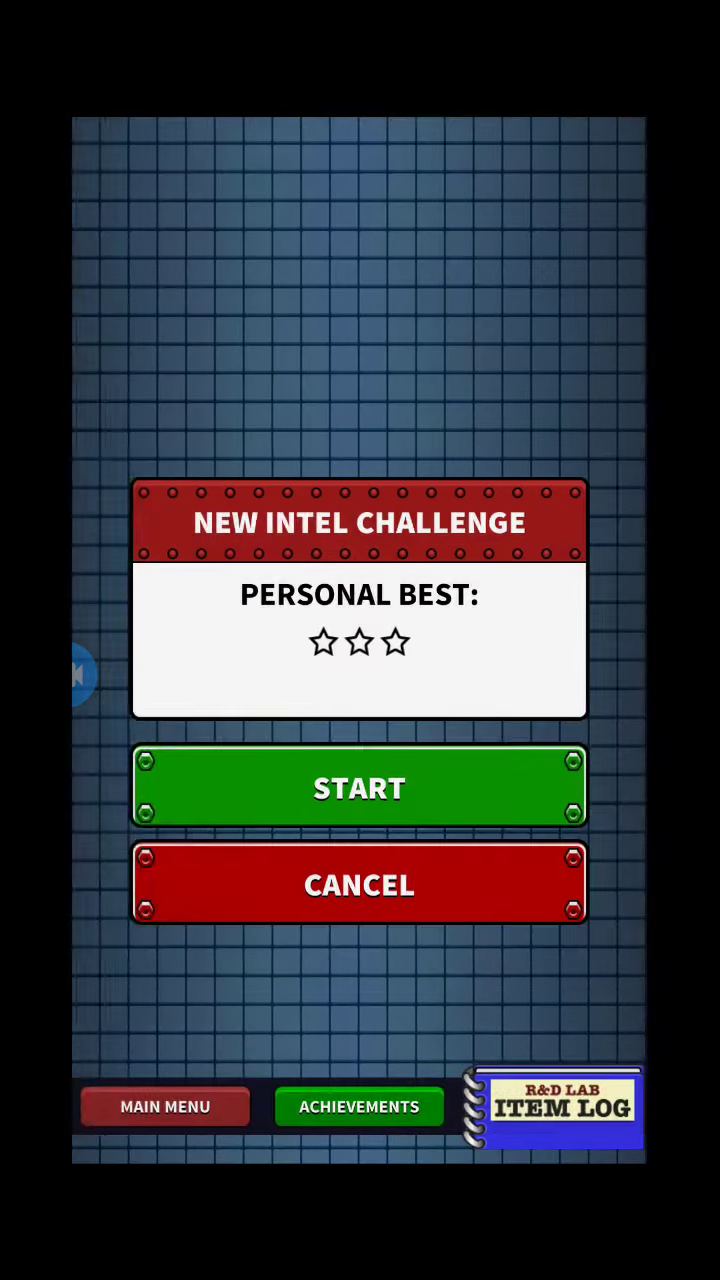
pyautogui.click(359, 785)
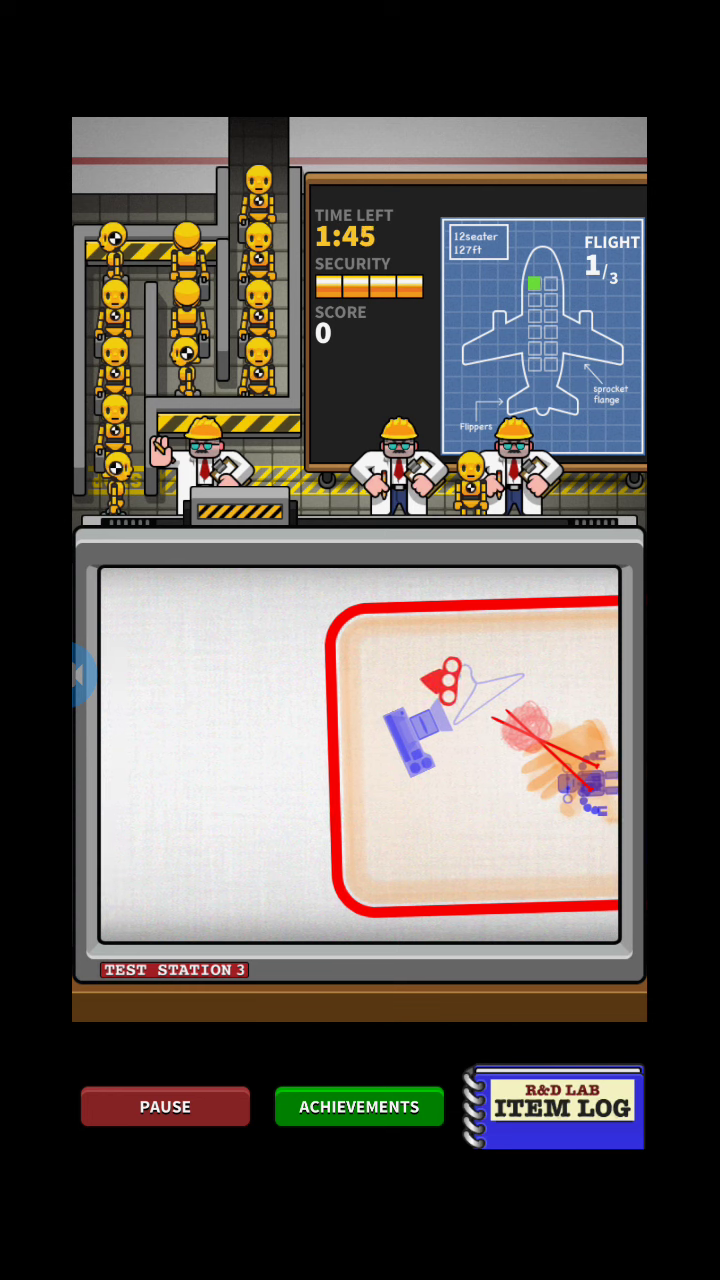
pyautogui.click(585, 785)
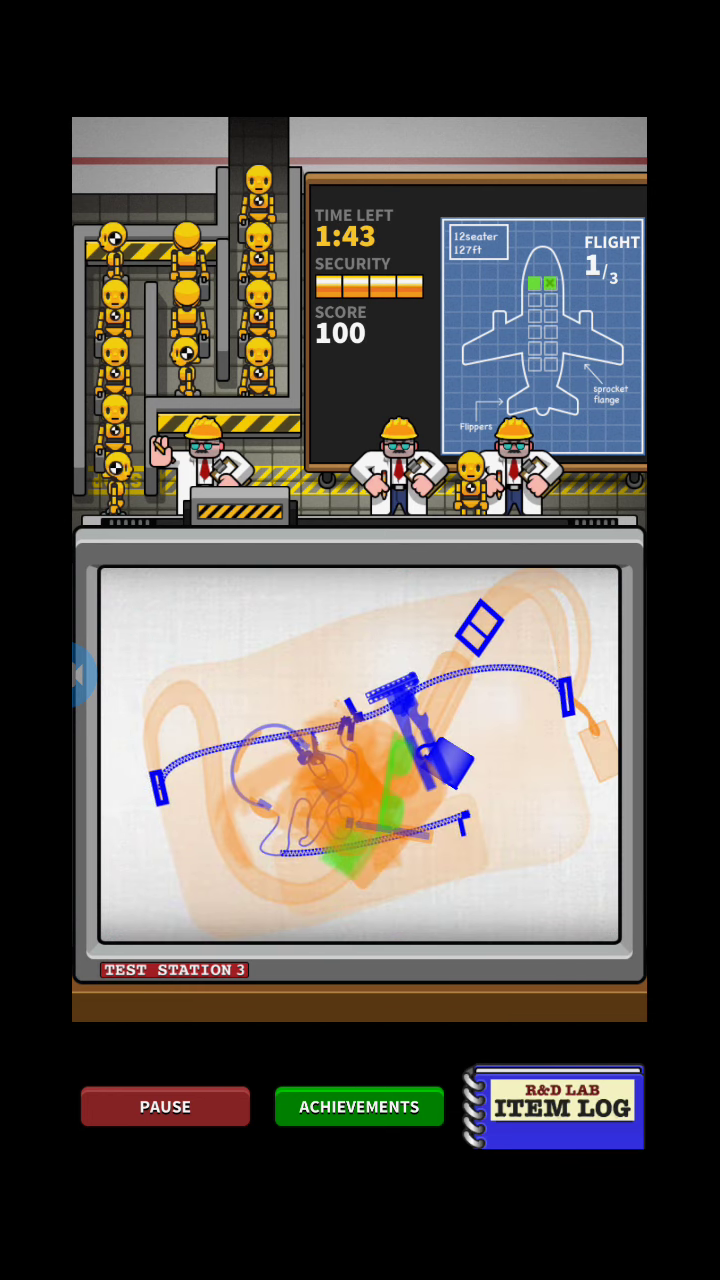
pyautogui.moveTo(330, 620); pyautogui.dragTo(560, 880)
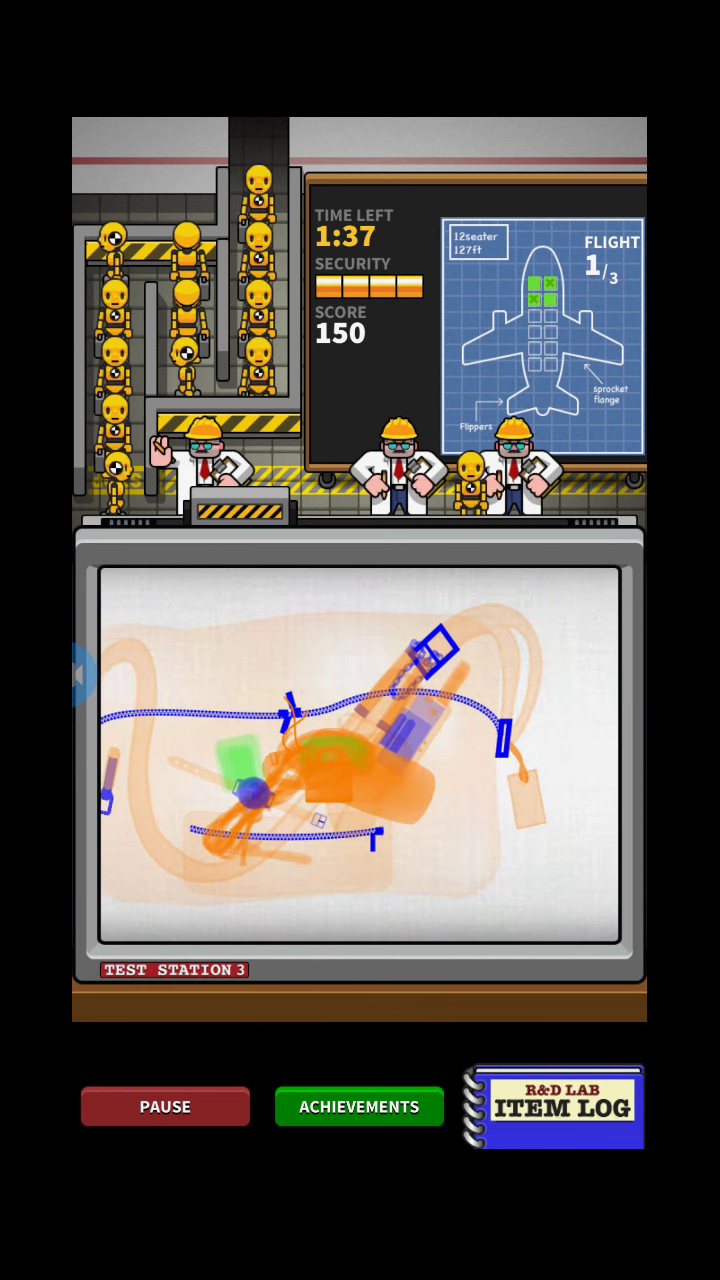
pyautogui.moveTo(330, 750); pyautogui.dragTo(580, 750)
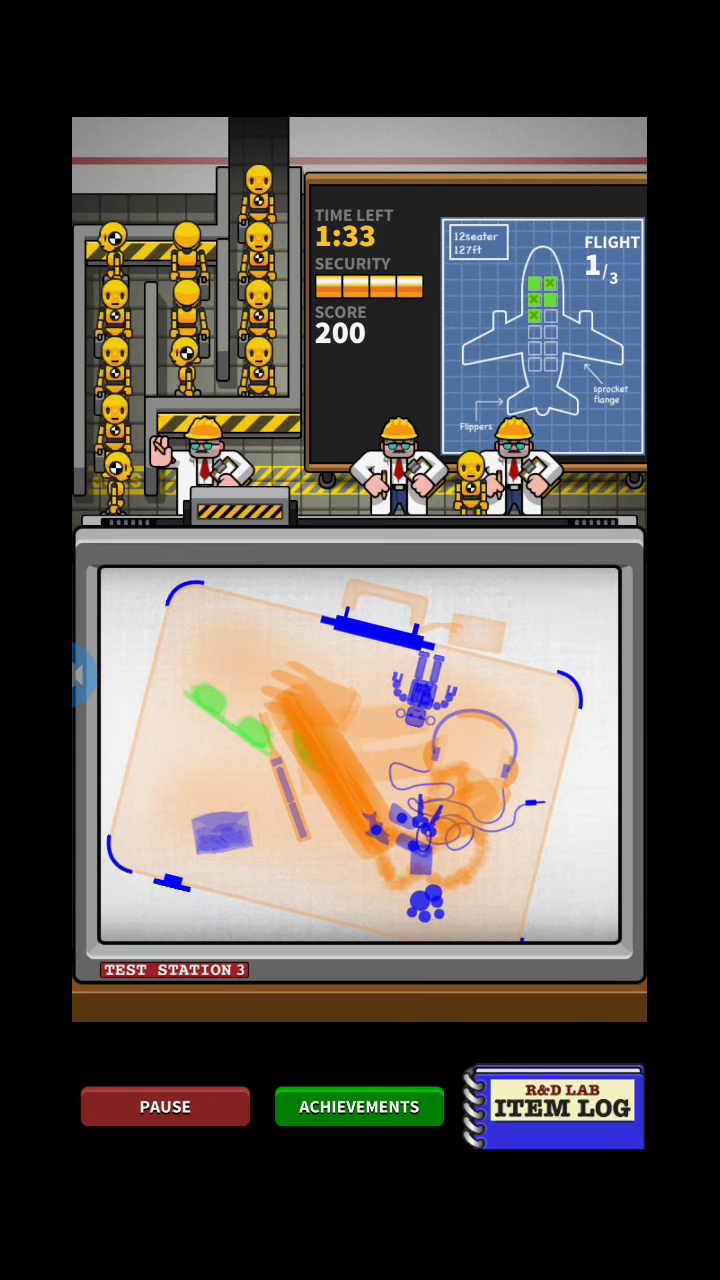
pyautogui.moveTo(330, 750); pyautogui.dragTo(580, 750)
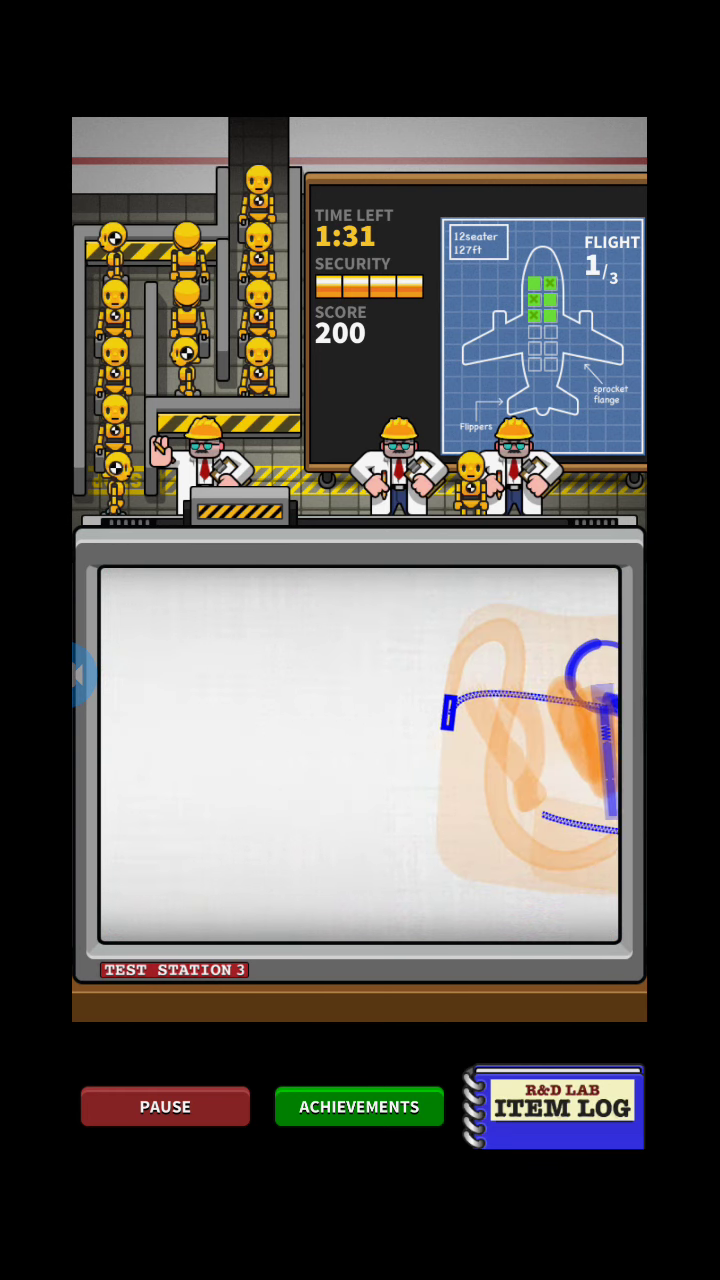
# Flag the remaining flight 1 contraband, including the mace and gun, landing on time at 6,226
pyautogui.moveTo(400, 750); pyautogui.dragTo(600, 750)
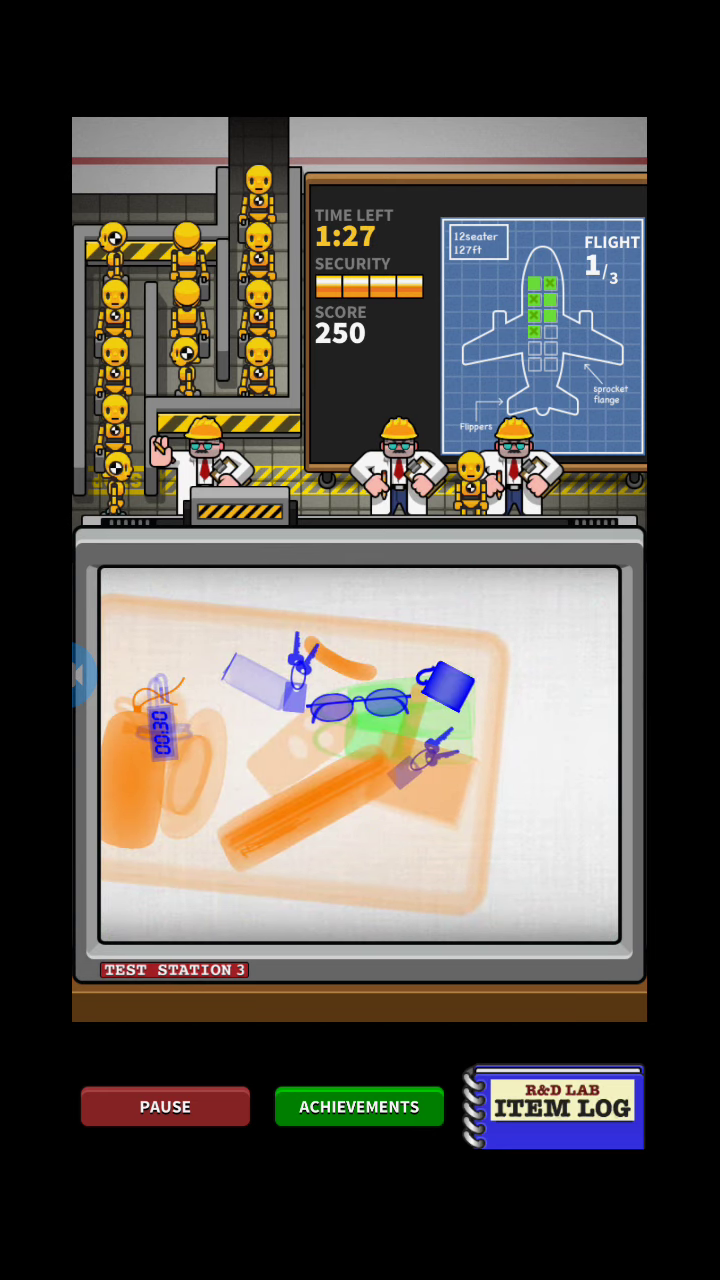
pyautogui.click(330, 750)
pyautogui.moveTo(330, 750); pyautogui.dragTo(560, 750)
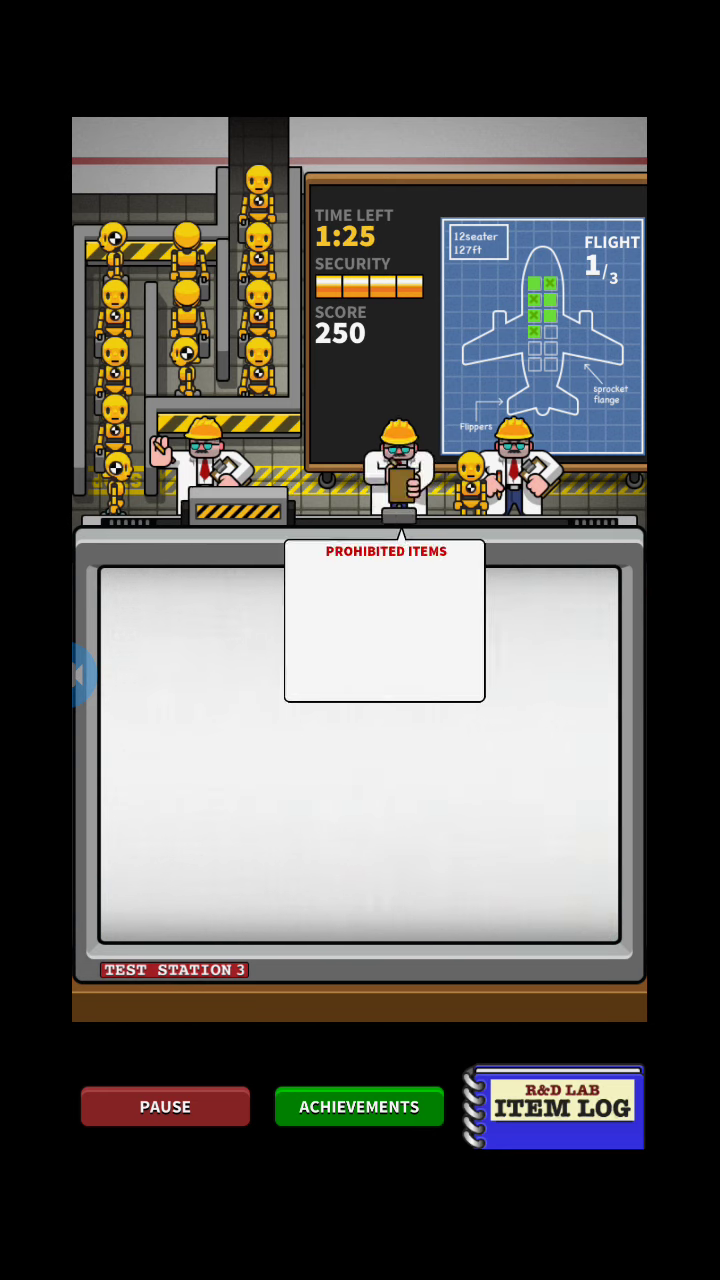
pyautogui.click(330, 720)
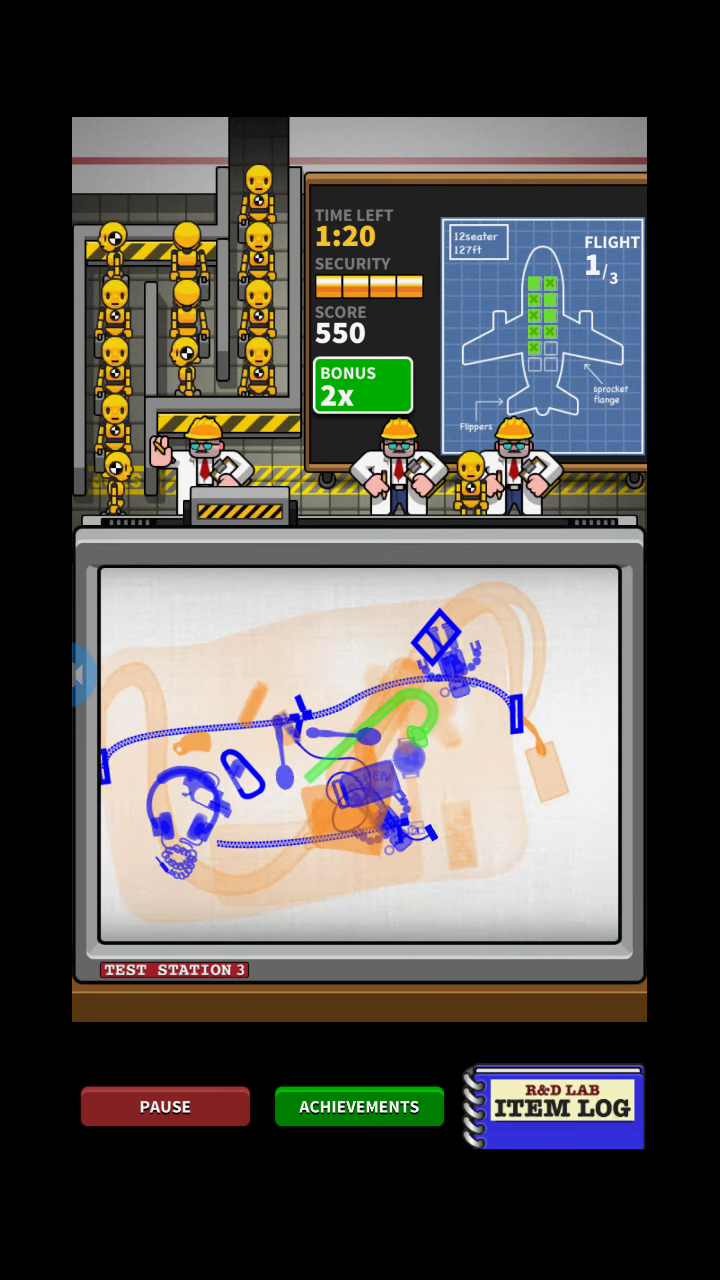
pyautogui.click(330, 760)
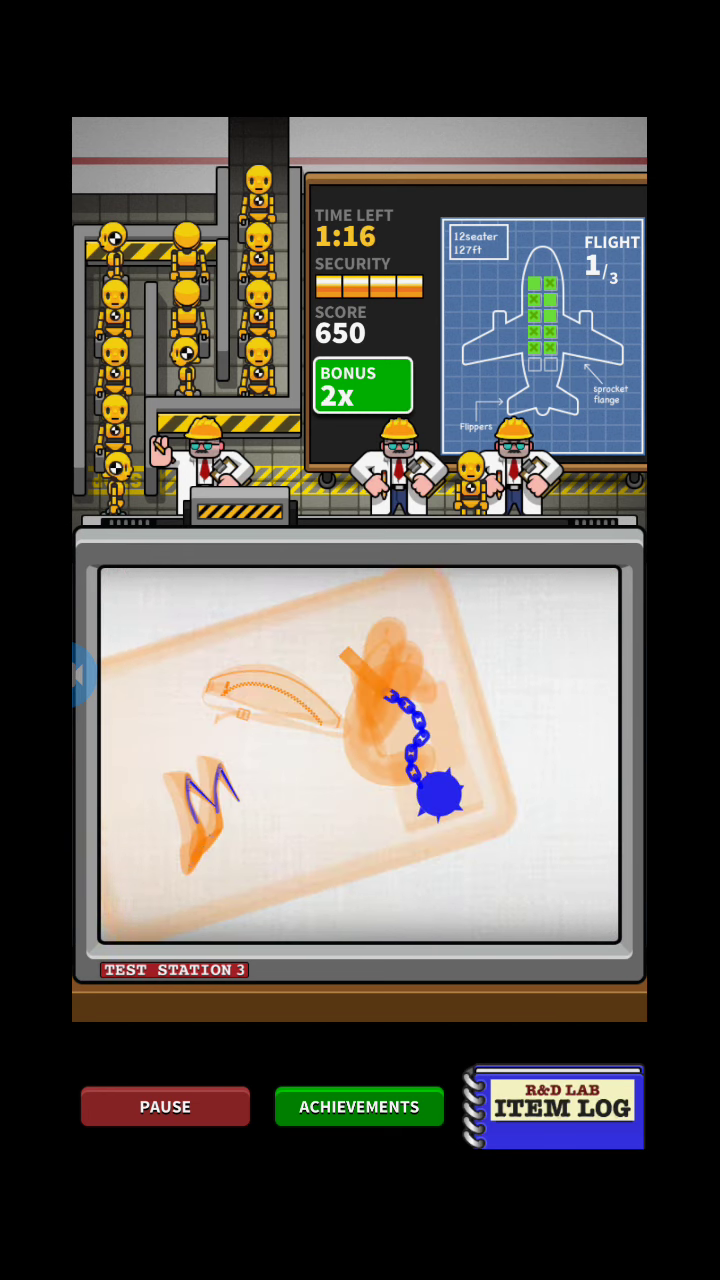
pyautogui.click(360, 750)
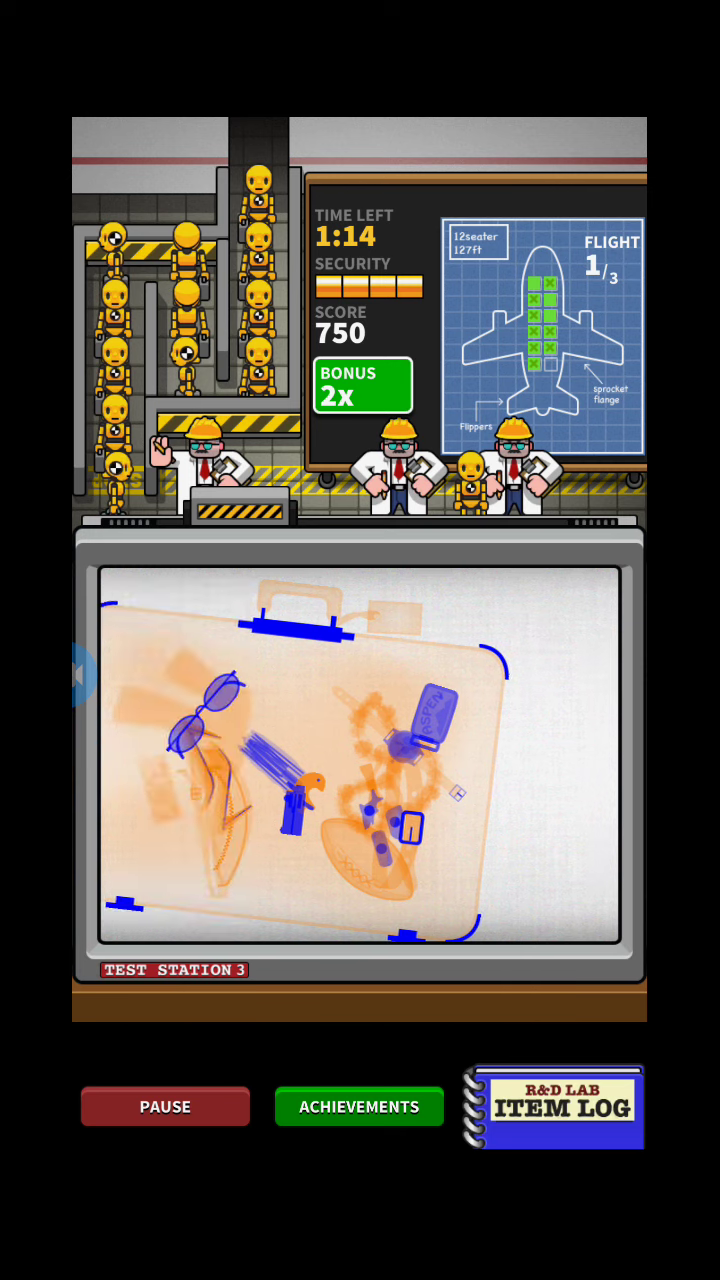
pyautogui.click(320, 800)
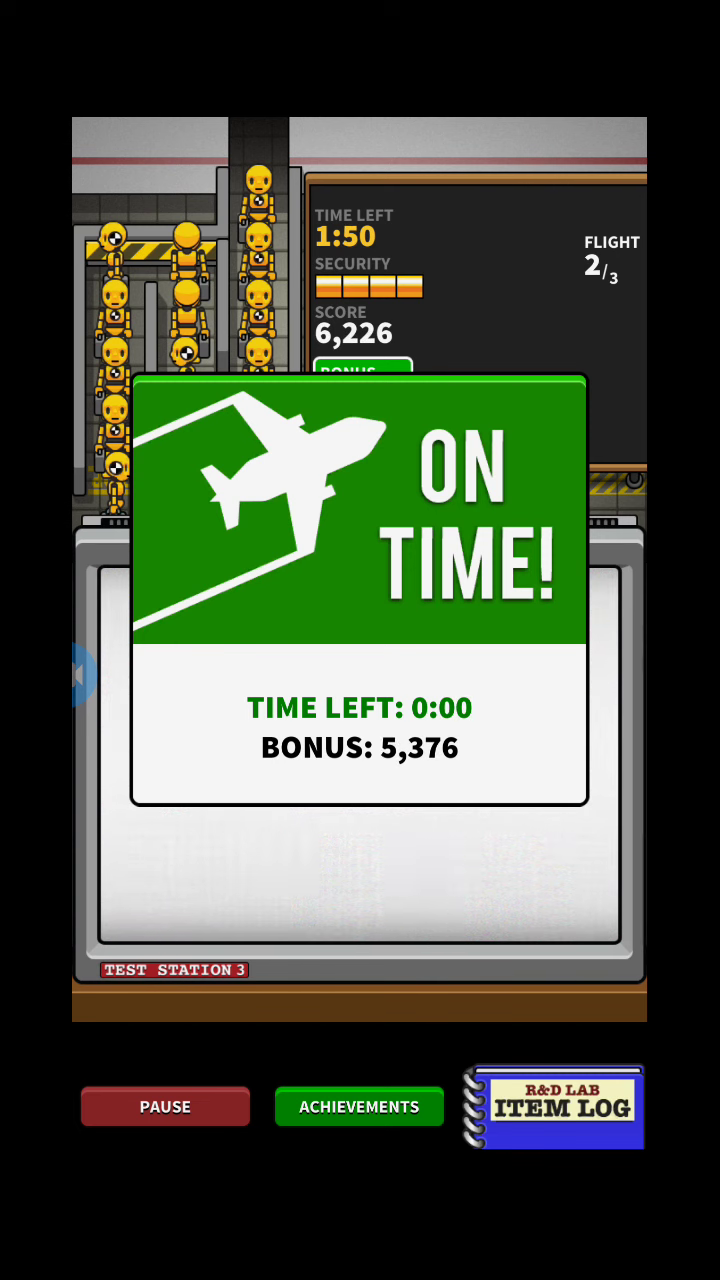
# Flag prohibited items in four flight 2 bags, reaching 13,075 points as flight 3 starts
pyautogui.click(370, 700)
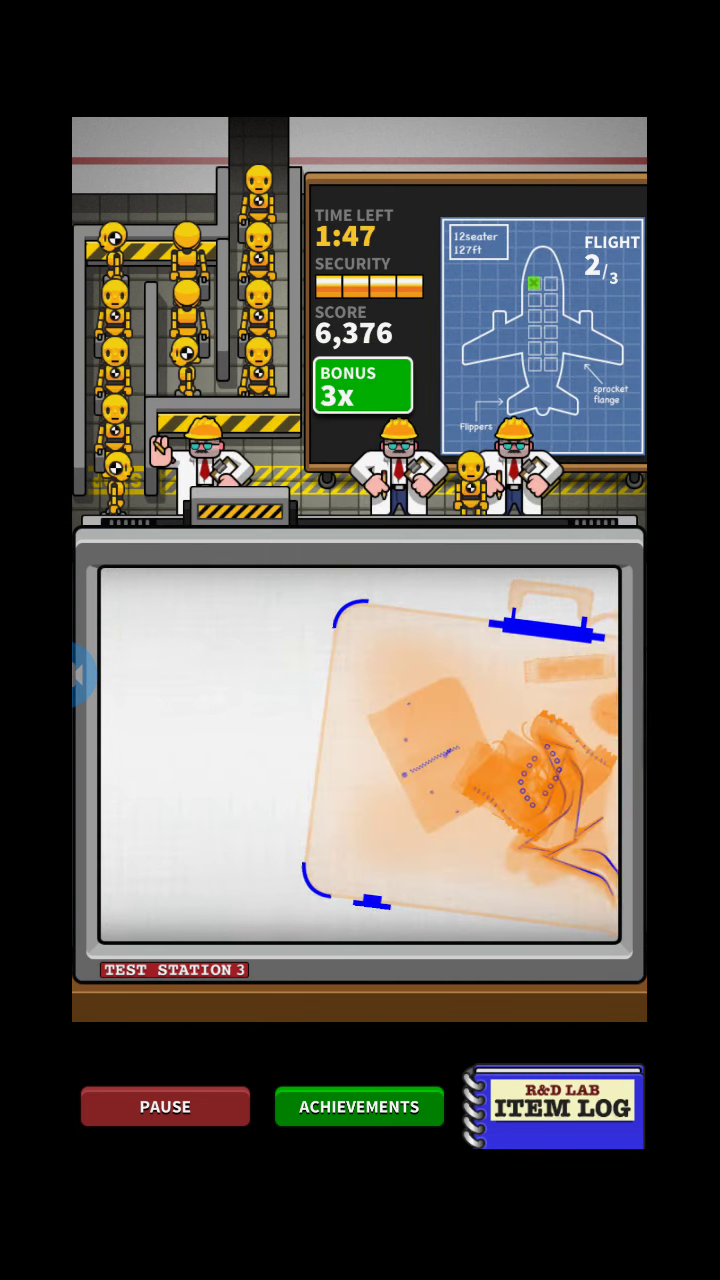
pyautogui.click(510, 710)
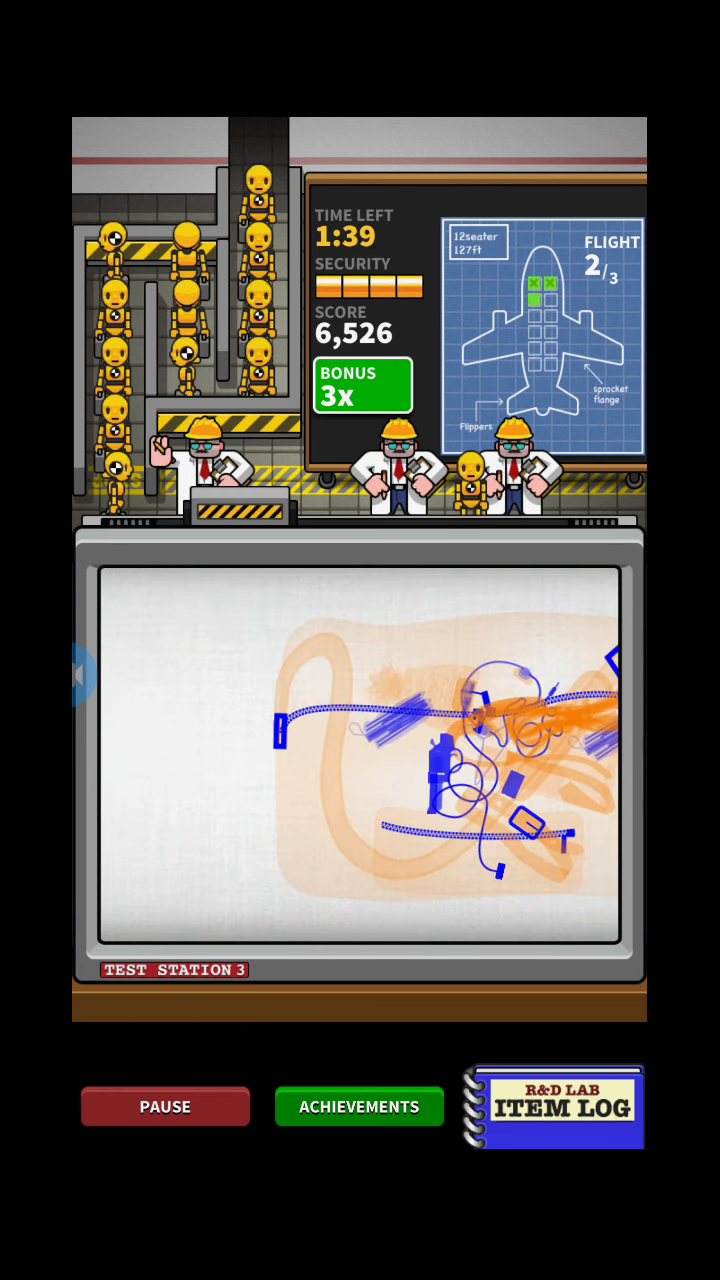
pyautogui.click(330, 750)
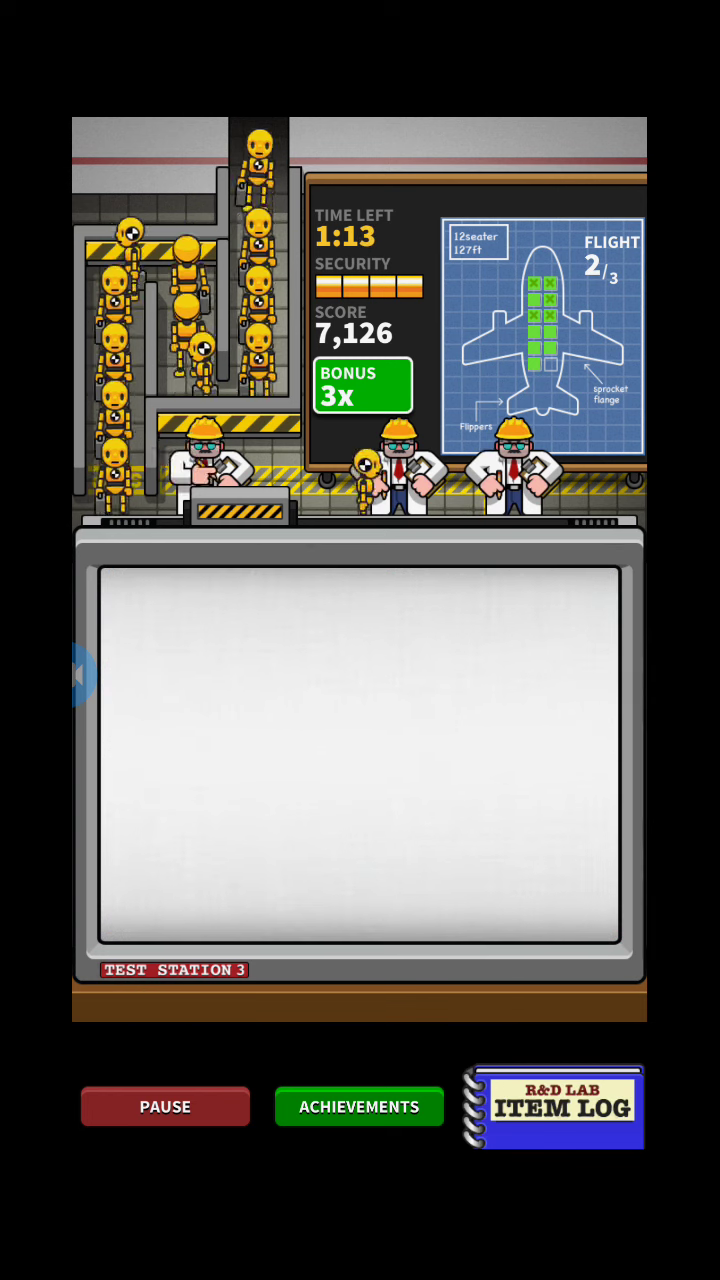
pyautogui.click(360, 755)
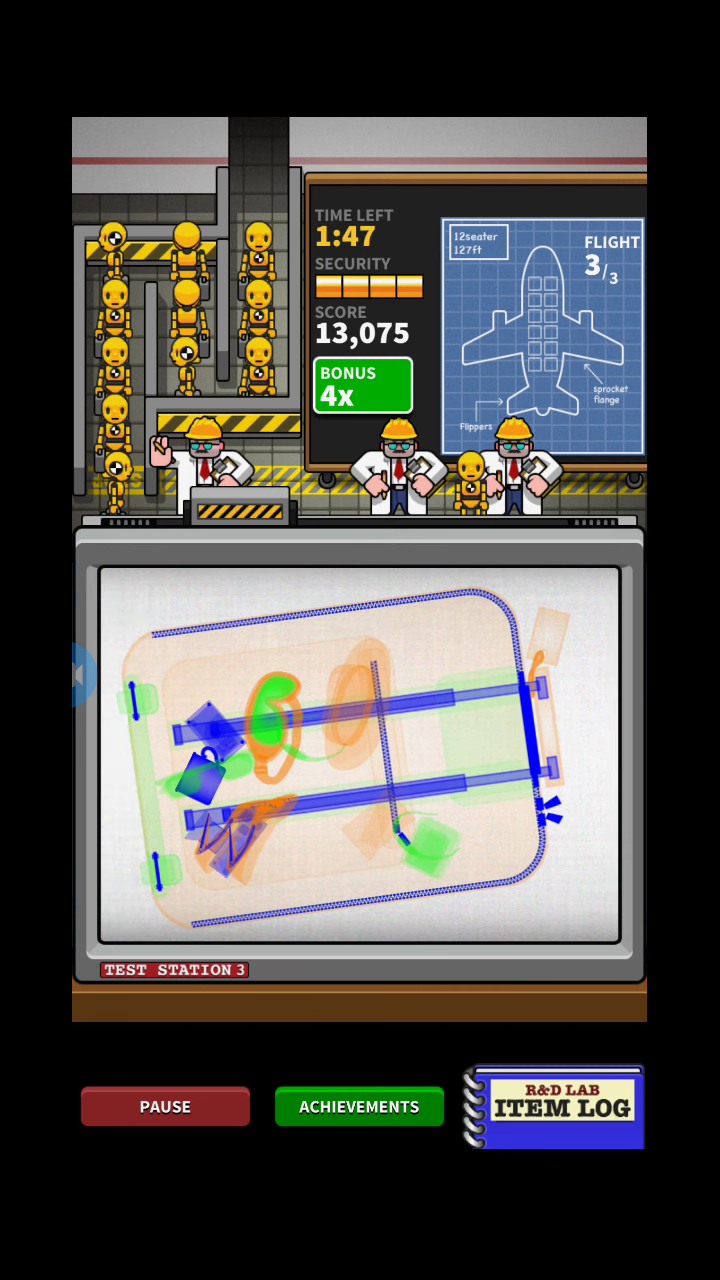
# Screen six flight 3 bags, passing clean ones and flagging the suspicious bag and baseball bat
pyautogui.moveTo(300, 750); pyautogui.dragTo(560, 750)
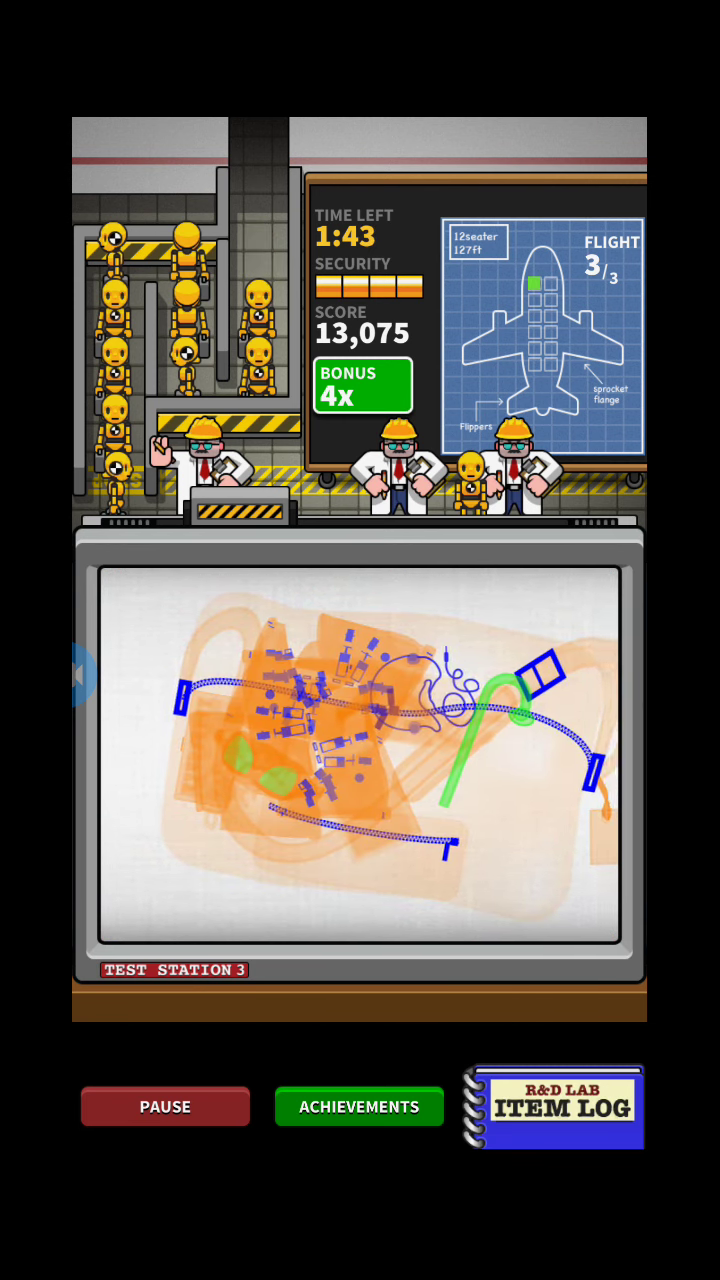
pyautogui.moveTo(300, 750); pyautogui.dragTo(560, 750)
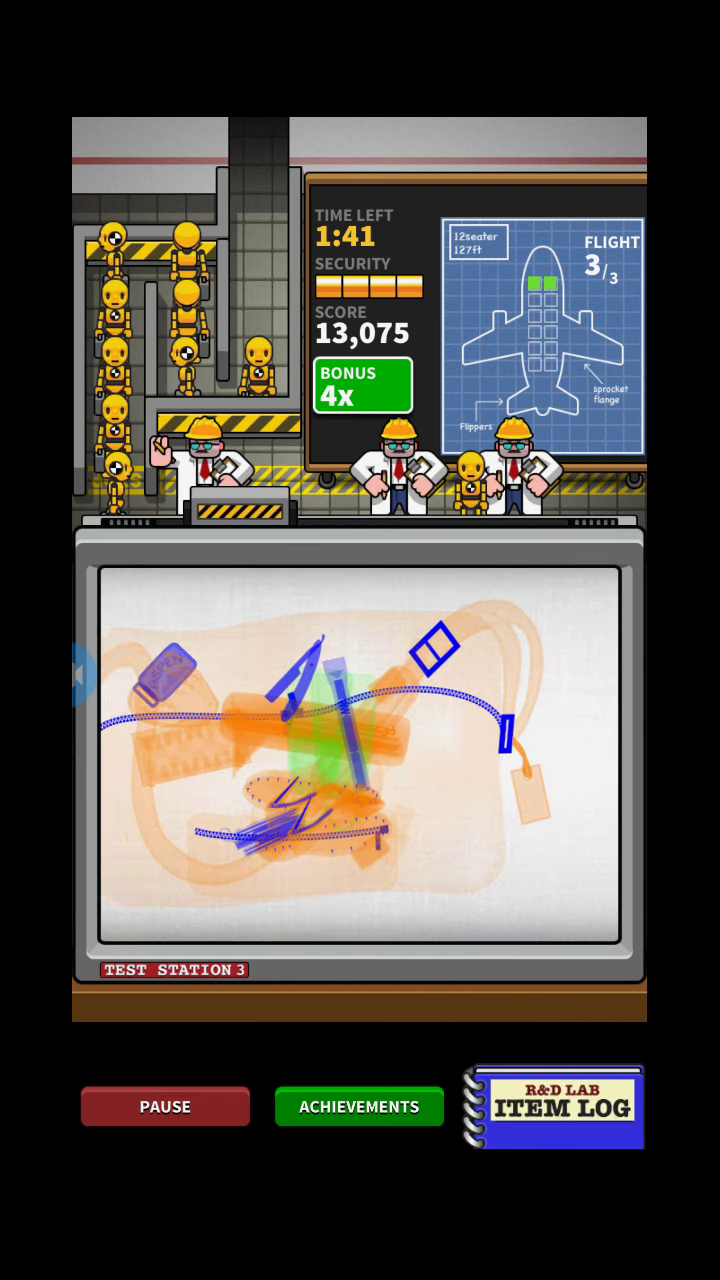
pyautogui.moveTo(300, 750); pyautogui.dragTo(300, 600)
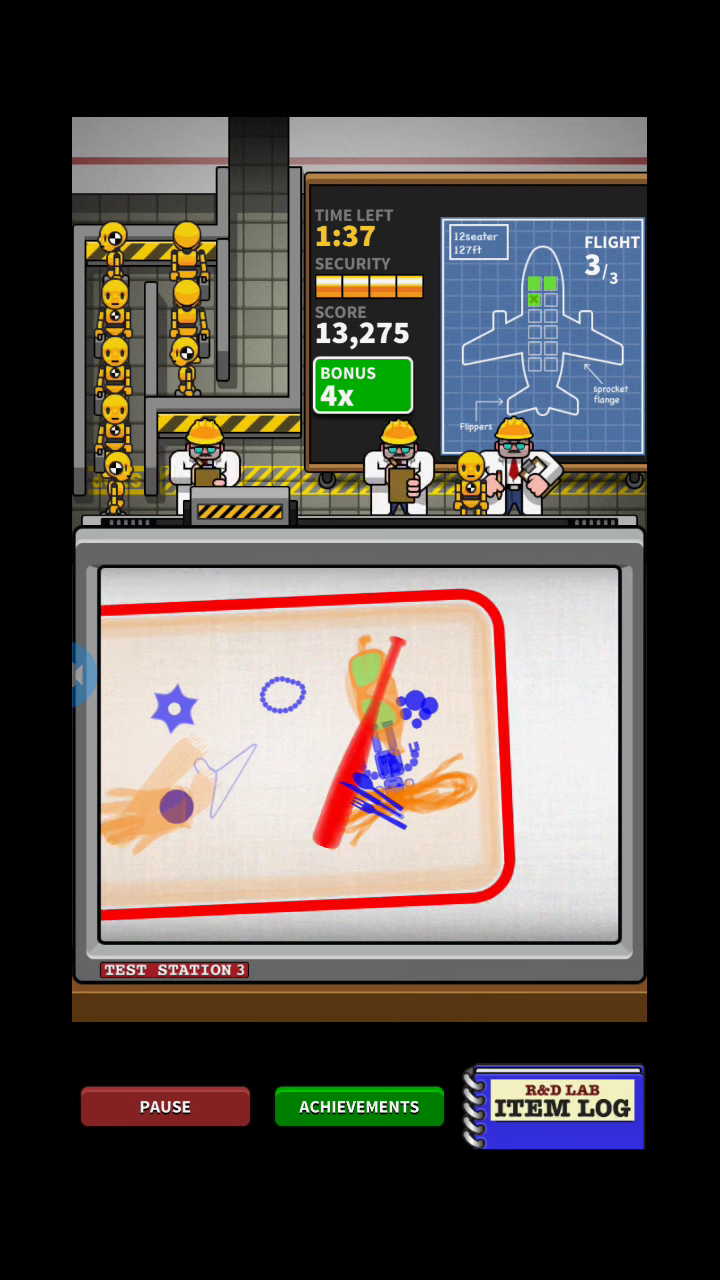
pyautogui.moveTo(300, 750); pyautogui.dragTo(560, 750)
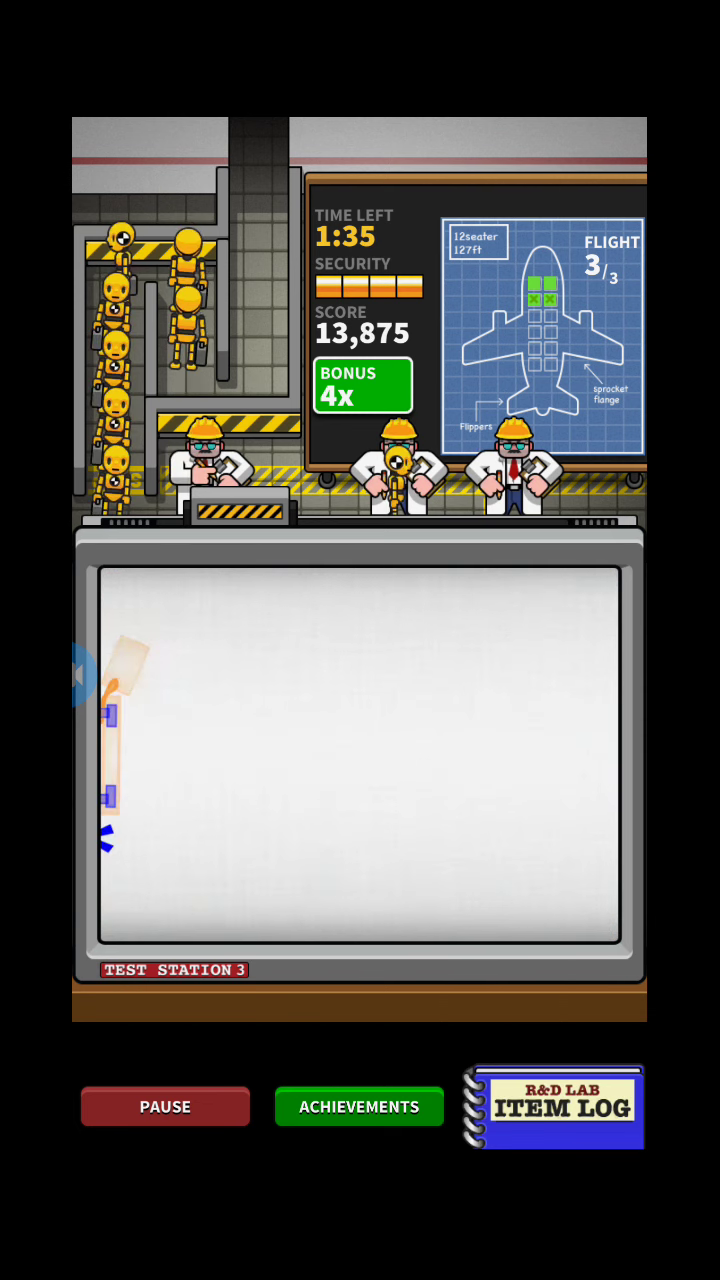
pyautogui.moveTo(300, 750); pyautogui.dragTo(560, 750)
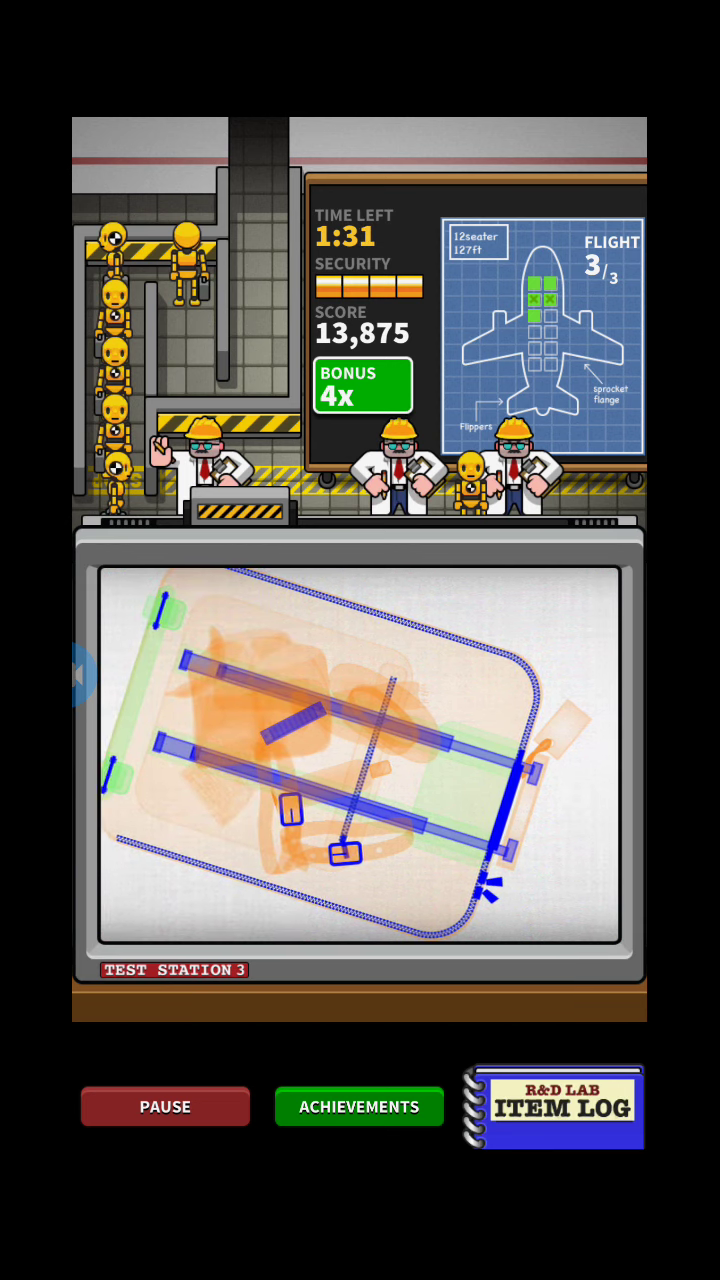
pyautogui.moveTo(300, 750); pyautogui.dragTo(560, 750)
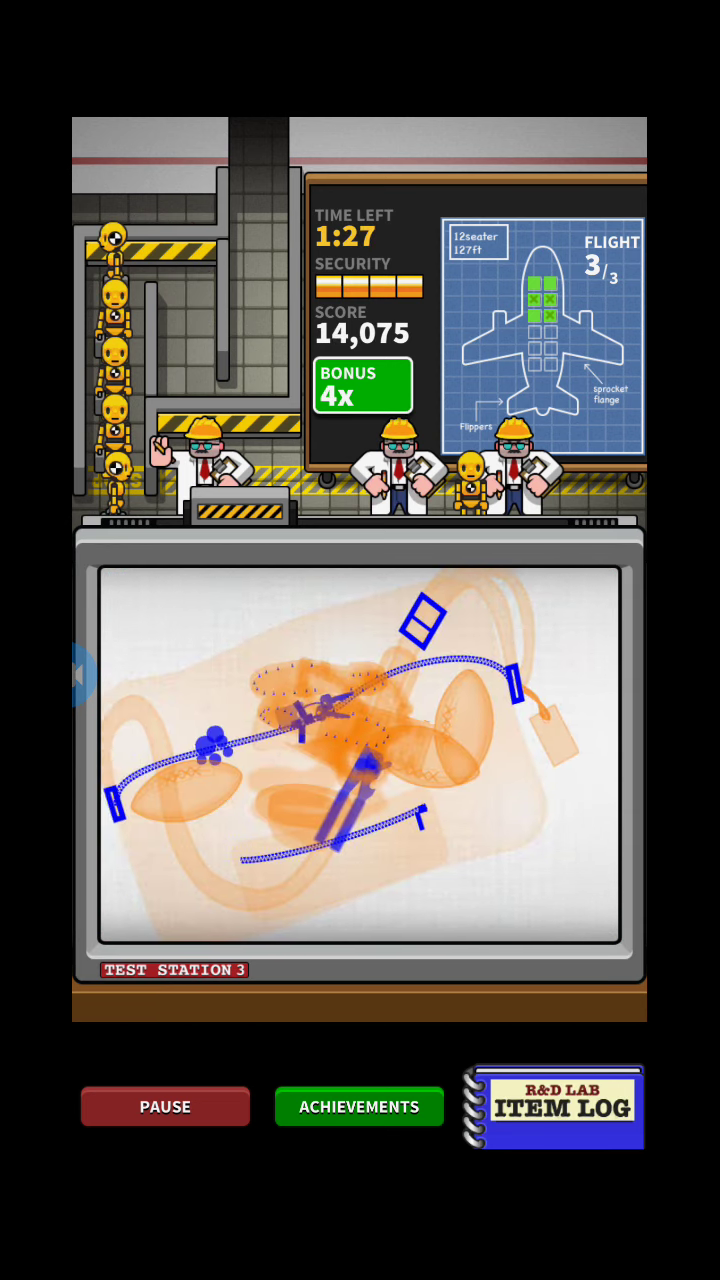
# Send the last six flight 3 bags through until the ON TIME banner shows a 3,689 bonus
pyautogui.moveTo(300, 750); pyautogui.dragTo(560, 750)
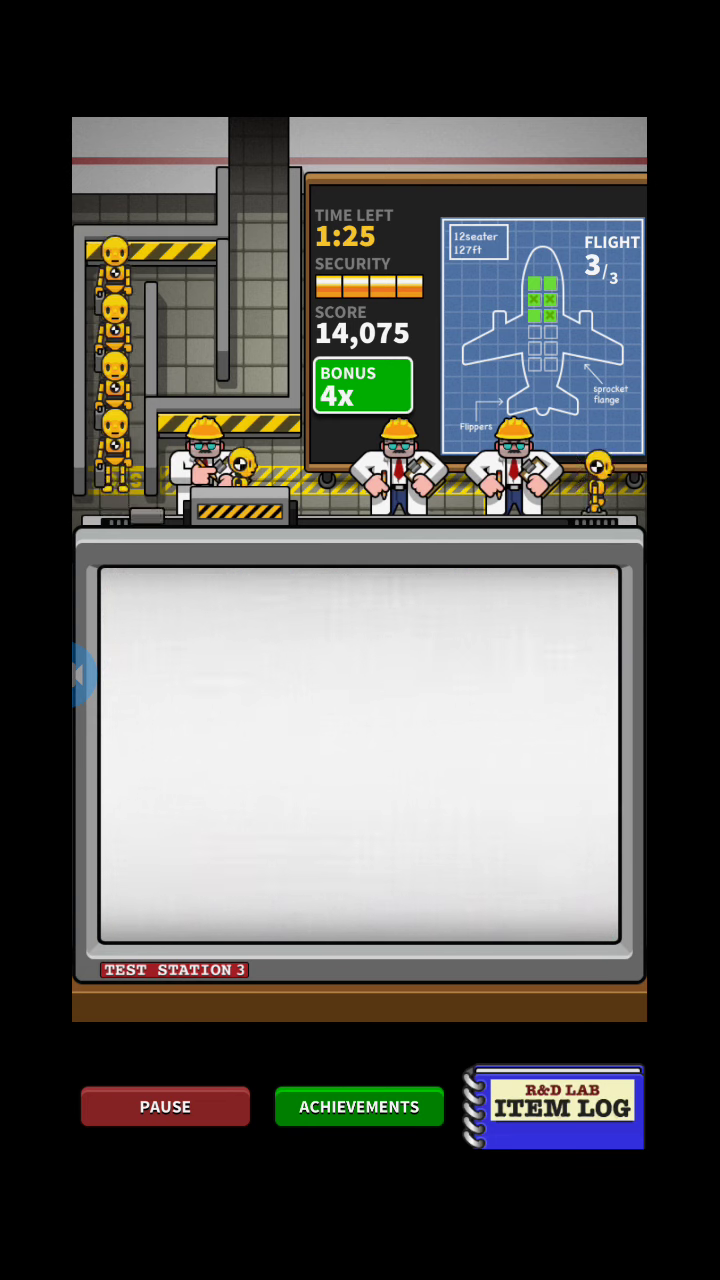
pyautogui.moveTo(300, 750); pyautogui.dragTo(560, 750)
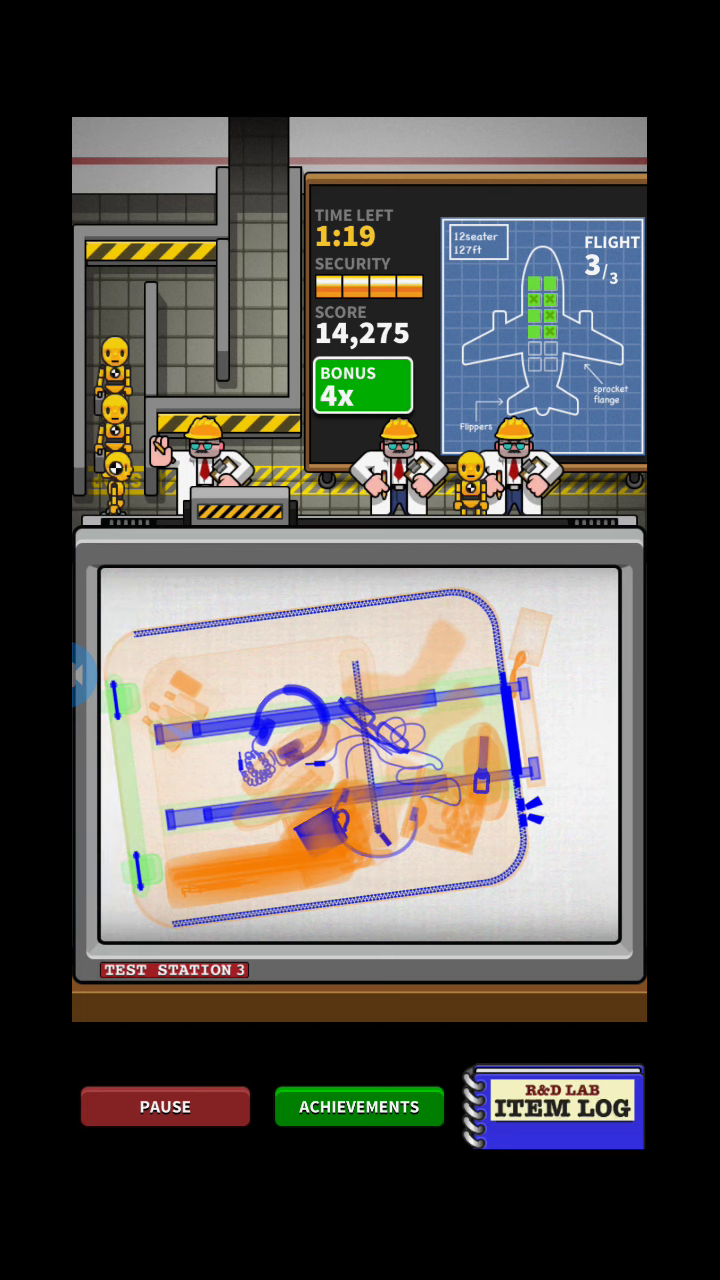
pyautogui.moveTo(300, 750); pyautogui.dragTo(560, 750)
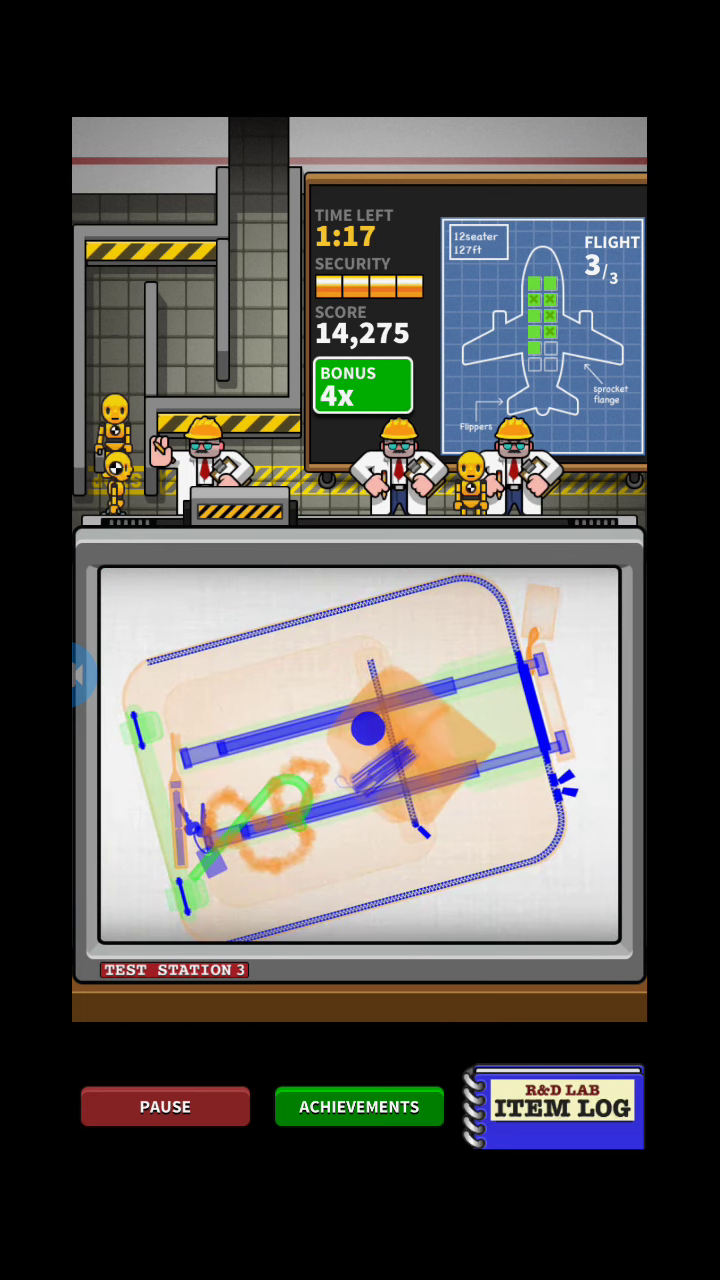
pyautogui.moveTo(300, 750); pyautogui.dragTo(560, 750)
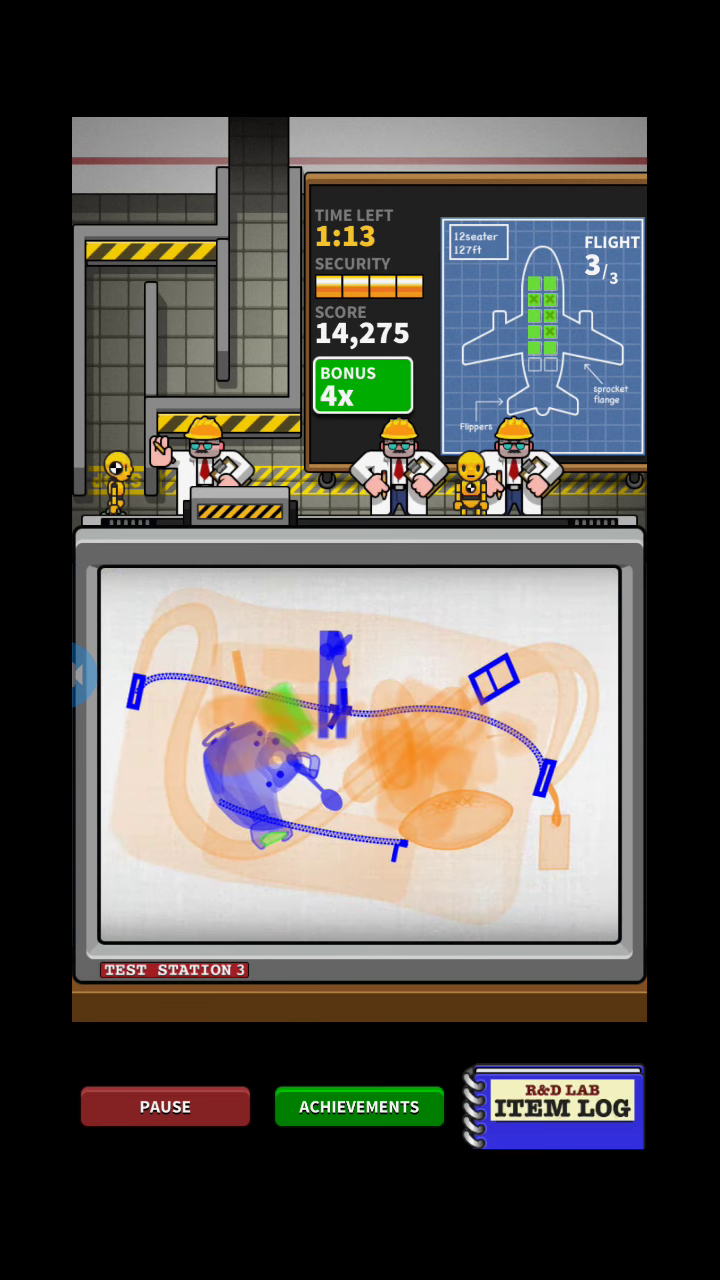
pyautogui.moveTo(300, 750); pyautogui.dragTo(560, 750)
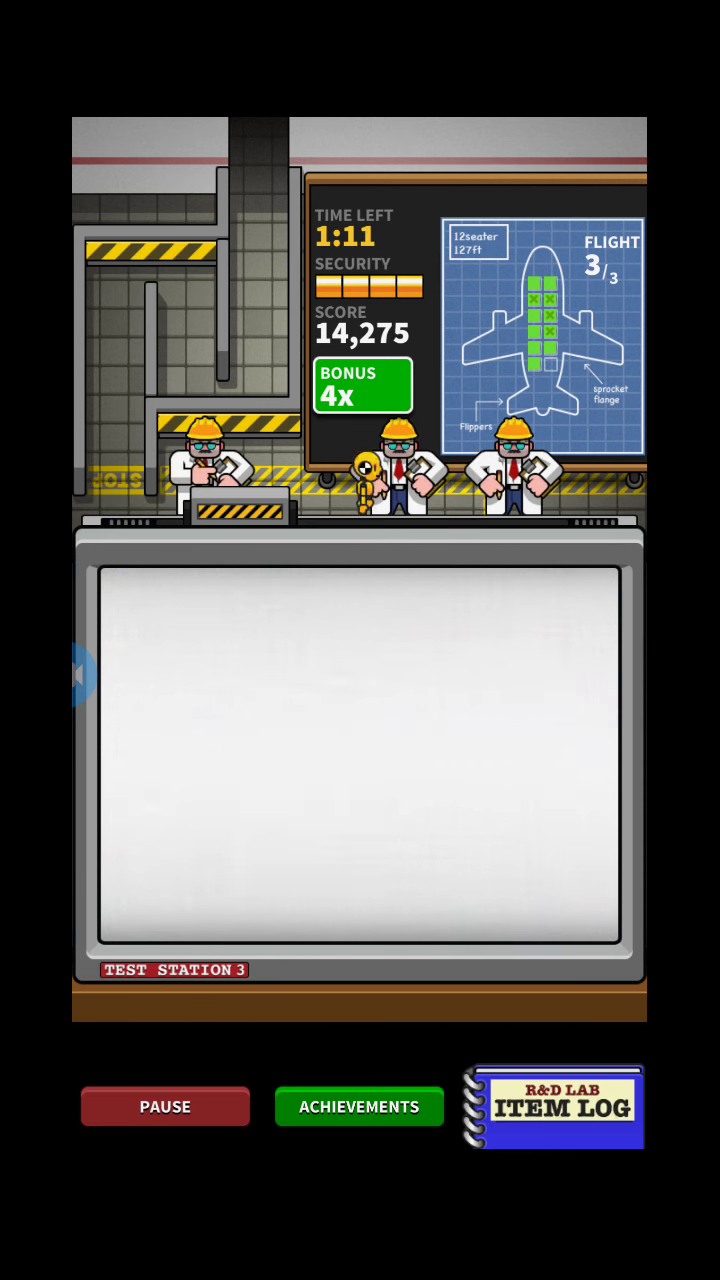
pyautogui.moveTo(300, 750); pyautogui.dragTo(560, 750)
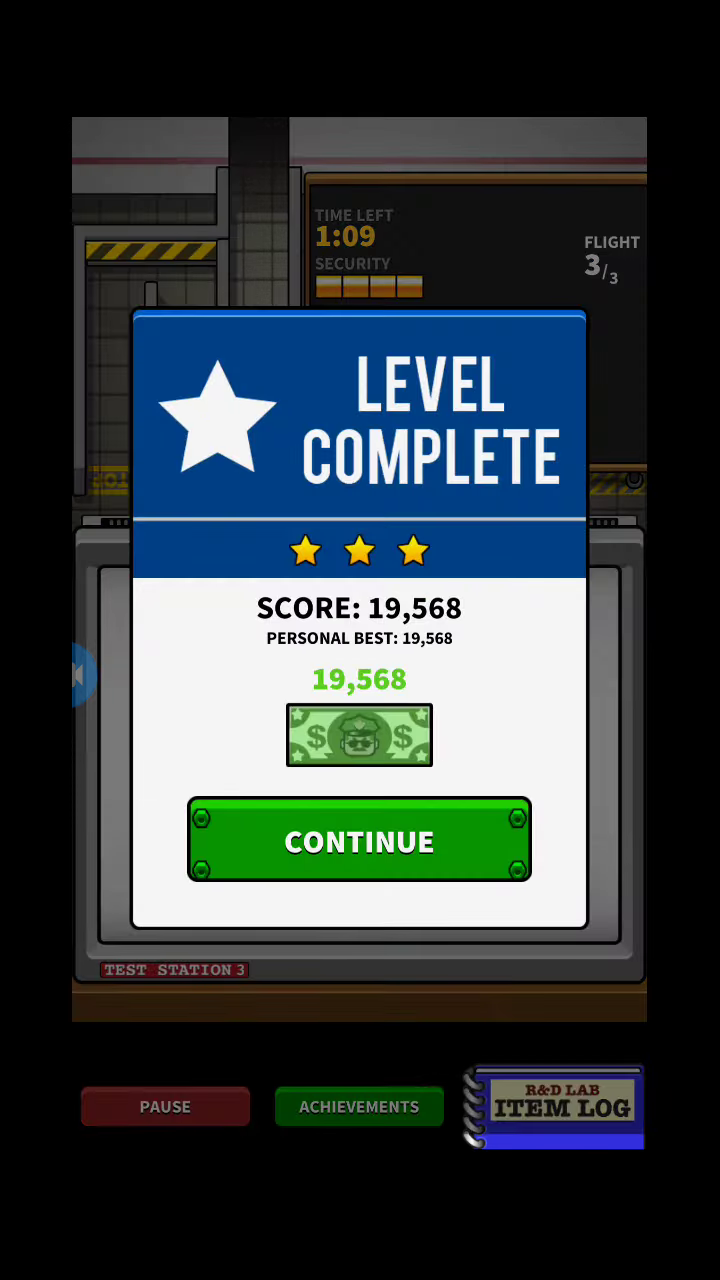
# Start flash sorting: orange bat, dart, purple bat, knife prohibited; envelope allowed
pyautogui.click(360, 840)
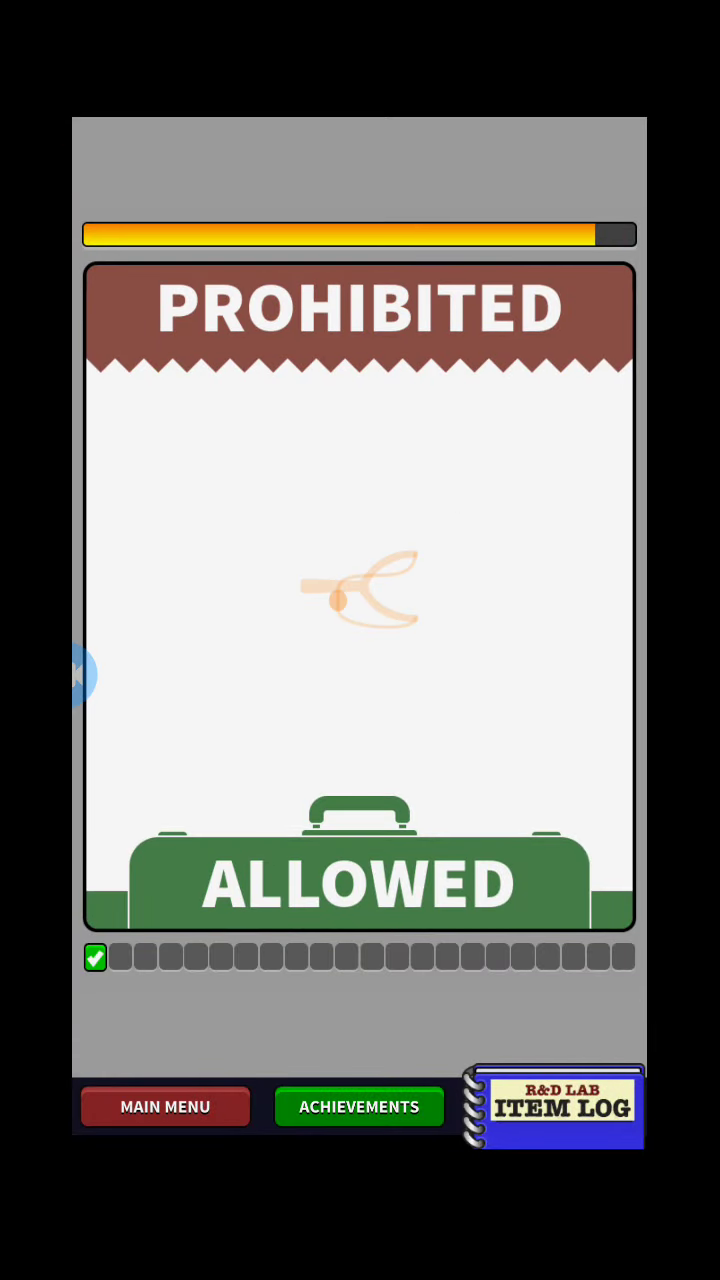
pyautogui.moveTo(360, 590); pyautogui.dragTo(360, 320)
pyautogui.moveTo(360, 590); pyautogui.dragTo(360, 320)
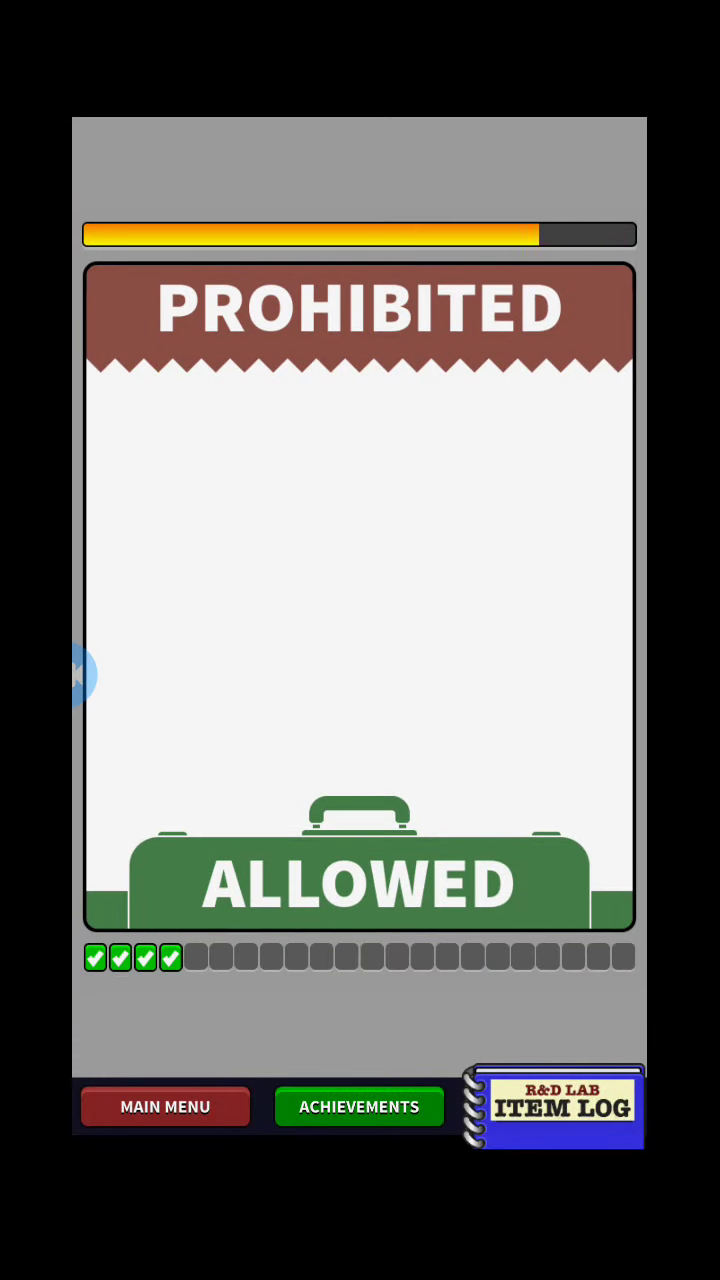
pyautogui.moveTo(360, 590); pyautogui.dragTo(360, 320)
pyautogui.moveTo(360, 590); pyautogui.dragTo(360, 320)
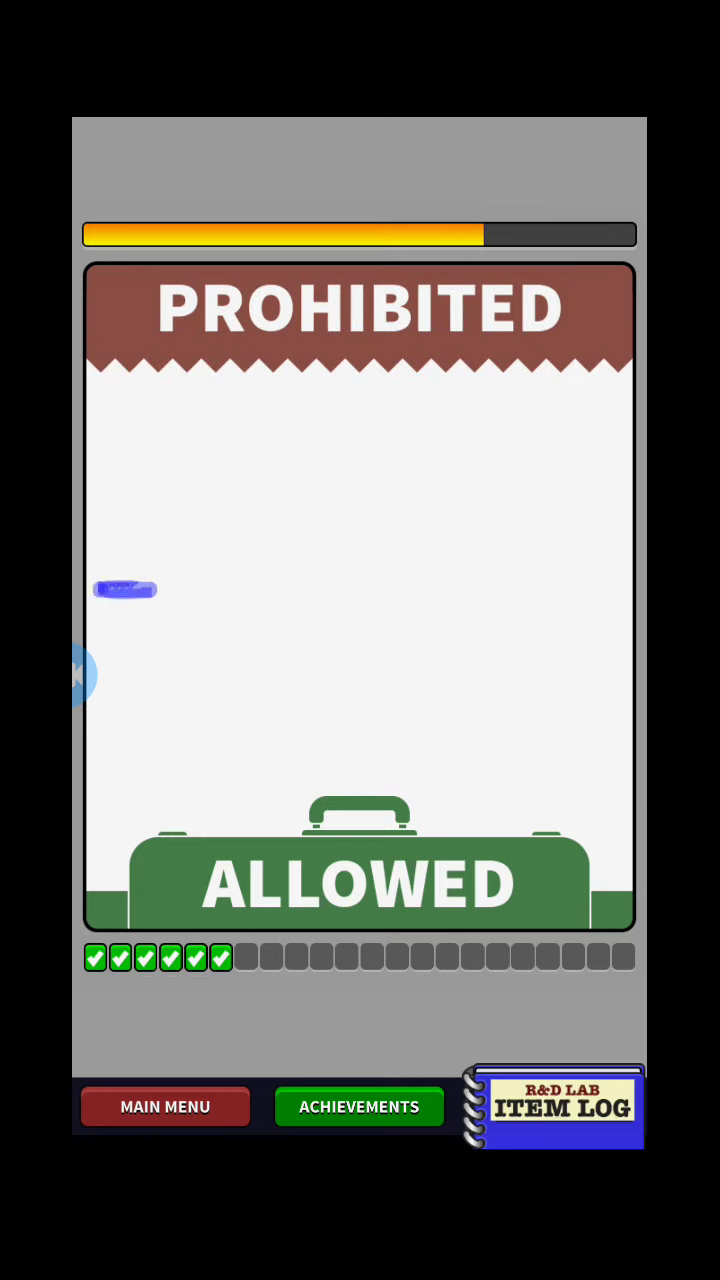
pyautogui.moveTo(360, 590); pyautogui.dragTo(360, 320)
pyautogui.moveTo(360, 590); pyautogui.dragTo(360, 880)
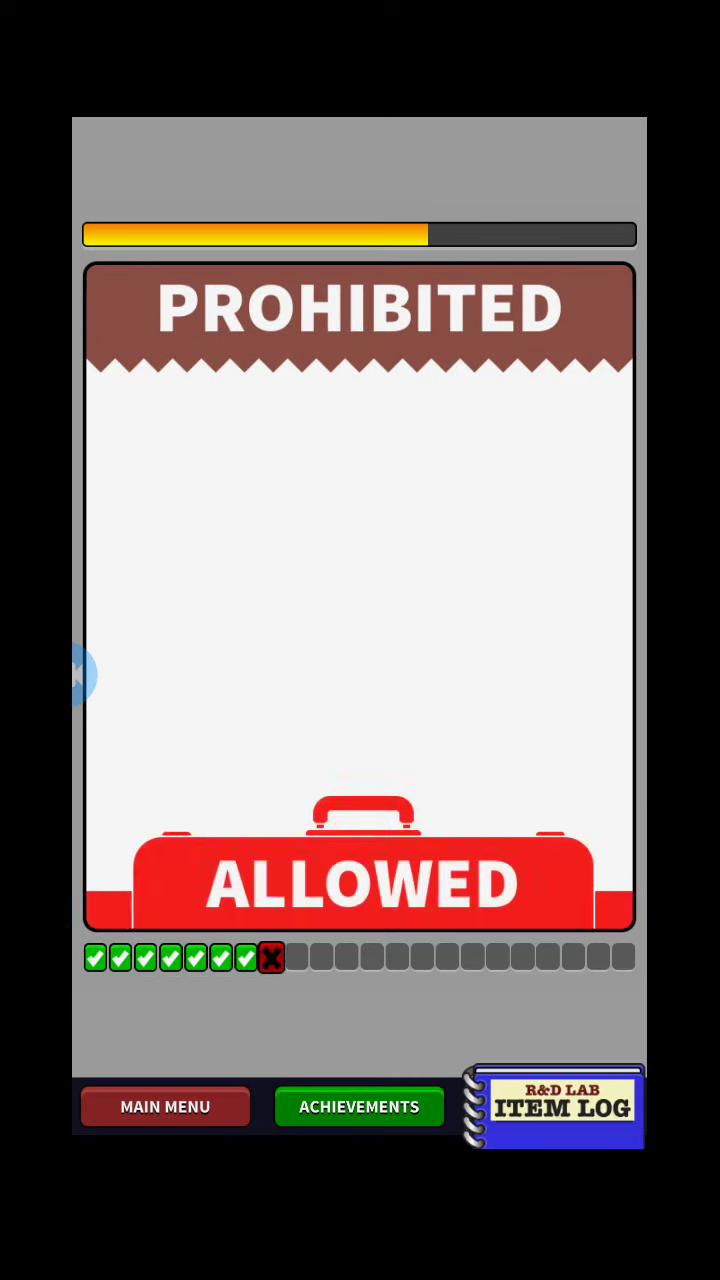
# Sort the green gun, orange item, envelope and dart as prohibited; chicken and earbuds allowed
pyautogui.moveTo(360, 590); pyautogui.dragTo(360, 320)
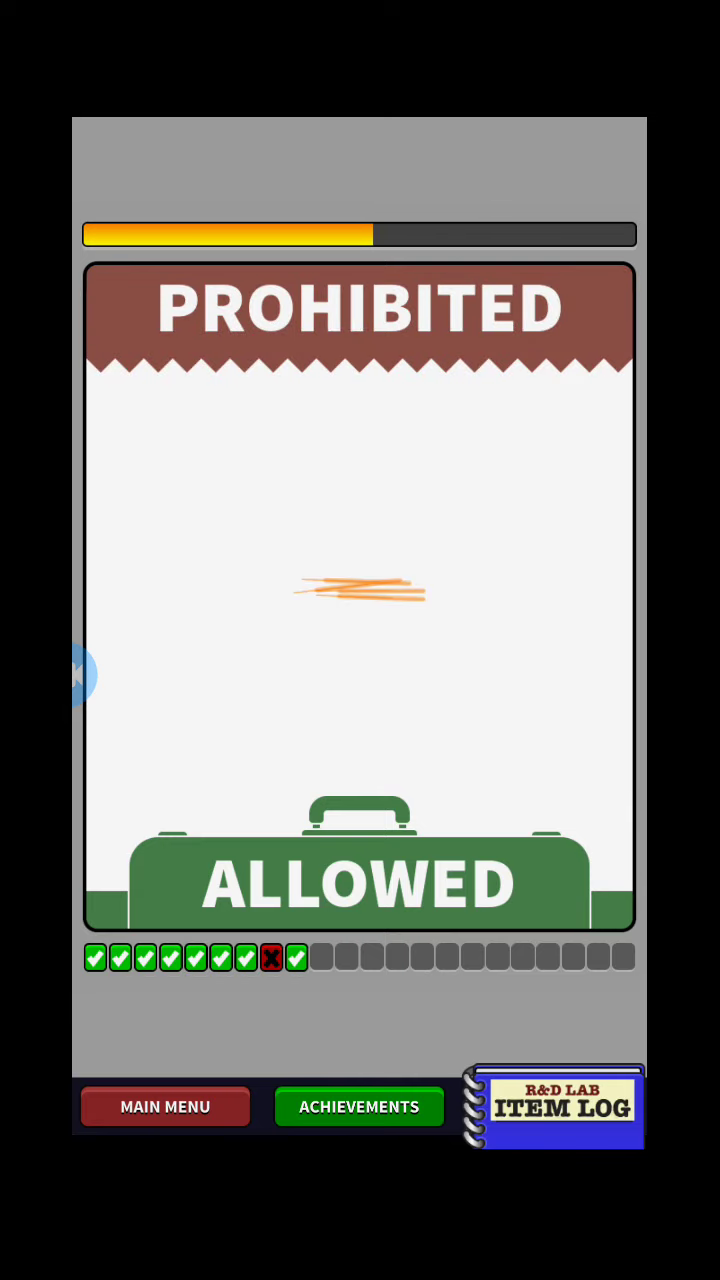
pyautogui.moveTo(360, 590); pyautogui.dragTo(360, 320)
pyautogui.moveTo(360, 590); pyautogui.dragTo(360, 880)
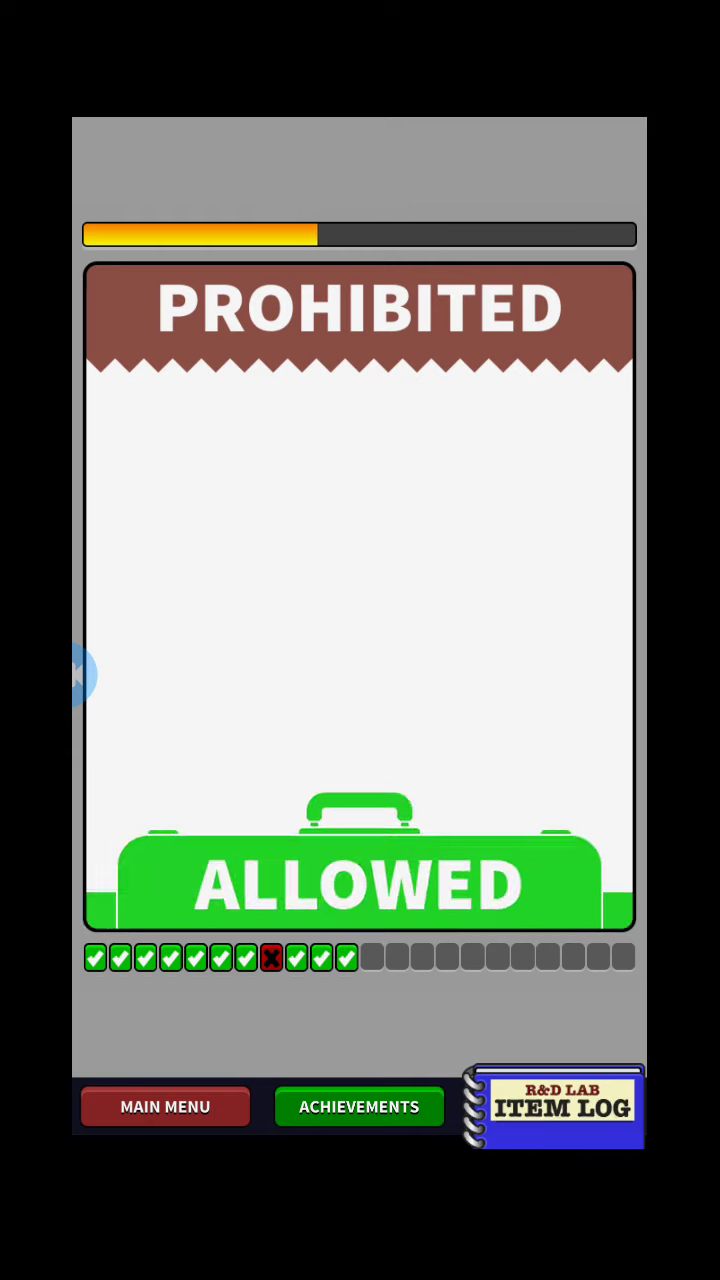
pyautogui.moveTo(360, 590); pyautogui.dragTo(360, 320)
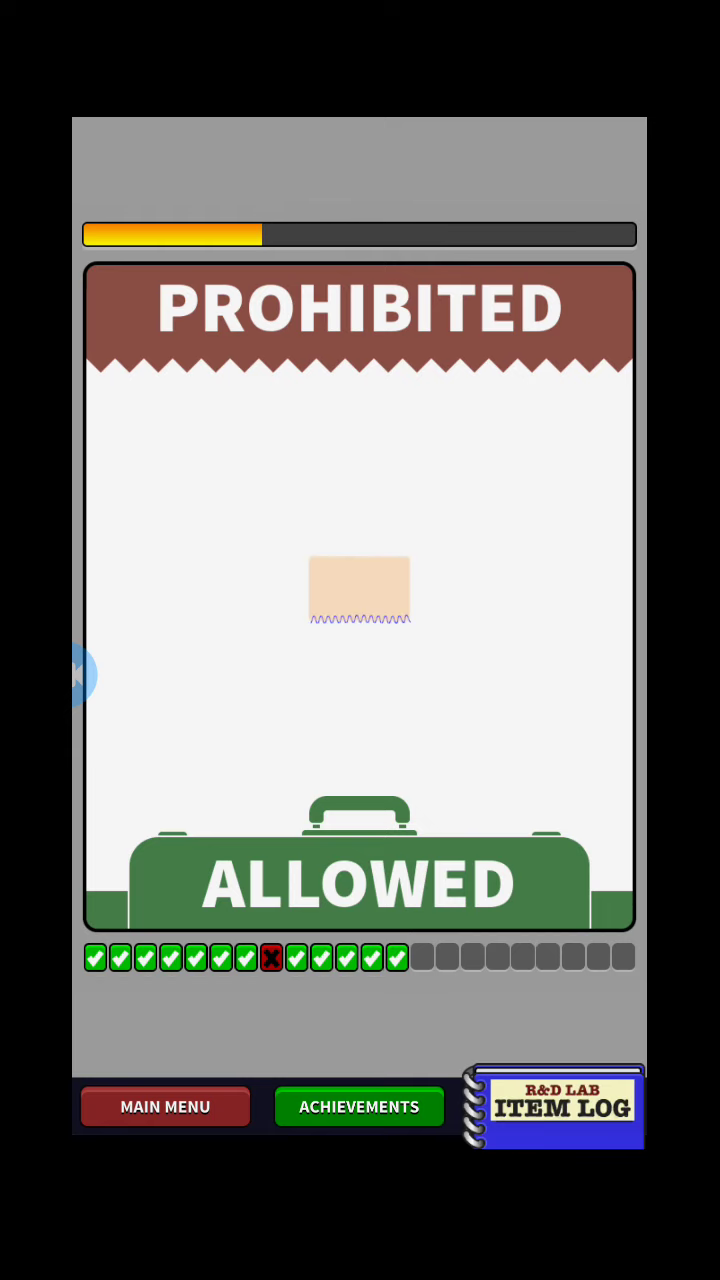
pyautogui.moveTo(360, 590); pyautogui.dragTo(360, 320)
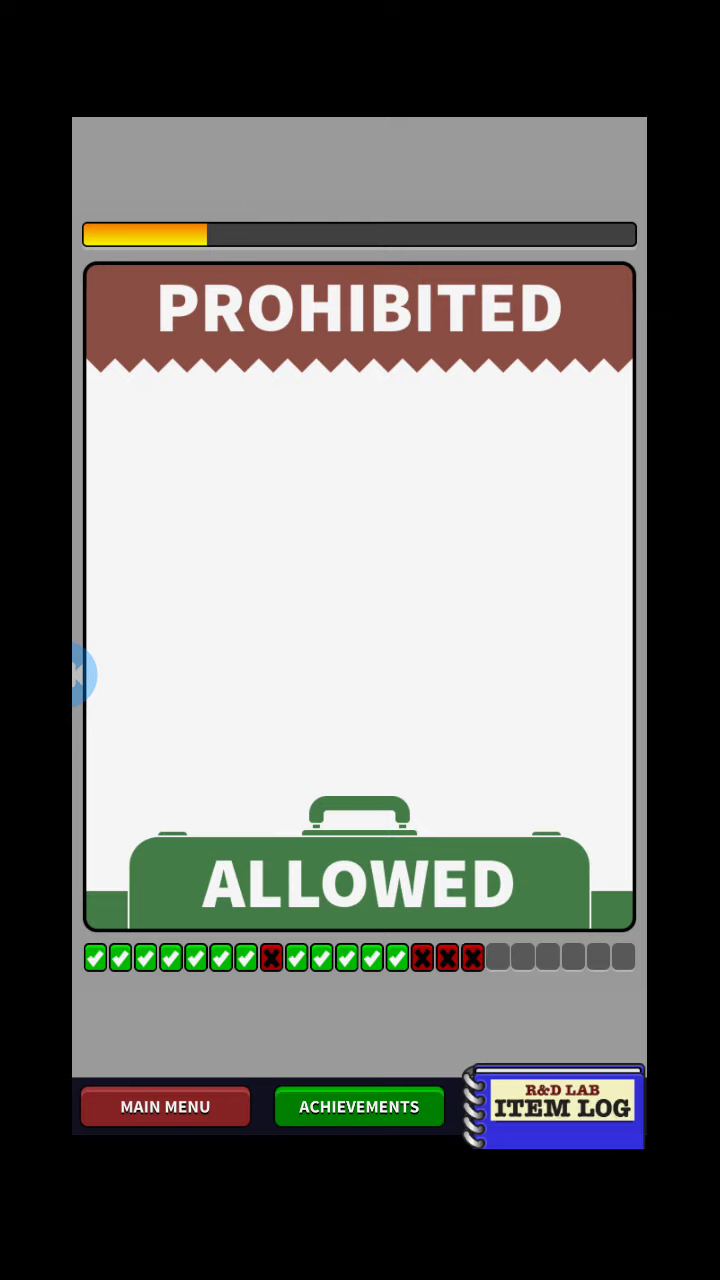
pyautogui.moveTo(360, 590); pyautogui.dragTo(360, 320)
pyautogui.moveTo(360, 590); pyautogui.dragTo(360, 880)
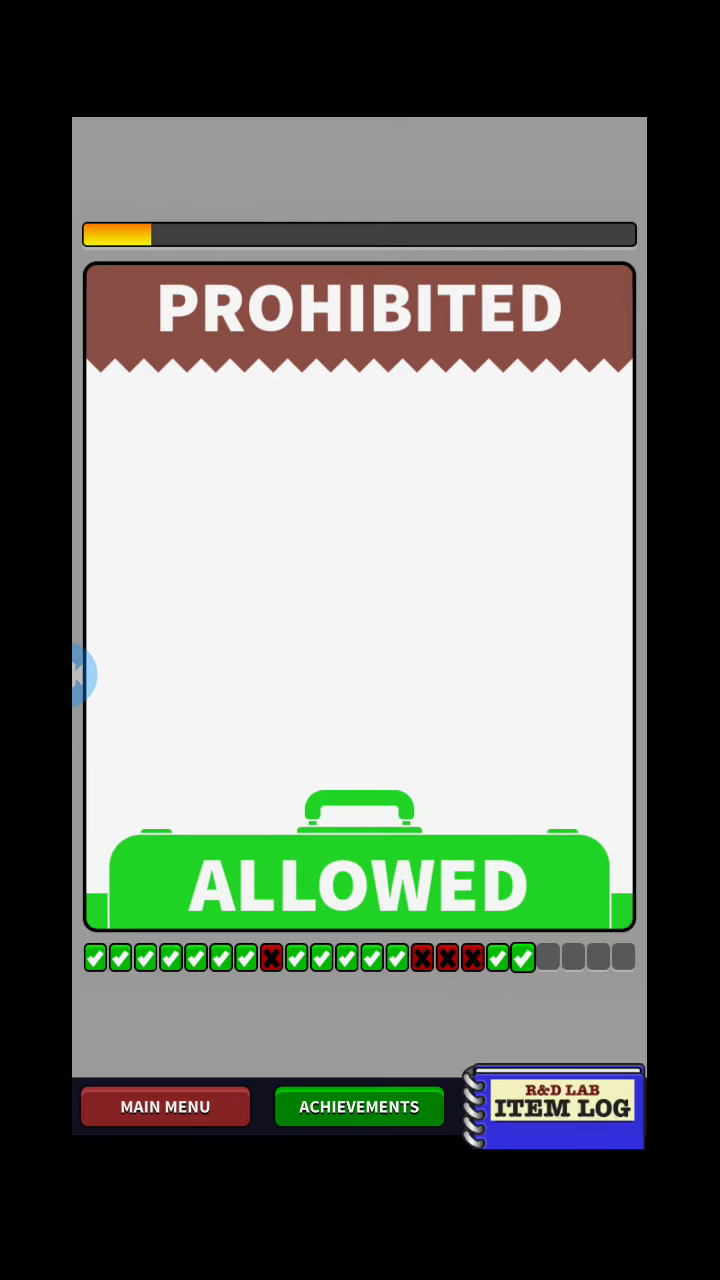
# Sort the gun and stethoscope to finish the round, then review and close the Item Log
pyautogui.moveTo(250, 590); pyautogui.dragTo(360, 320)
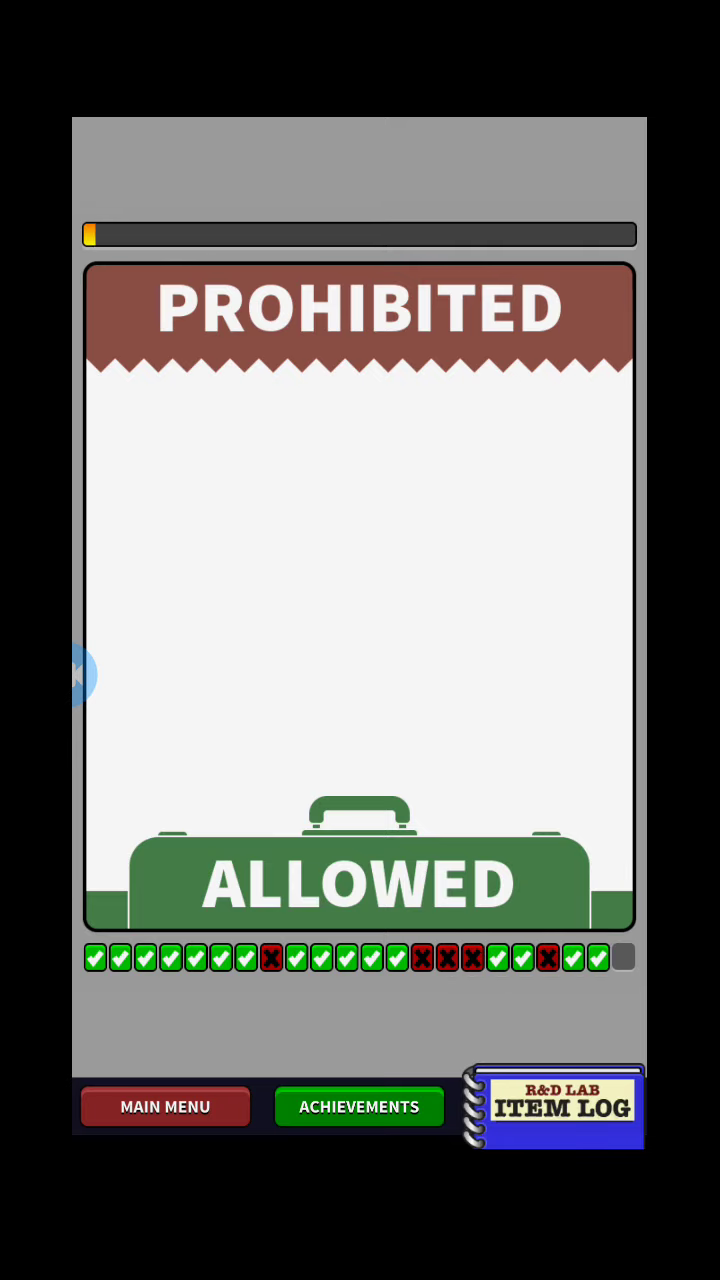
pyautogui.moveTo(360, 590); pyautogui.dragTo(360, 320)
pyautogui.click(555, 1105)
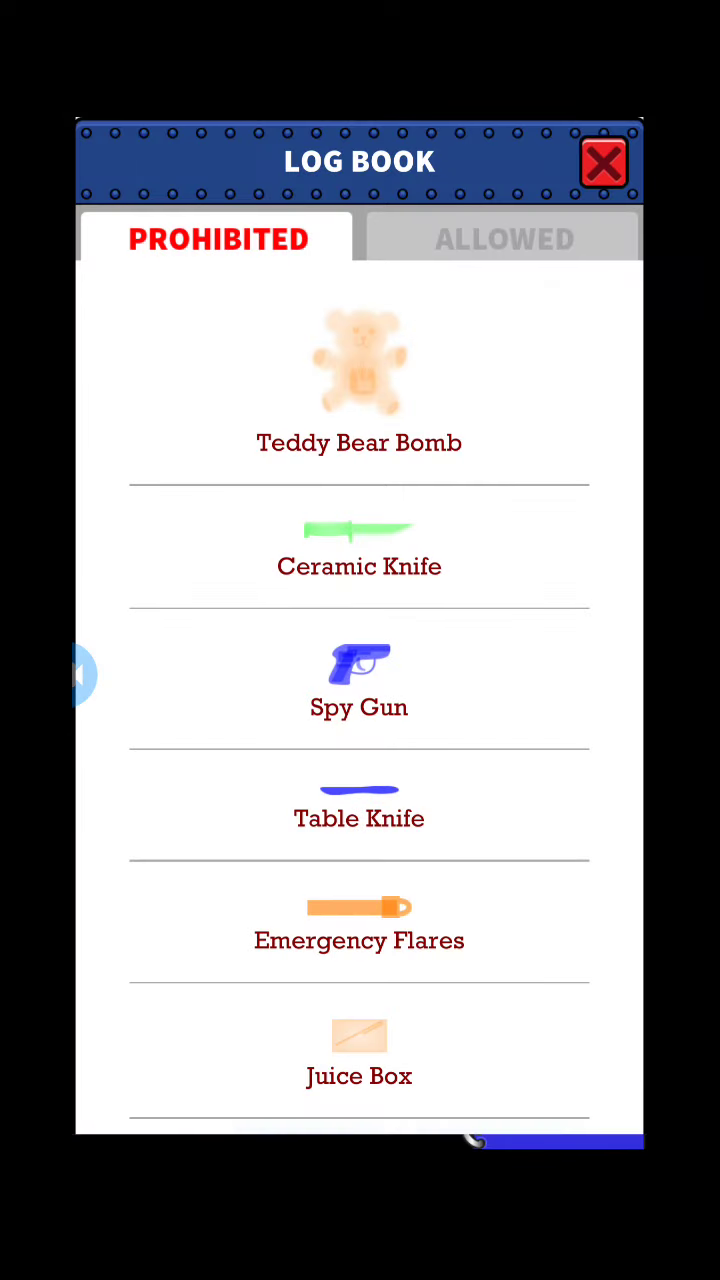
pyautogui.scroll(-3, 360, 700)
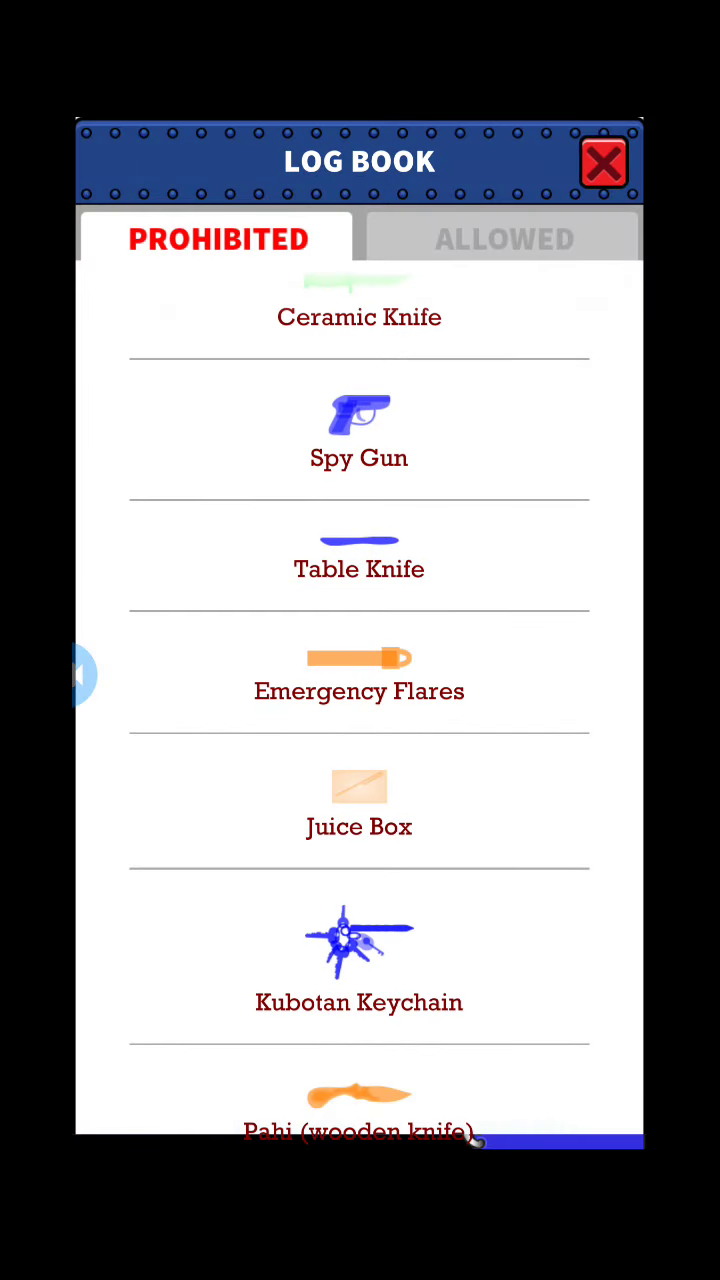
pyautogui.click(604, 163)
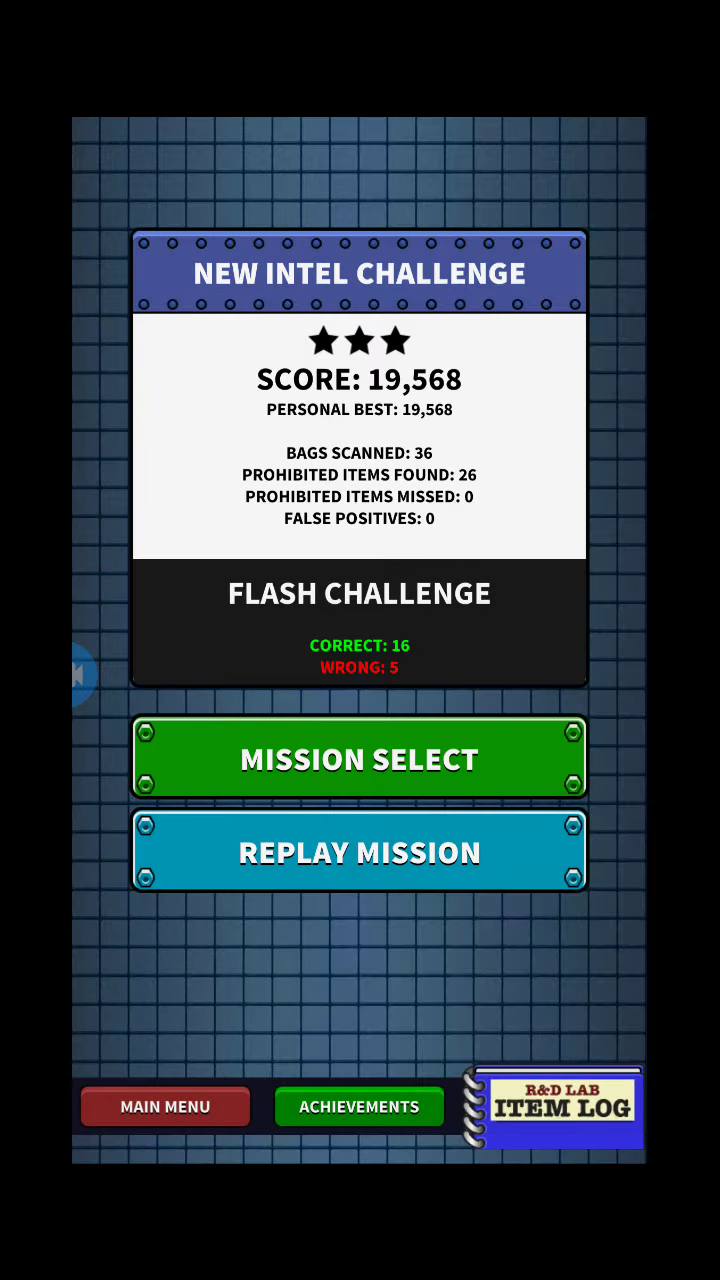
# Return to mission select, dismiss the tier-unlocked notice, and browse the tiers around Tier 12
pyautogui.click(360, 759)
pyautogui.click(355, 872)
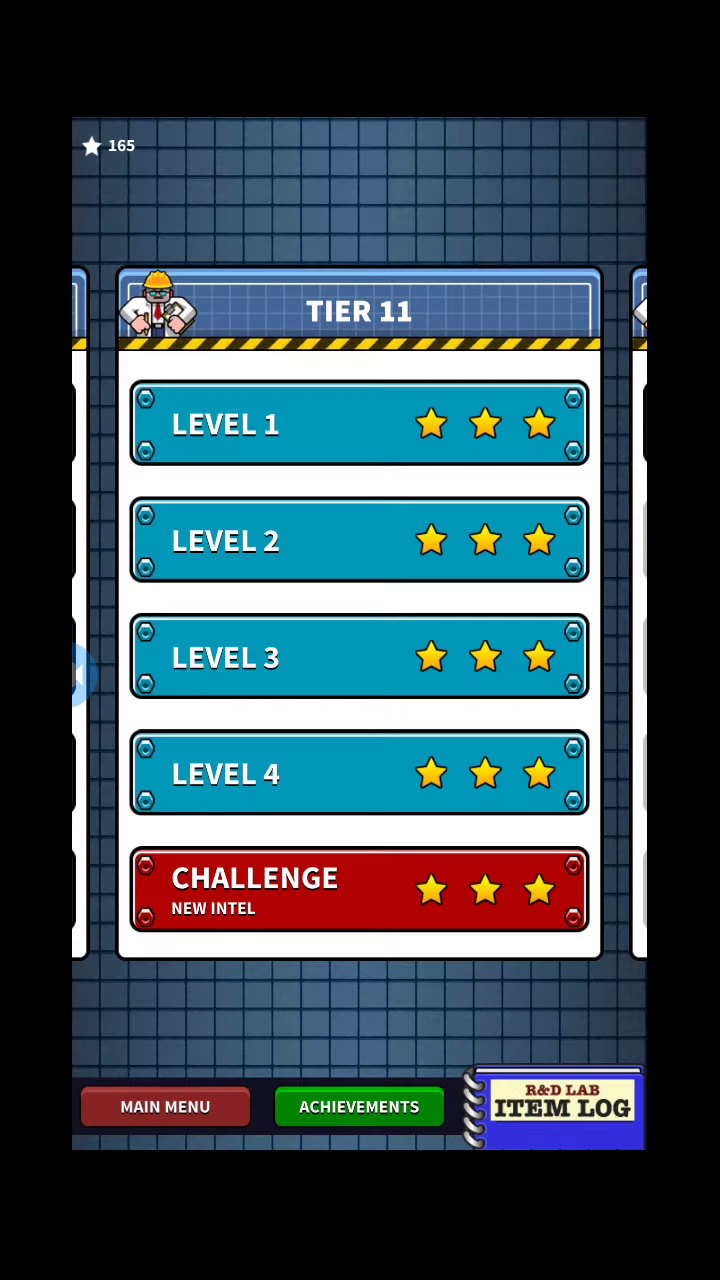
pyautogui.moveTo(500, 650); pyautogui.dragTo(150, 650)
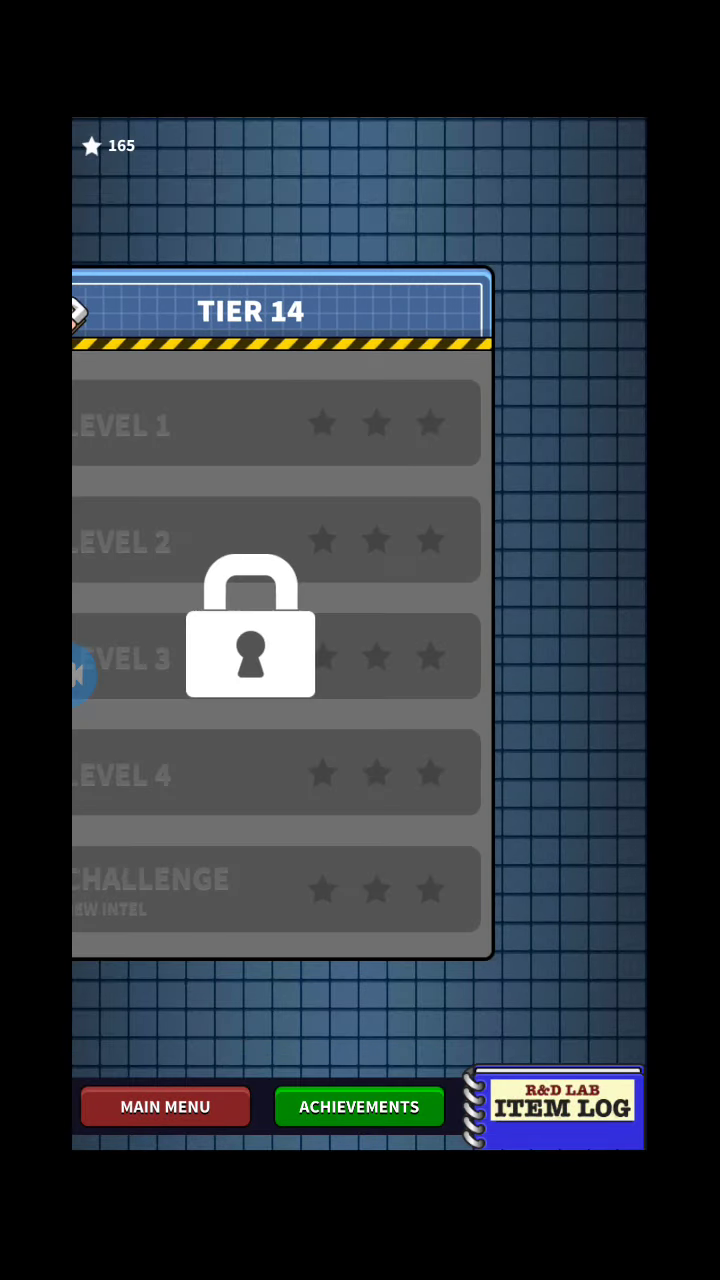
pyautogui.moveTo(200, 650); pyautogui.dragTo(550, 650)
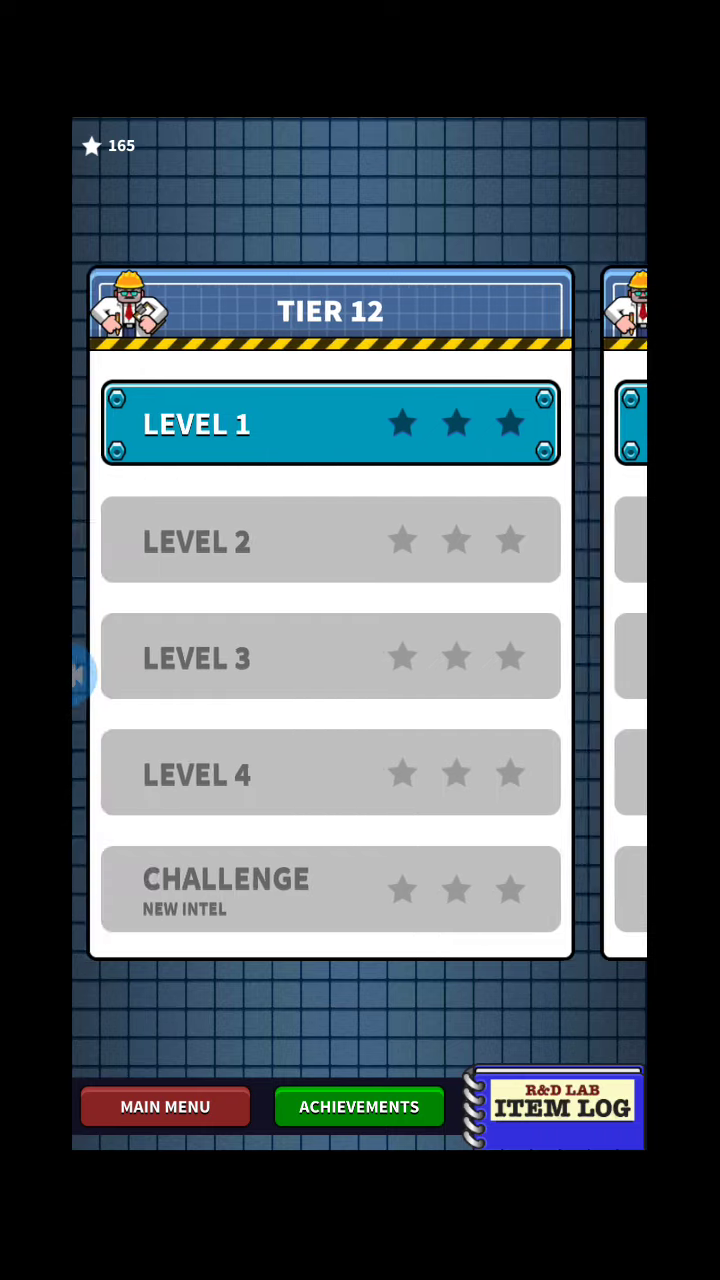
# Browse ahead to Tier 14, then back to Tier 11 to confirm its three stars
pyautogui.moveTo(500, 650); pyautogui.dragTo(150, 650)
pyautogui.moveTo(500, 650); pyautogui.dragTo(150, 650)
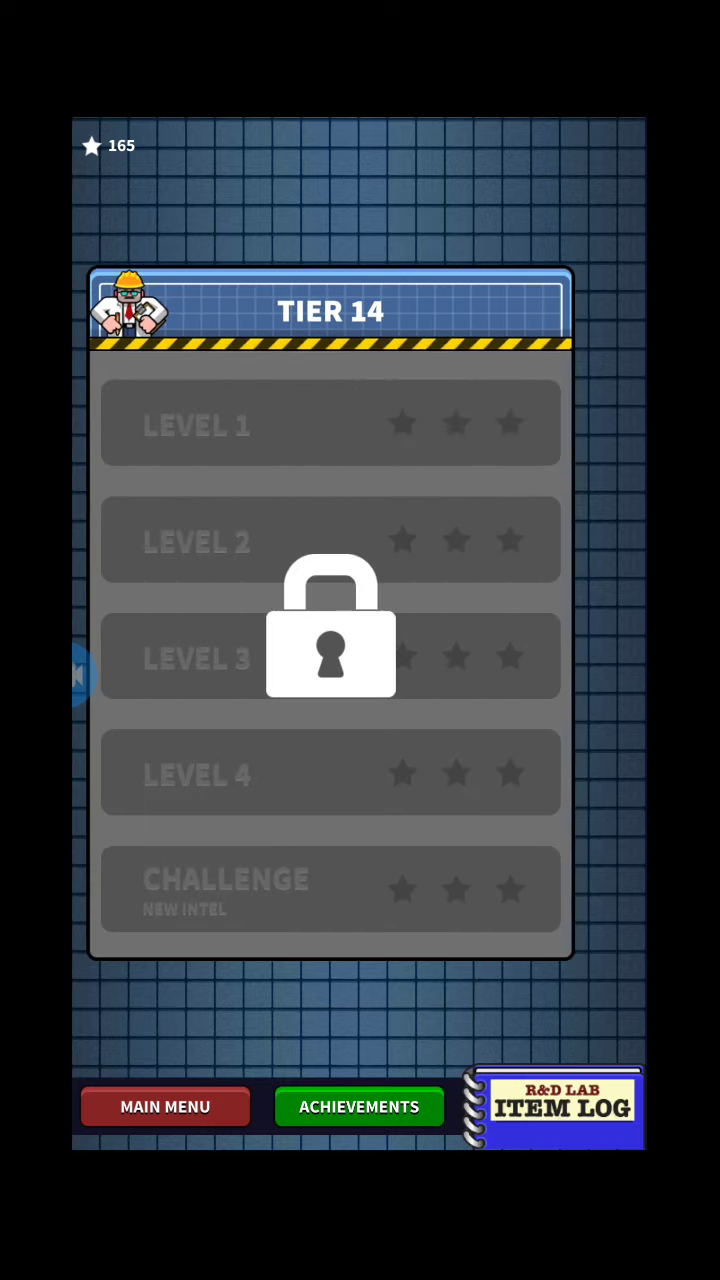
pyautogui.moveTo(200, 650)
pyautogui.mouseDown()
pyautogui.moveTo(550, 650)
pyautogui.moveTo(400, 650)
pyautogui.mouseUp()
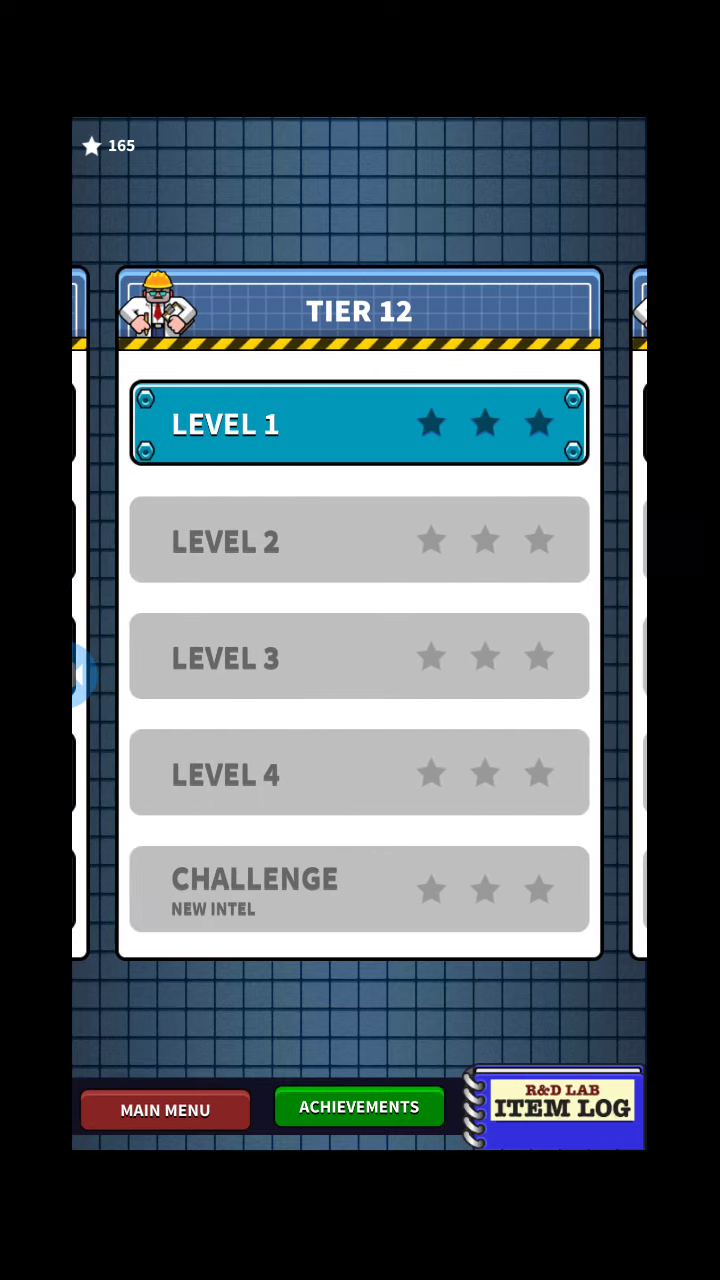
pyautogui.moveTo(200, 650); pyautogui.dragTo(500, 650)
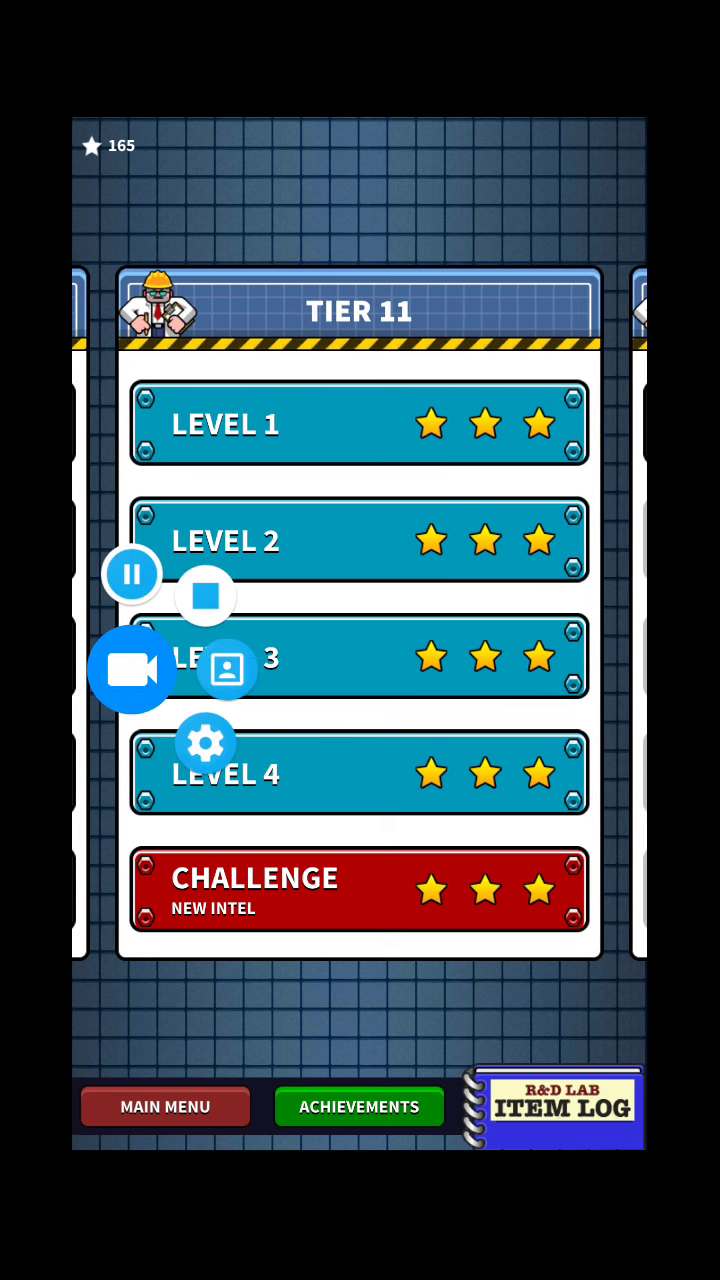